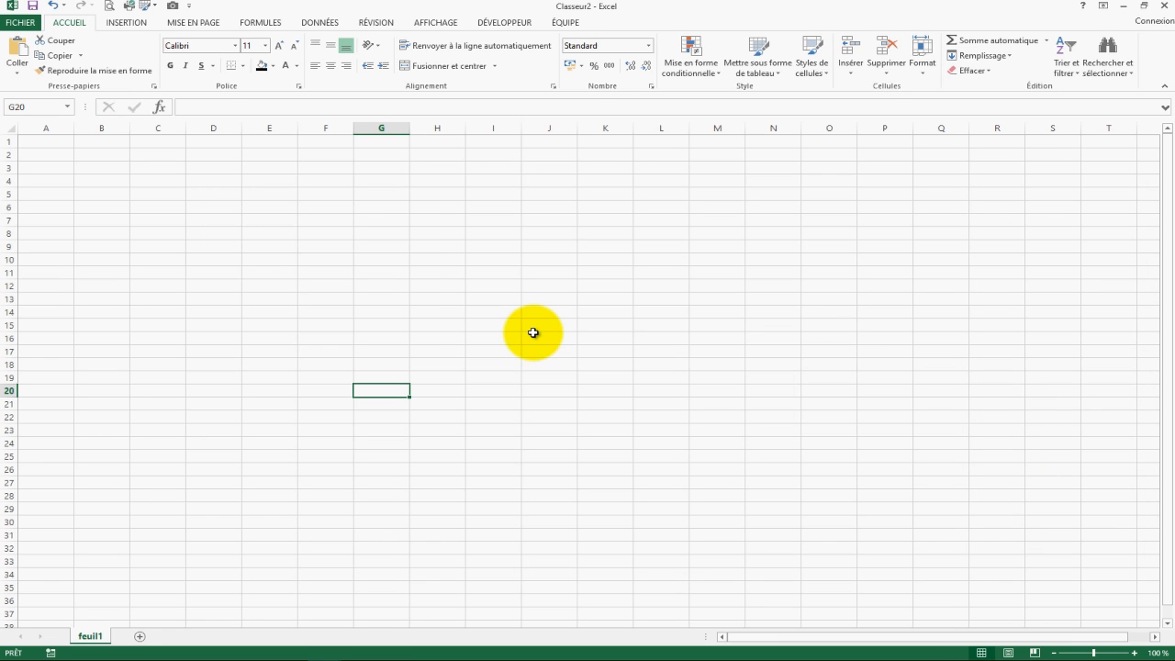
Rename the worksheet feuil1 as config
{"action": "right_click", "coordinate": [92, 637]}
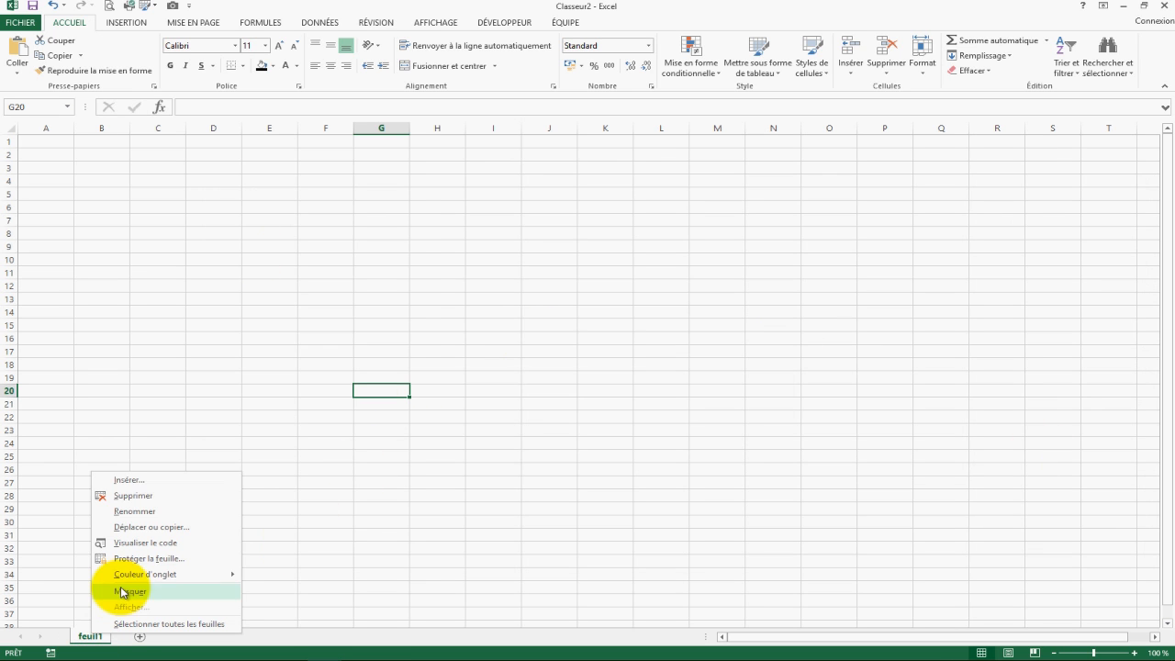
{"action": "left_click", "coordinate": [134, 511]}
{"action": "type", "text": "config"}
{"action": "left_click", "coordinate": [147, 512]}
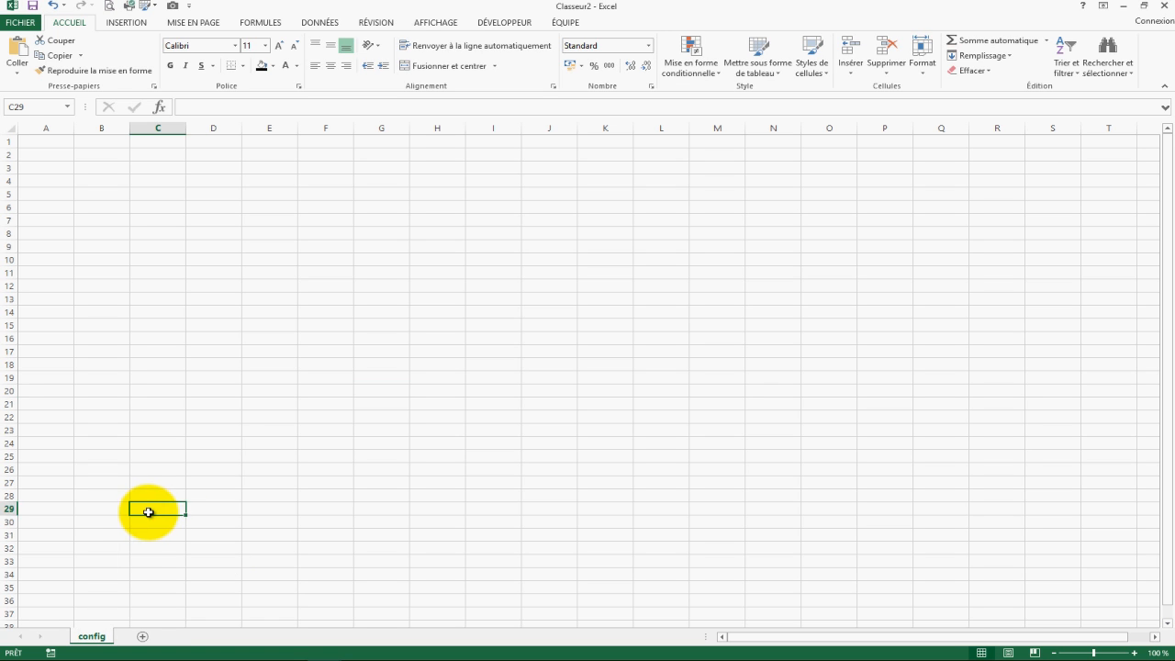
{"action": "left_click", "coordinate": [217, 427]}
{"action": "left_click", "coordinate": [70, 248]}
{"action": "left_click", "coordinate": [120, 171]}
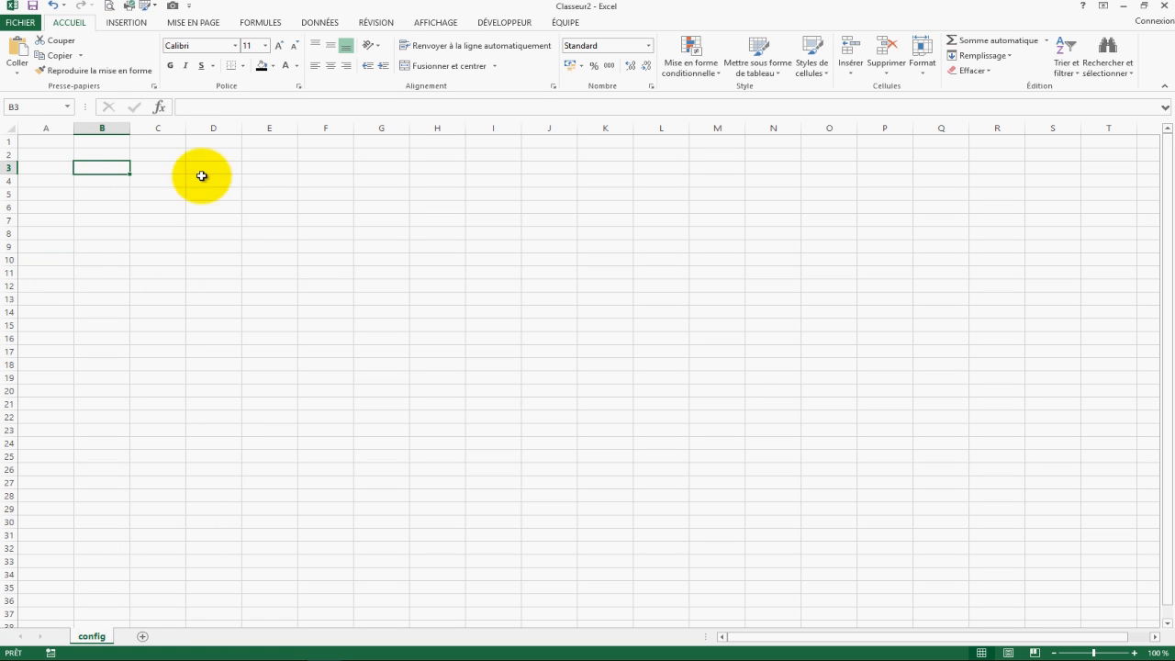
Enter the header catégorie in A1 and list habitation, auto and loisir beneath it in A2:A4
{"action": "left_click", "coordinate": [28, 142]}
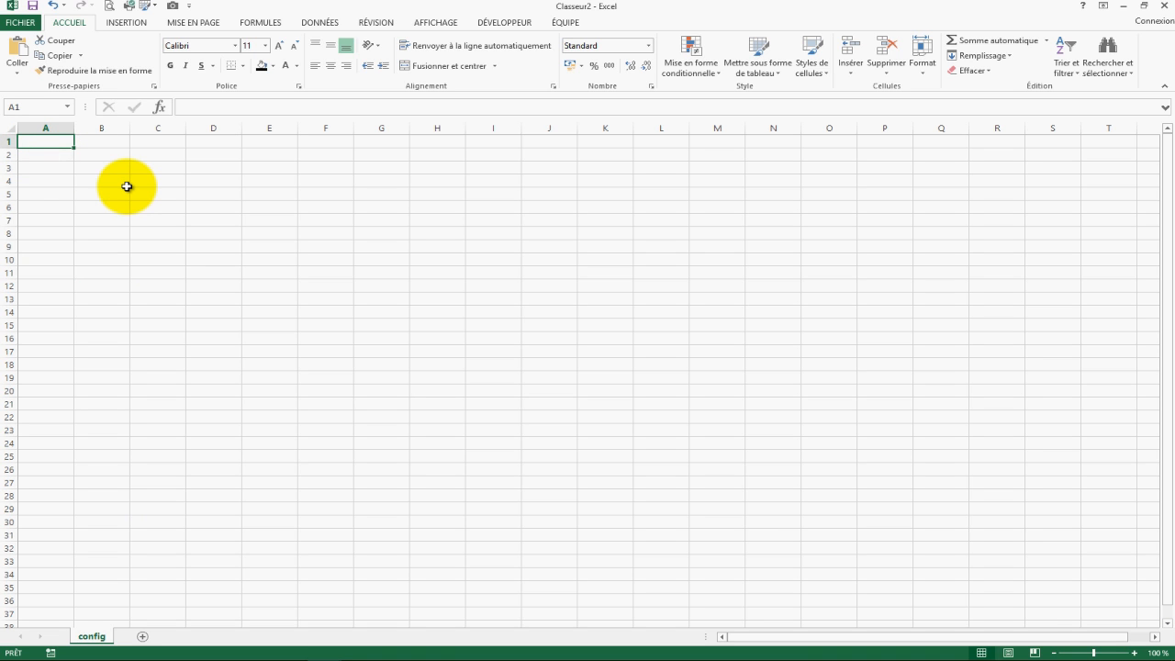
{"action": "type", "text": "catégorie"}
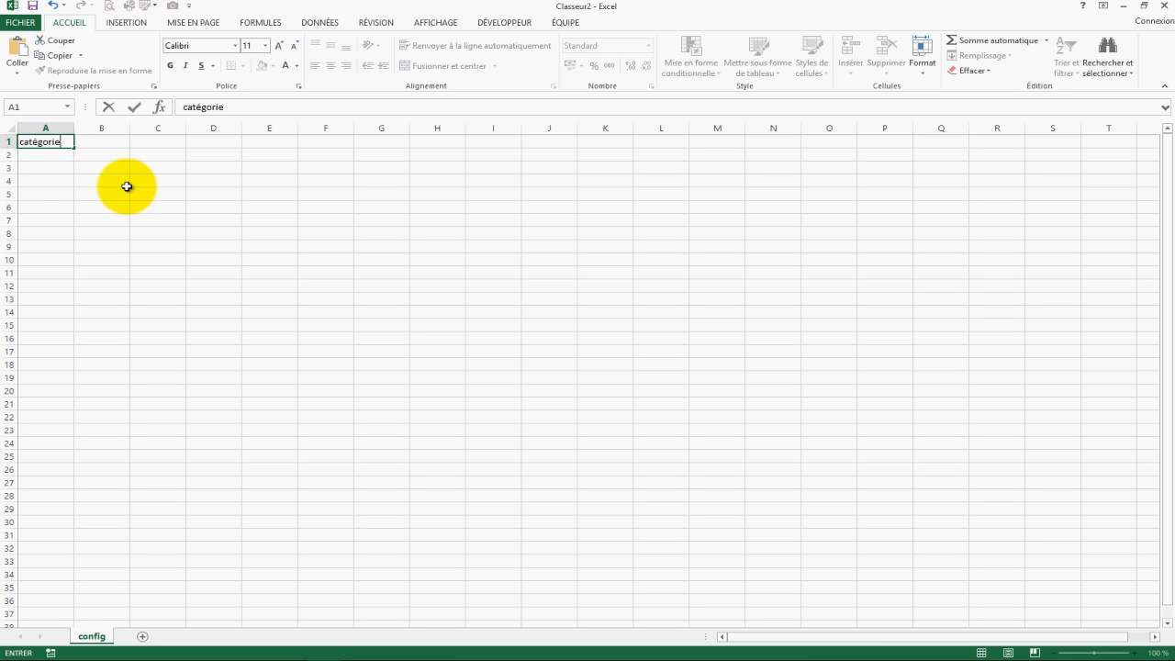
{"action": "key", "text": "Return"}
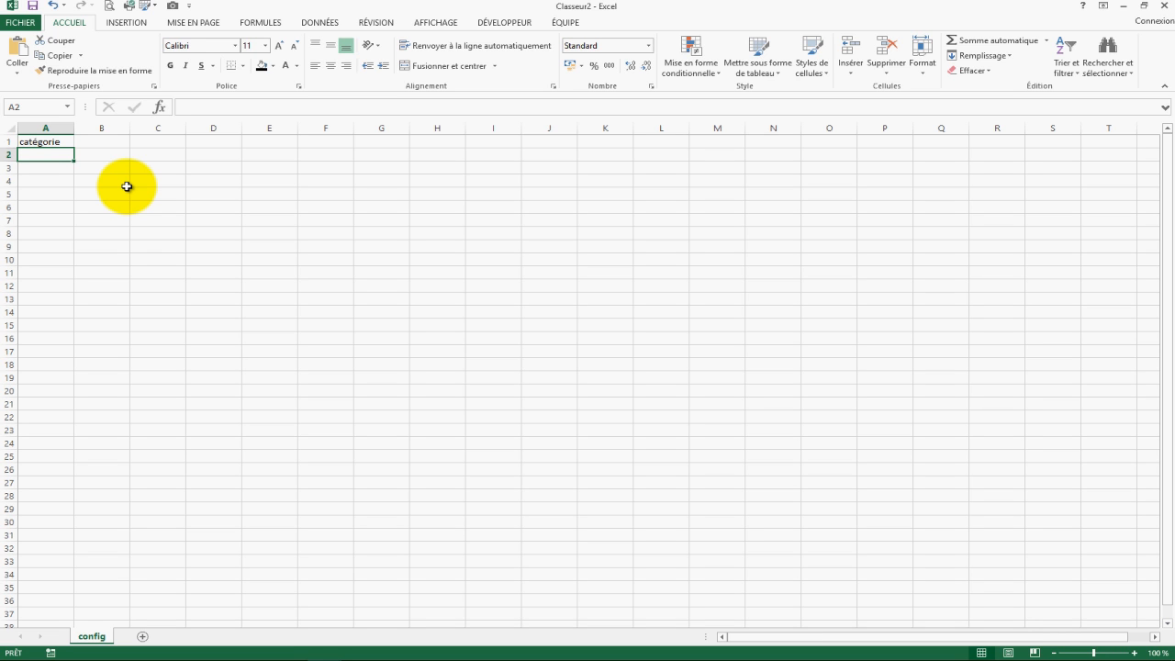
{"action": "type", "text": "habitation"}
{"action": "key", "text": "Return"}
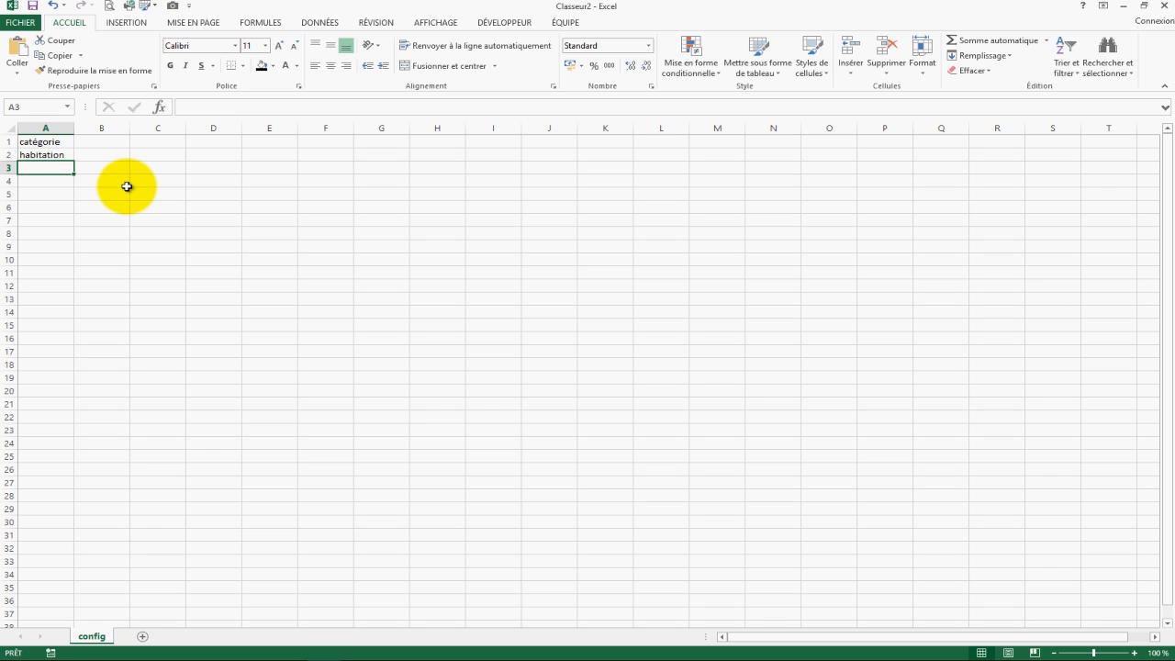
{"action": "type", "text": "auto"}
{"action": "key", "text": "Return"}
{"action": "type", "text": "loisir"}
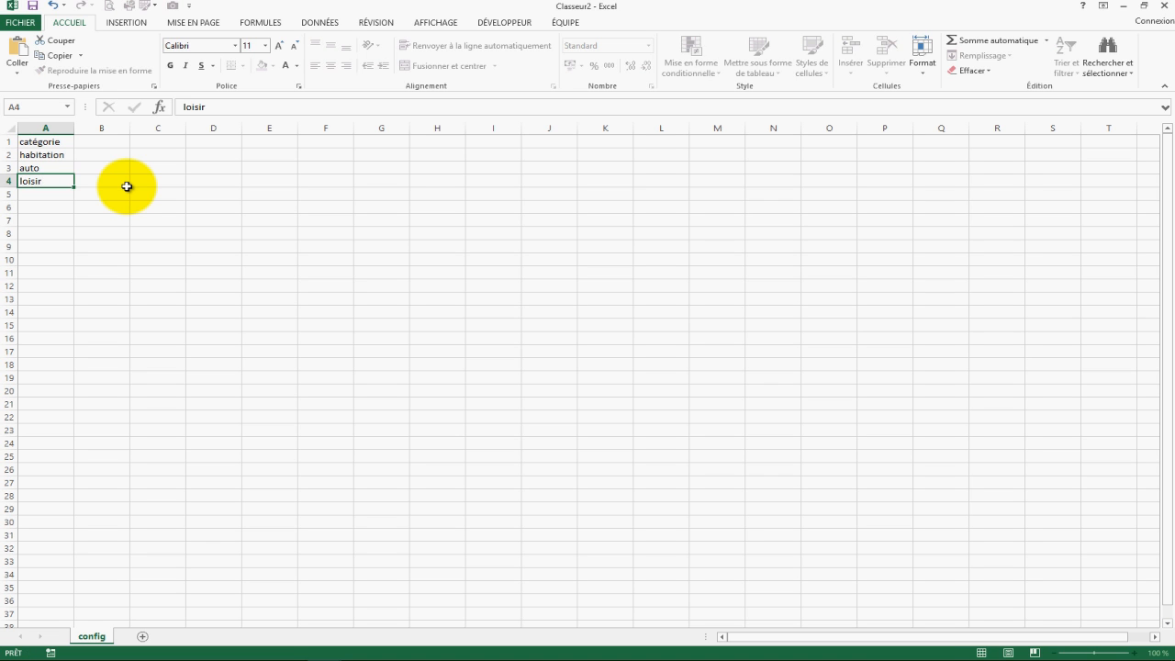
{"action": "key", "text": "Return"}
Convert the range A1:A4 into a table with headers
{"action": "left_click_drag", "start_coordinate": [42, 144], "coordinate": [43, 185]}
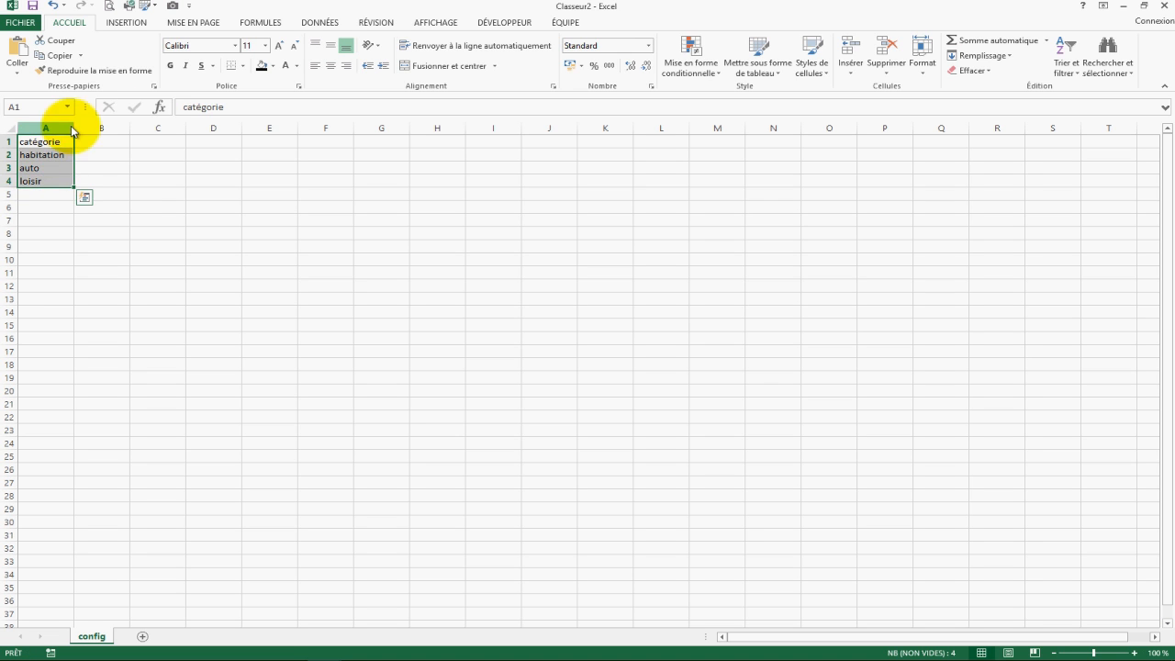
{"action": "left_click", "coordinate": [122, 22]}
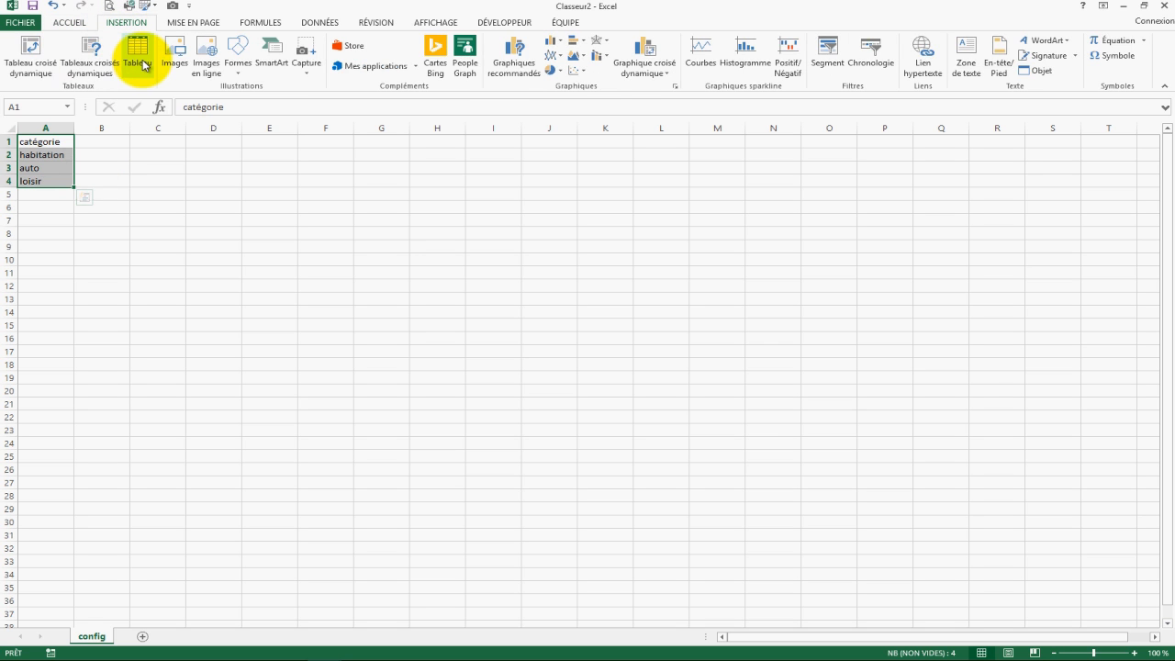
{"action": "left_click", "coordinate": [138, 55]}
{"action": "left_click", "coordinate": [814, 315]}
{"action": "left_click", "coordinate": [874, 341]}
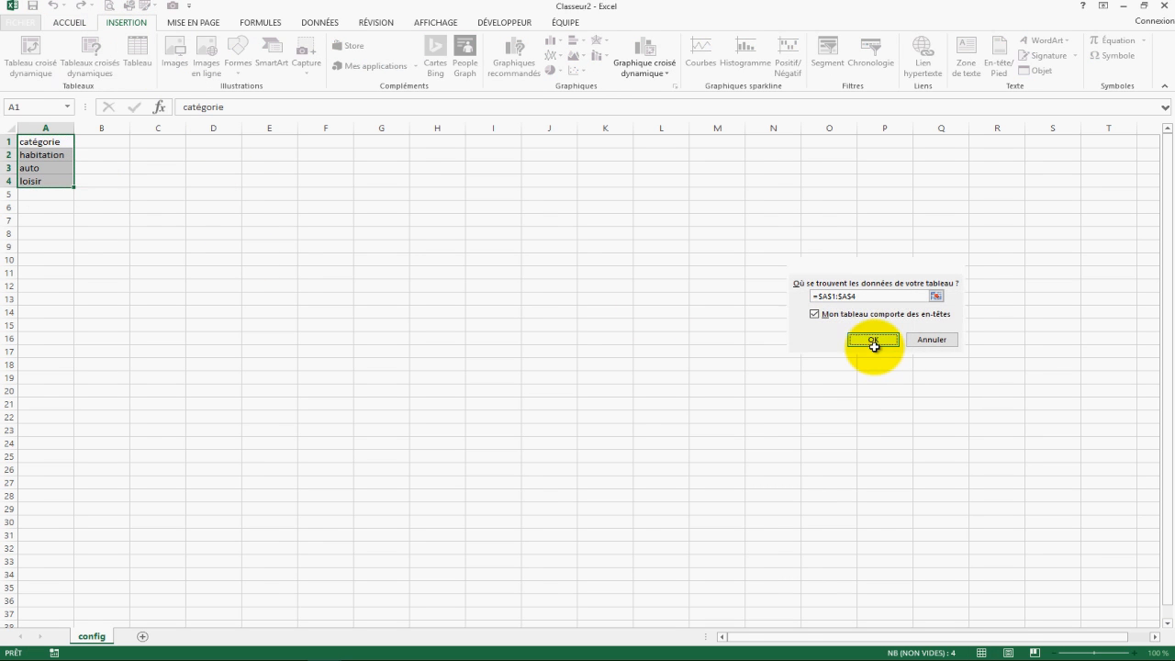
{"action": "left_click", "coordinate": [276, 354]}
Name the category entries in A2:A4 datégorie
{"action": "left_click_drag", "start_coordinate": [47, 156], "coordinate": [42, 180]}
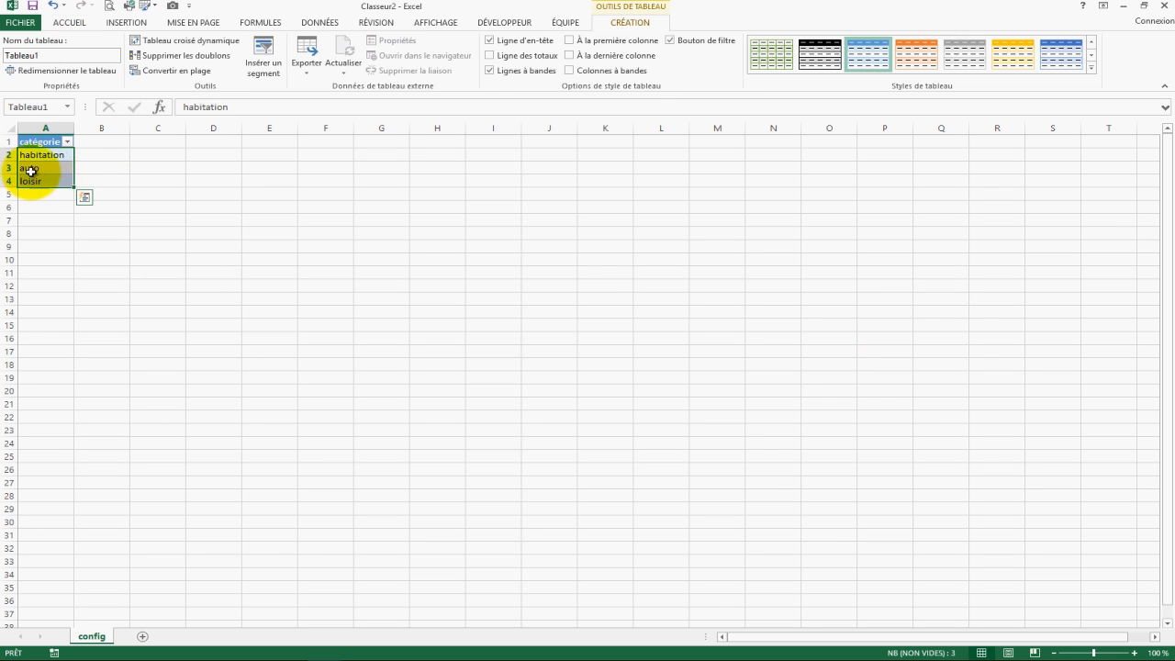
{"action": "left_click", "coordinate": [44, 107]}
{"action": "type", "text": "datégorie"}
{"action": "key", "text": "Return"}
{"action": "left_click", "coordinate": [174, 169]}
{"action": "left_click", "coordinate": [193, 179]}
{"action": "left_click", "coordinate": [45, 157]}
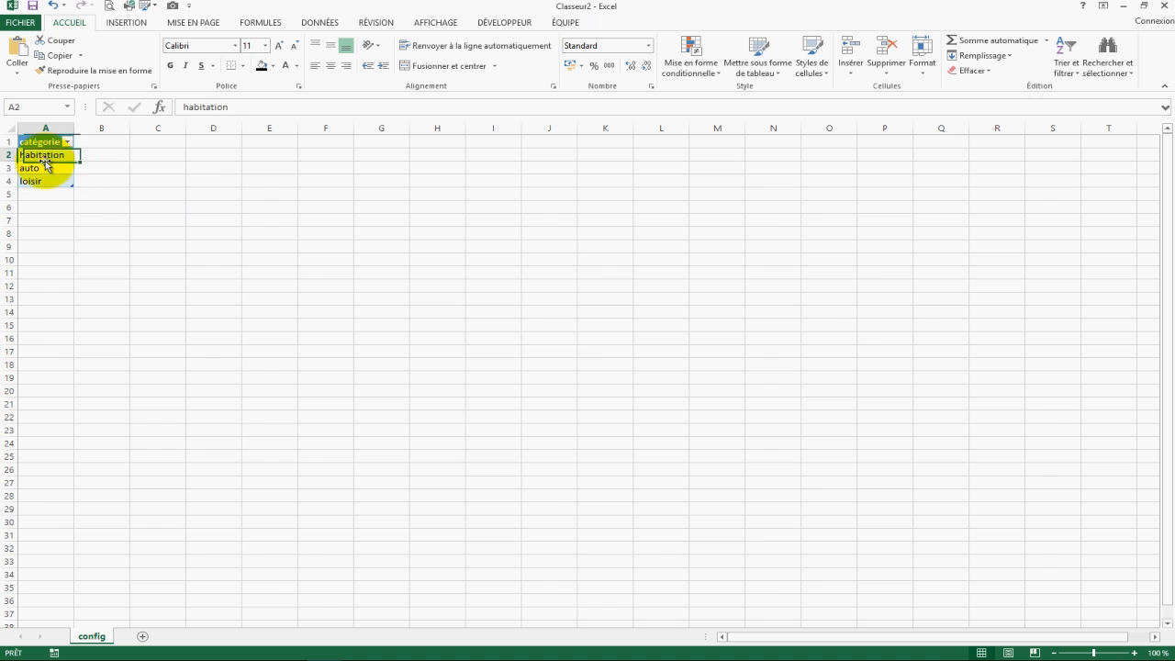
{"action": "left_click", "coordinate": [45, 181]}
{"action": "left_click", "coordinate": [158, 141]}
{"action": "left_click", "coordinate": [269, 142]}
{"action": "left_click", "coordinate": [387, 146]}
{"action": "left_click", "coordinate": [582, 149]}
Enter the subcategory headers habitation in C1, auto in E1 and loisir in G1
{"action": "left_click", "coordinate": [160, 147]}
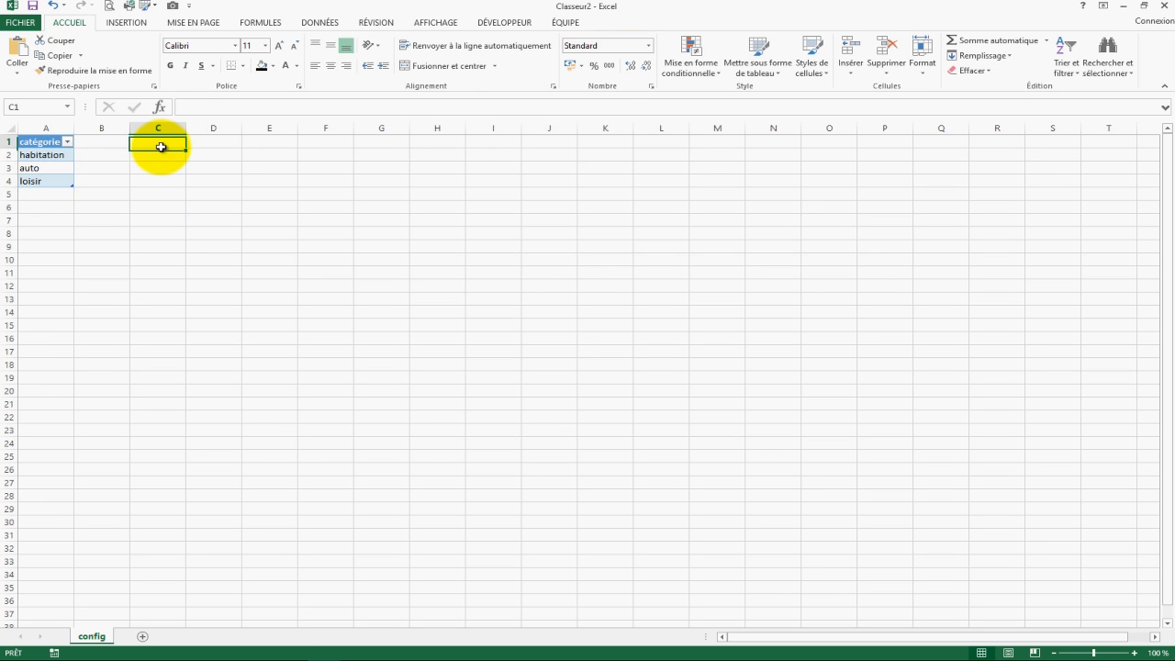
{"action": "type", "text": "habitation"}
{"action": "key", "text": "Tab"}
{"action": "key", "text": "Tab"}
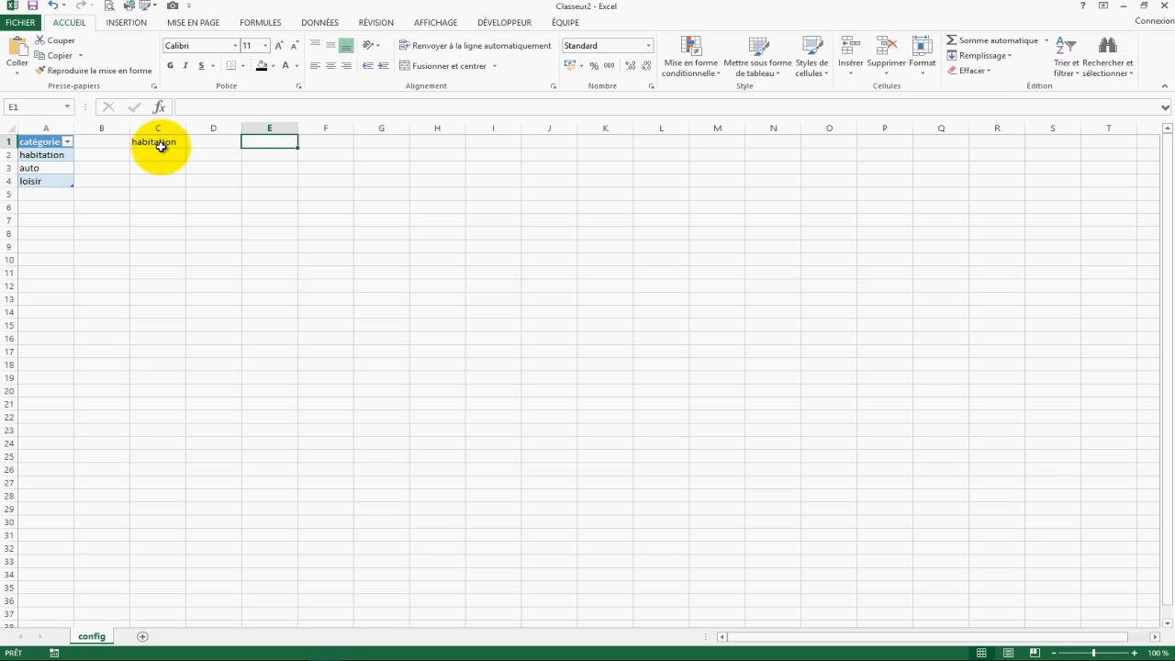
{"action": "type", "text": "auto"}
{"action": "key", "text": "Tab"}
{"action": "key", "text": "Tab"}
{"action": "type", "text": "l"}
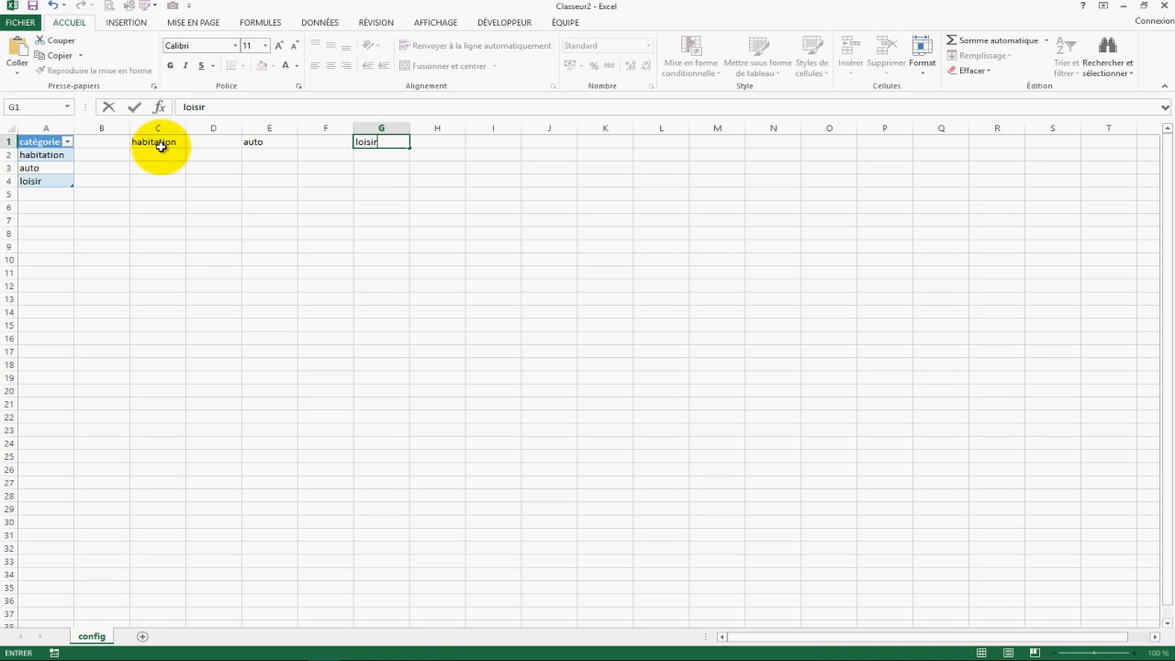
{"action": "left_click", "coordinate": [156, 180]}
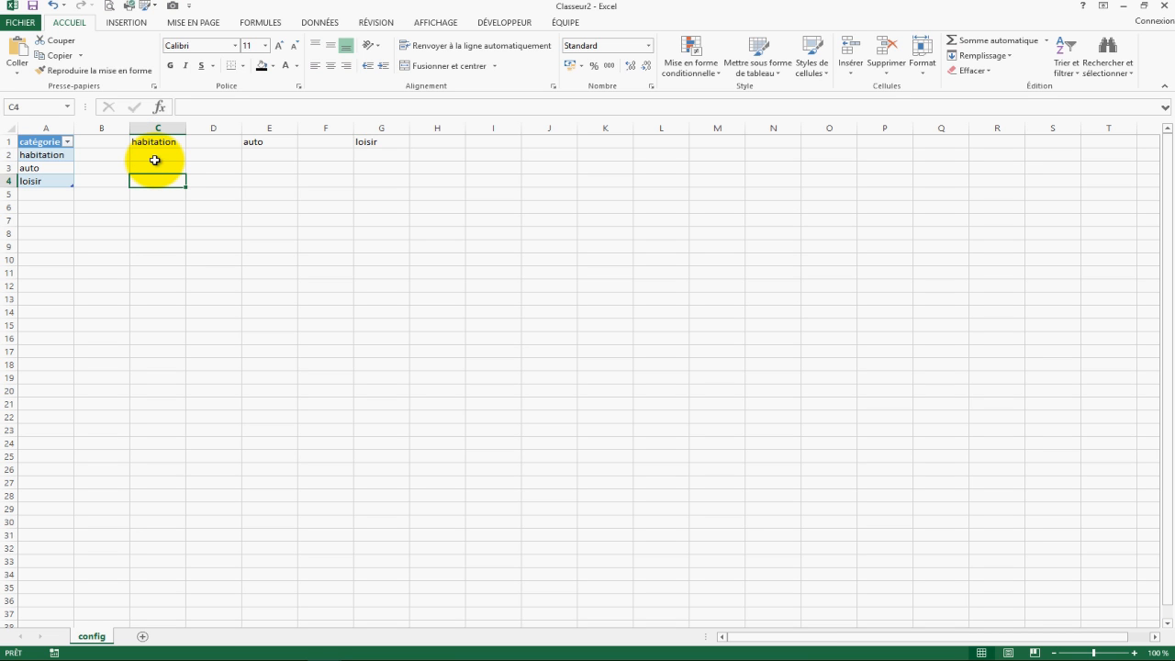
List crédit, traveaux and charge under the habitation header in C2:C4
{"action": "left_click", "coordinate": [156, 157]}
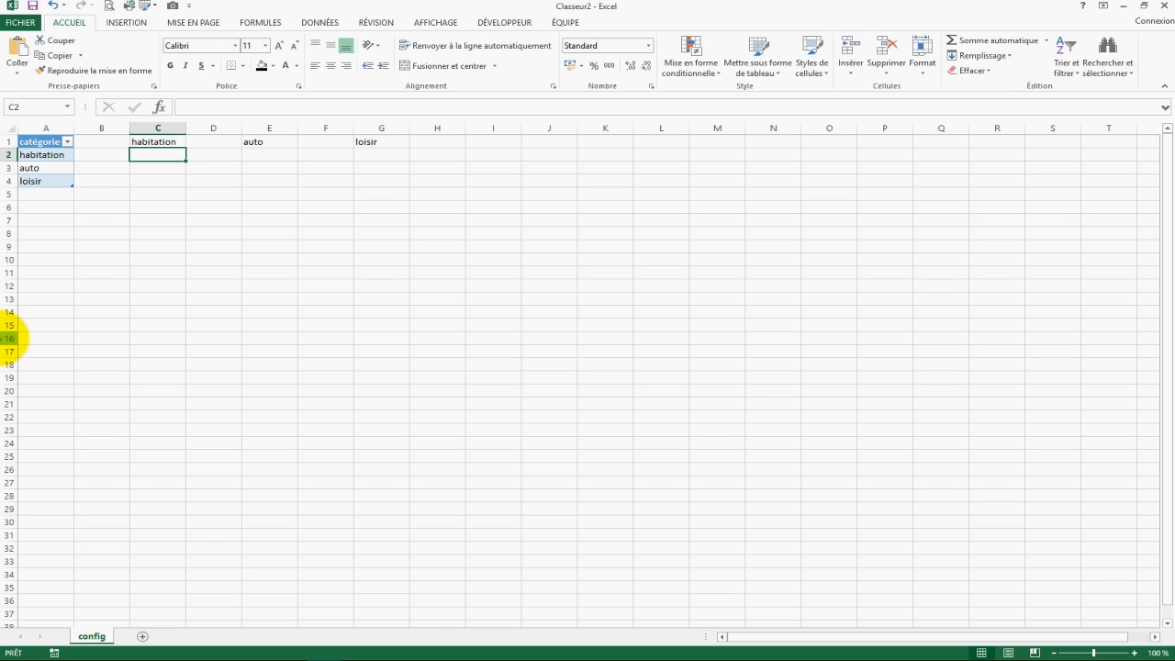
{"action": "type", "text": "c"}
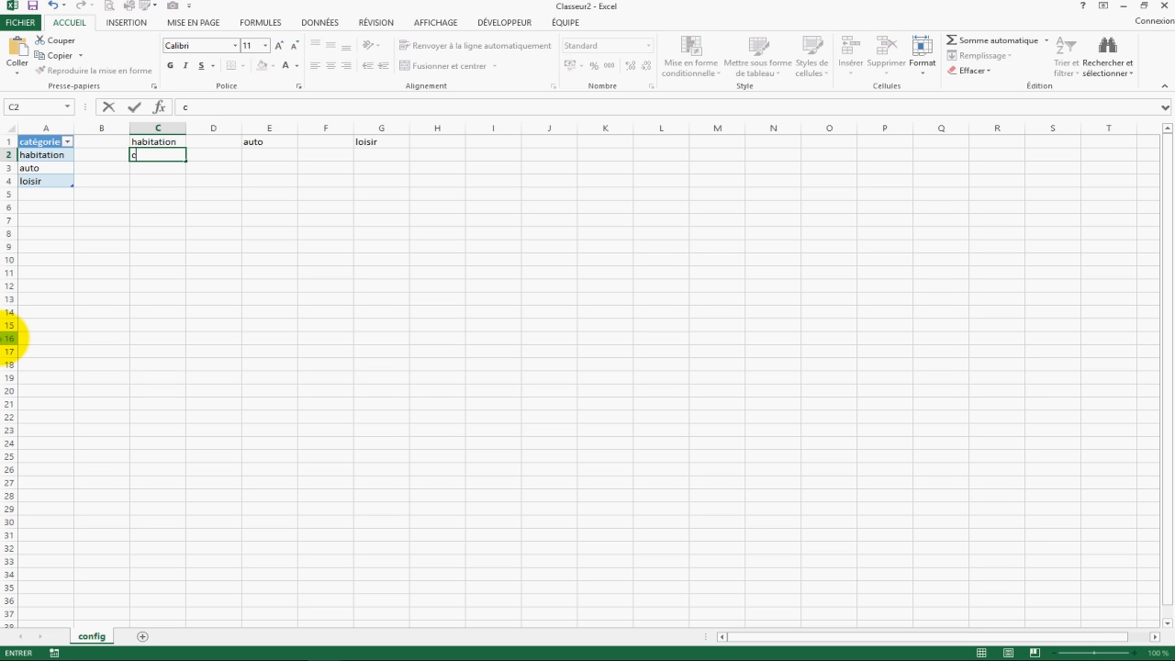
{"action": "type", "text": "rédit"}
{"action": "key", "text": "Return"}
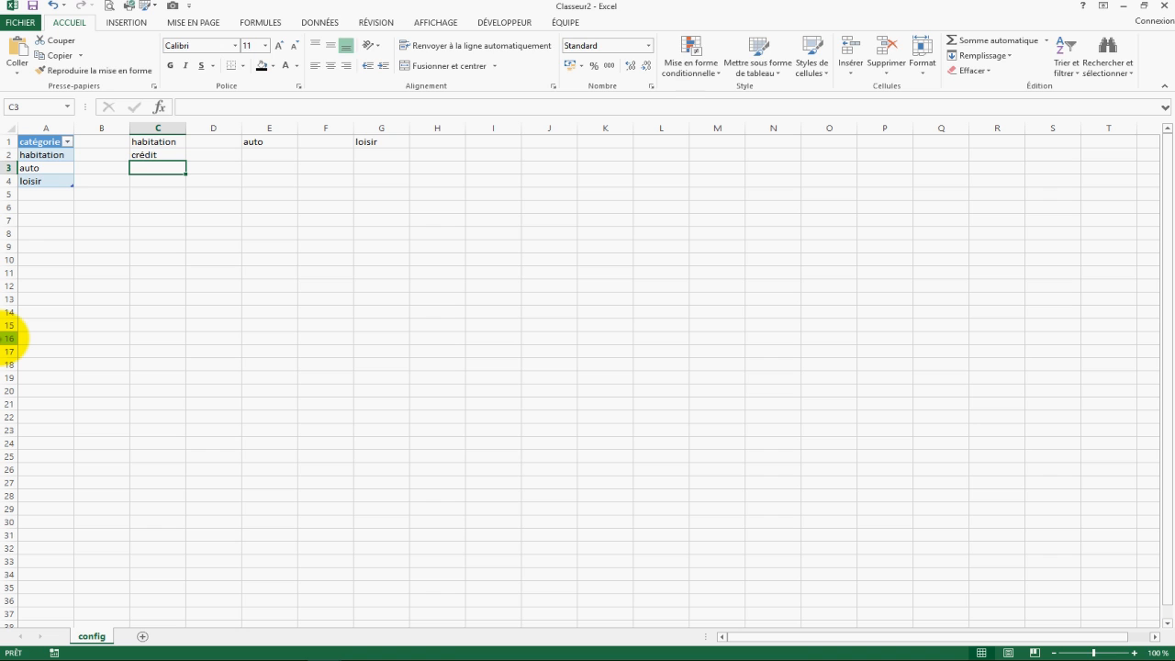
{"action": "type", "text": "traveaux"}
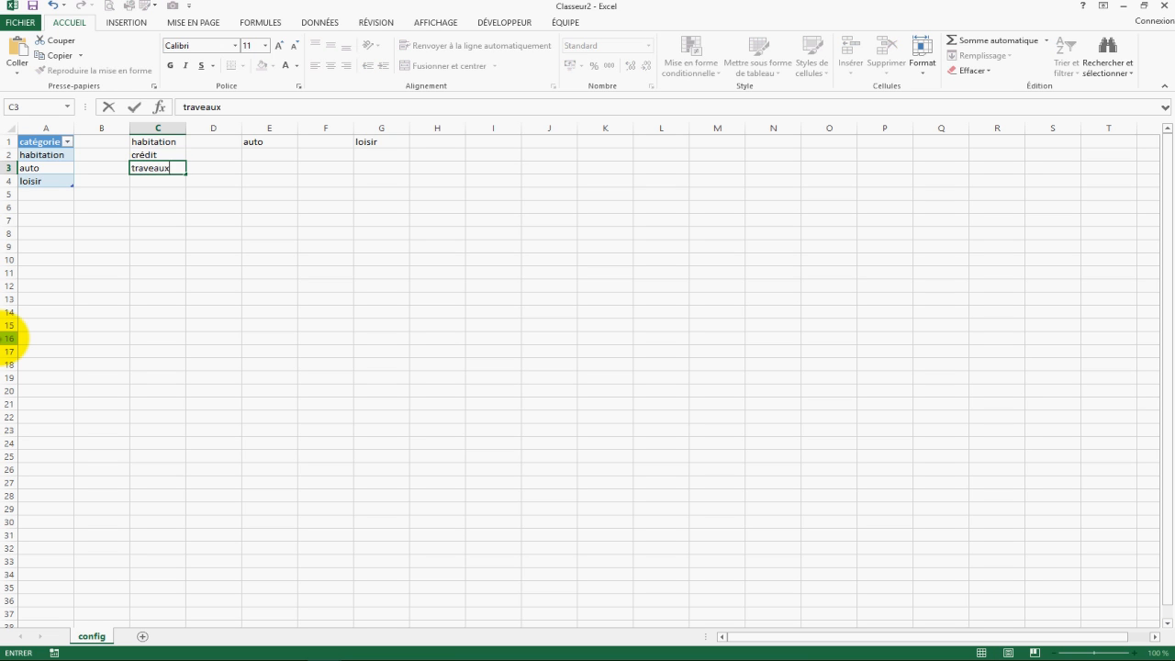
{"action": "key", "text": "Return"}
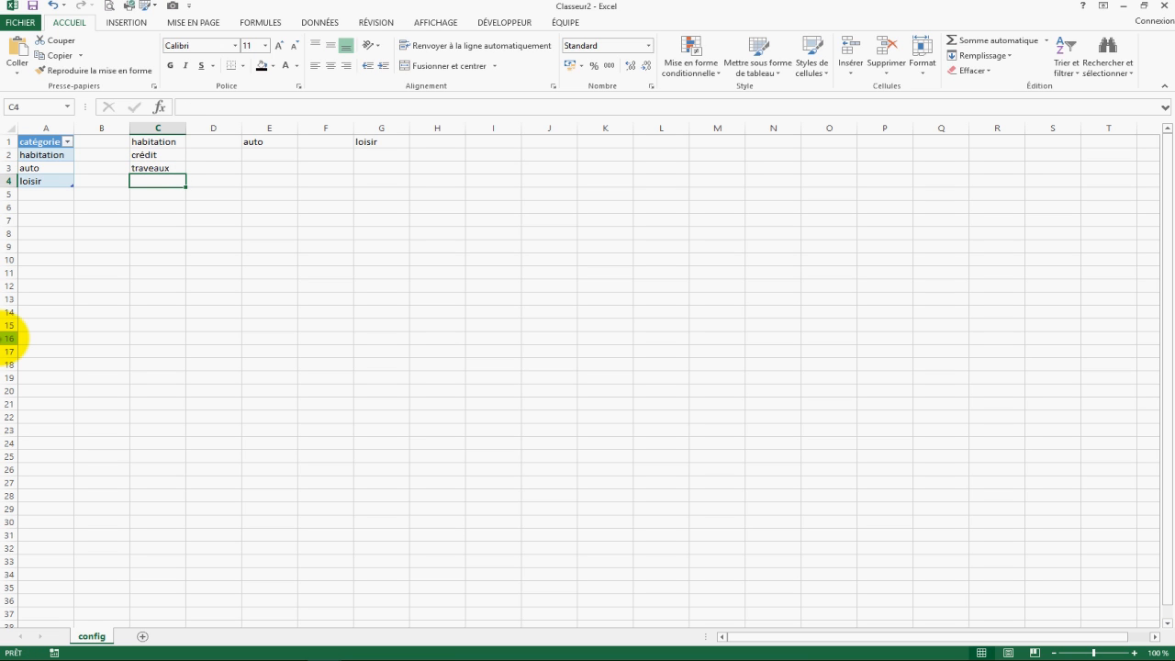
{"action": "type", "text": "charge"}
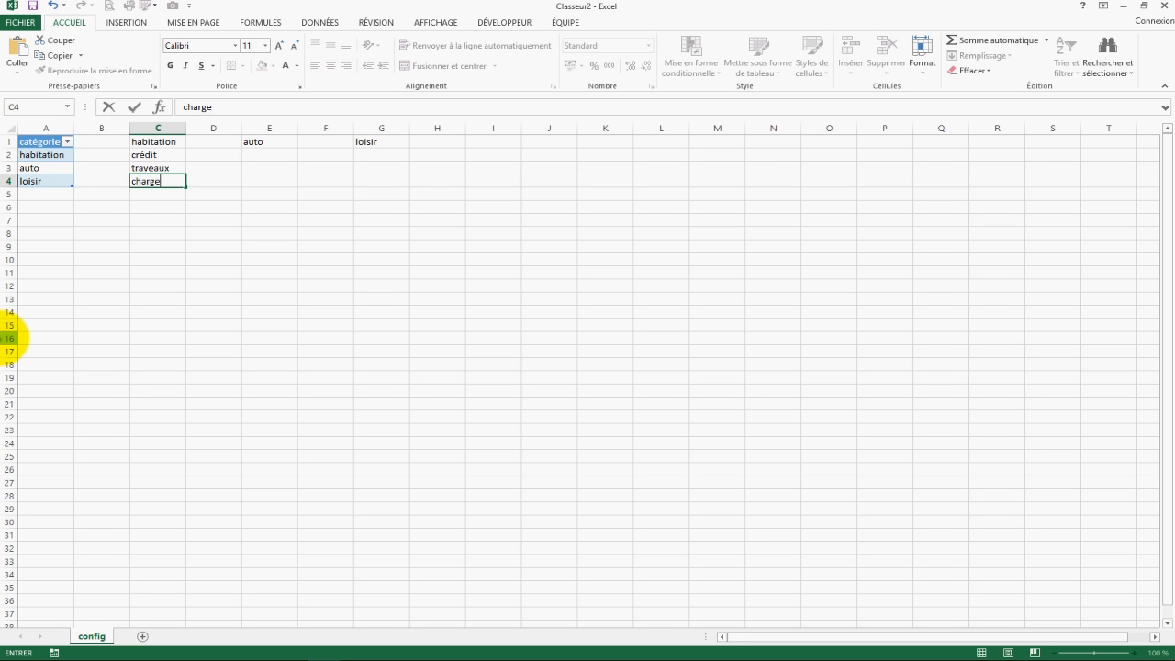
{"action": "key", "text": "Return"}
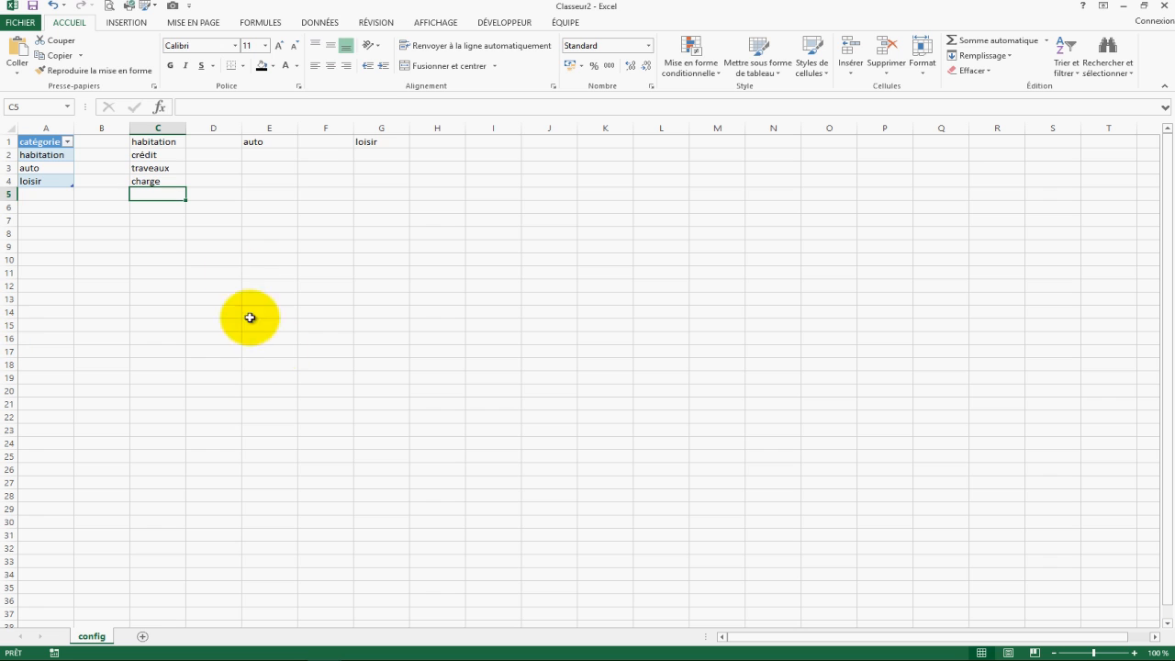
List crédit, garage, taxe and essence under the auto header in E2:E5
{"action": "left_click", "coordinate": [292, 154]}
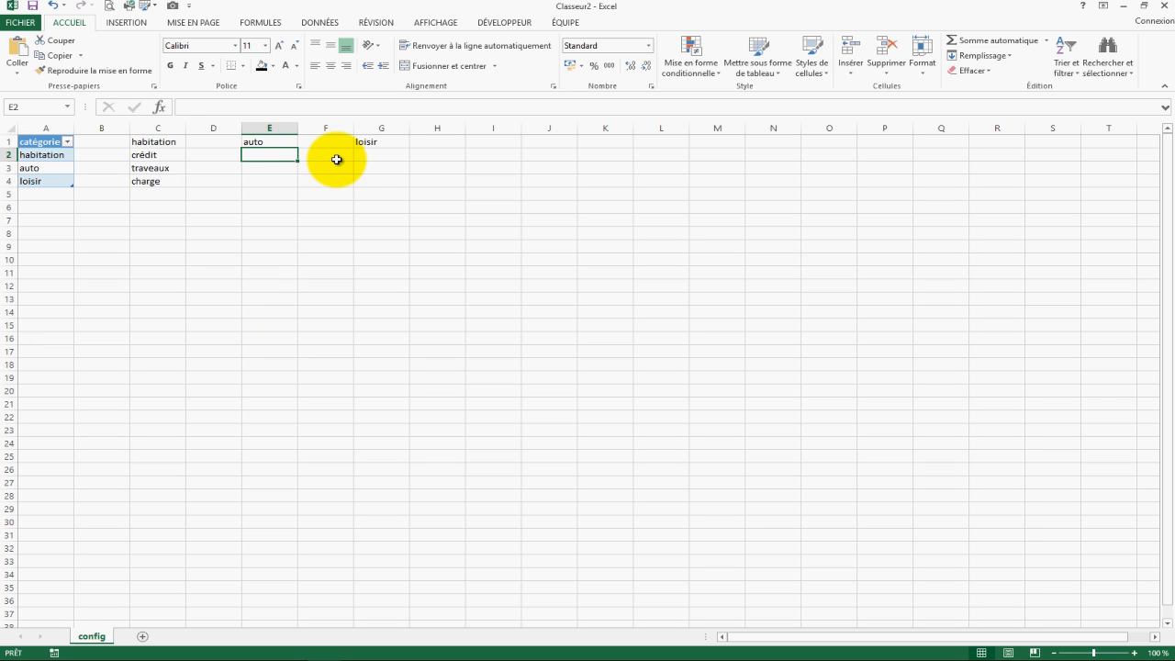
{"action": "type", "text": "crédit"}
{"action": "key", "text": "Return"}
{"action": "type", "text": "garage"}
{"action": "key", "text": "Return"}
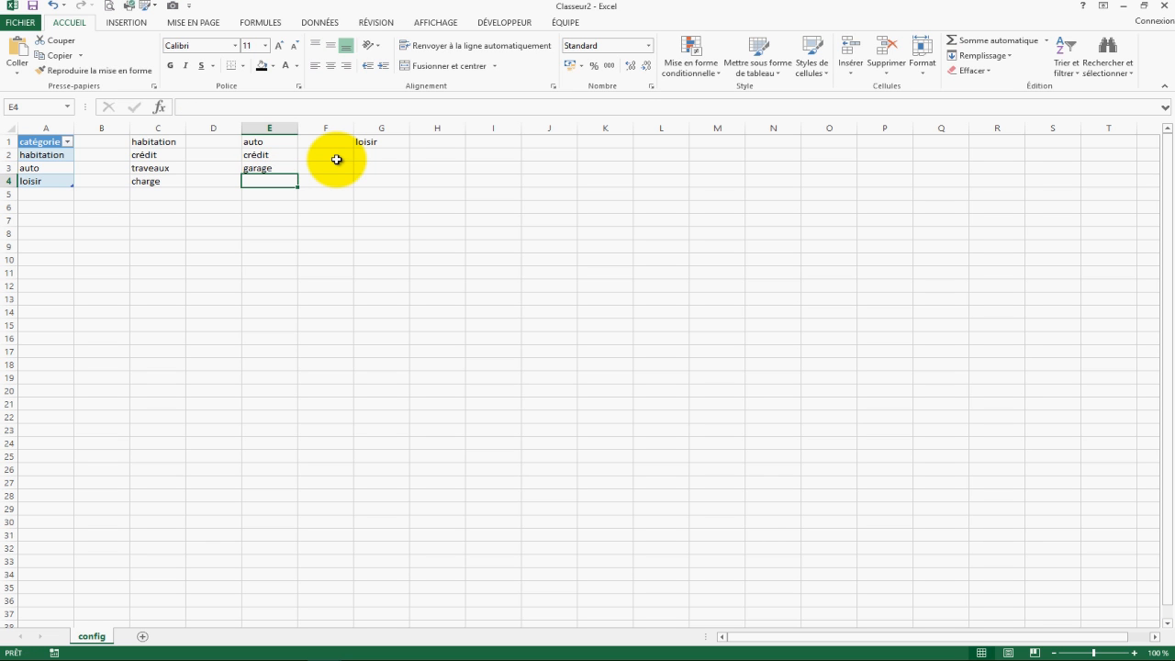
{"action": "type", "text": "taxe"}
{"action": "key", "text": "Return"}
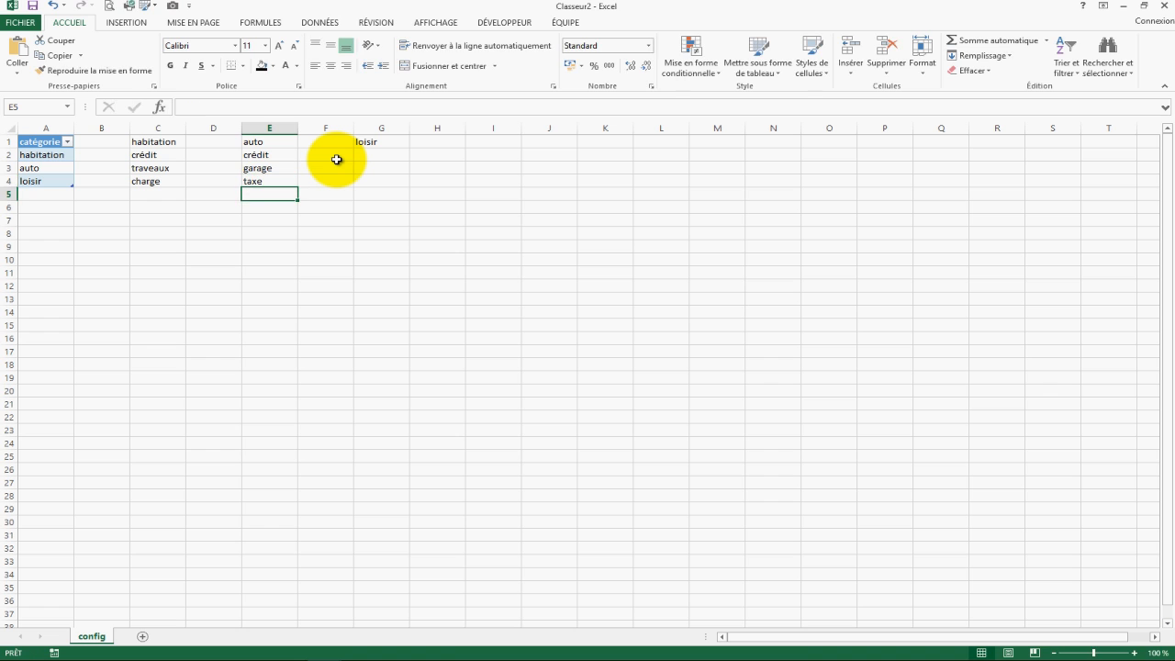
{"action": "type", "text": "essence"}
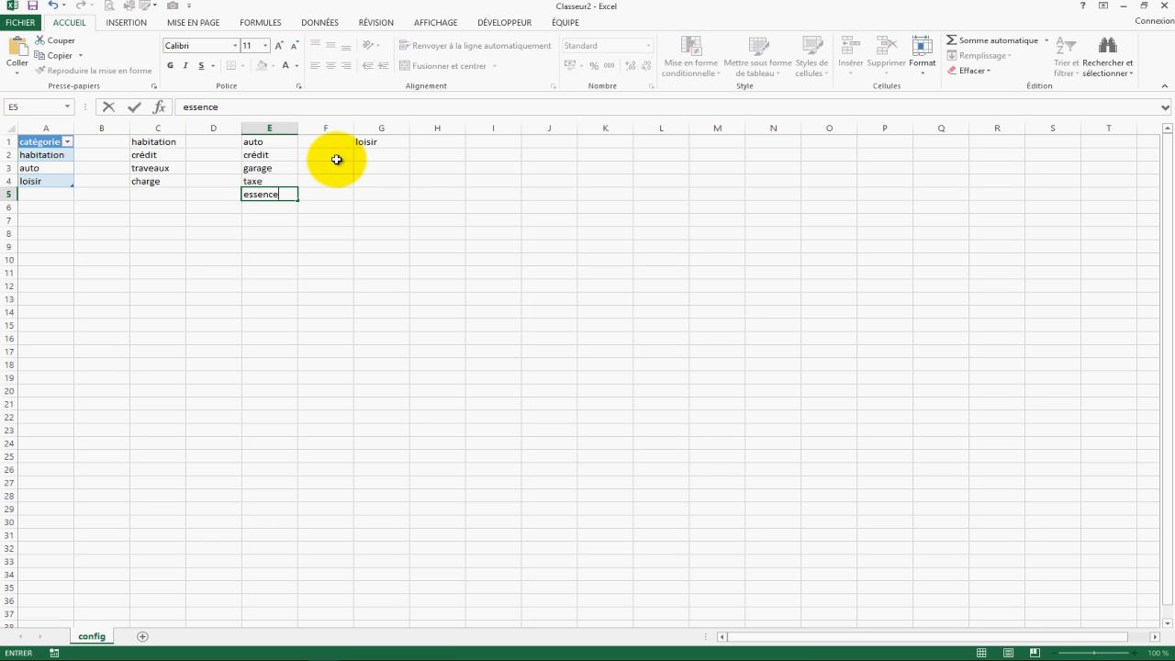
{"action": "key", "text": "Right"}
List cinéma, sortie and jeux vidéo under the loisir header in G2:G4
{"action": "key", "text": "Right"}
{"action": "key", "text": "Up"}
{"action": "key", "text": "Up"}
{"action": "key", "text": "Up"}
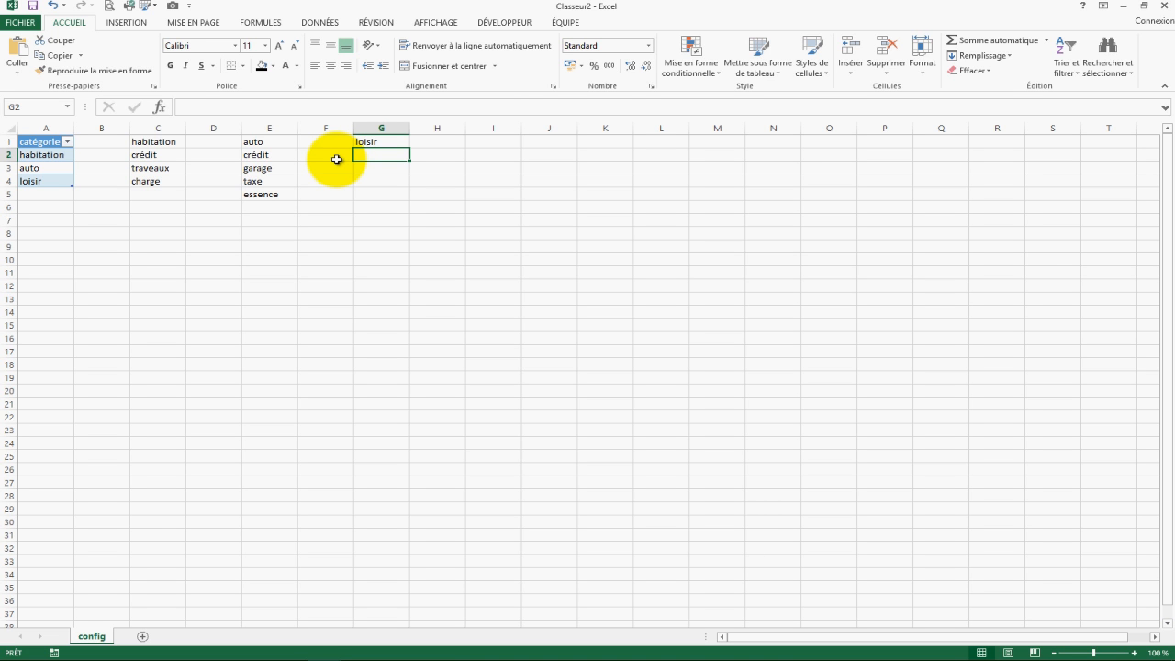
{"action": "type", "text": "c"}
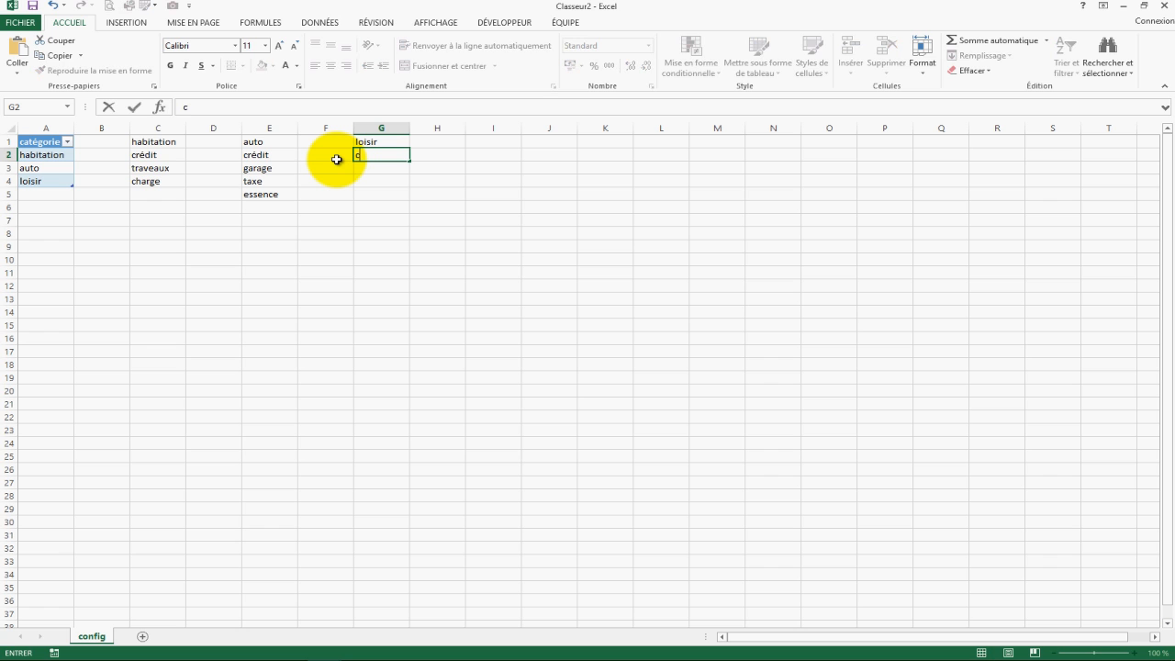
{"action": "type", "text": "inéma"}
{"action": "key", "text": "Return"}
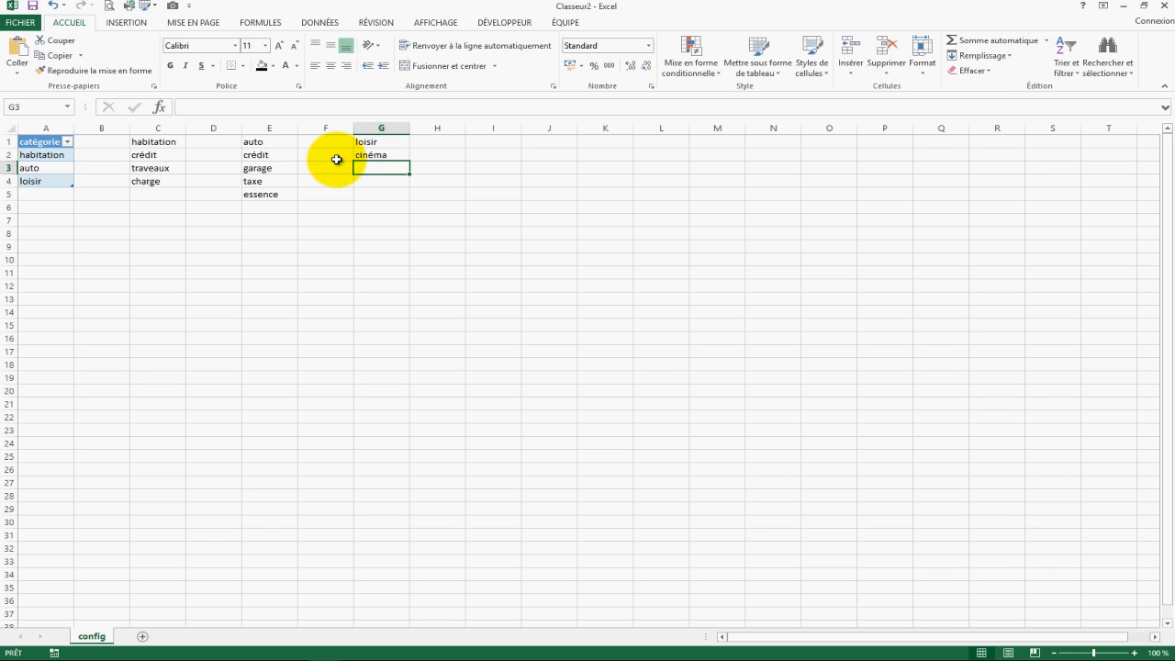
{"action": "type", "text": "sorti"}
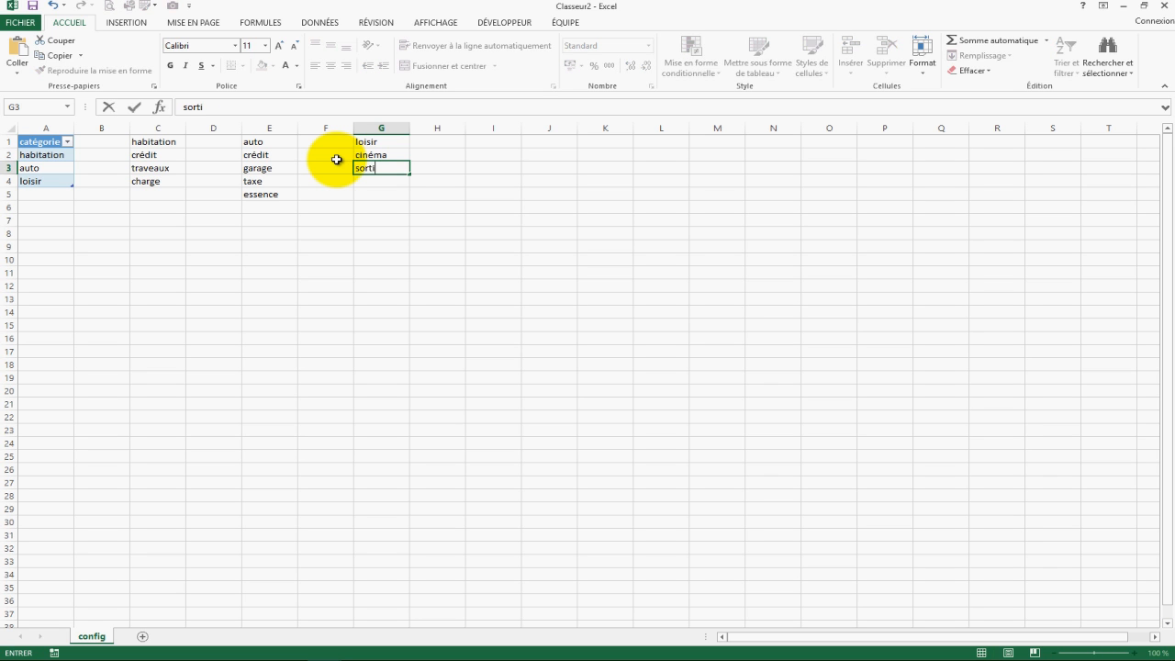
{"action": "type", "text": "e"}
{"action": "key", "text": "Return"}
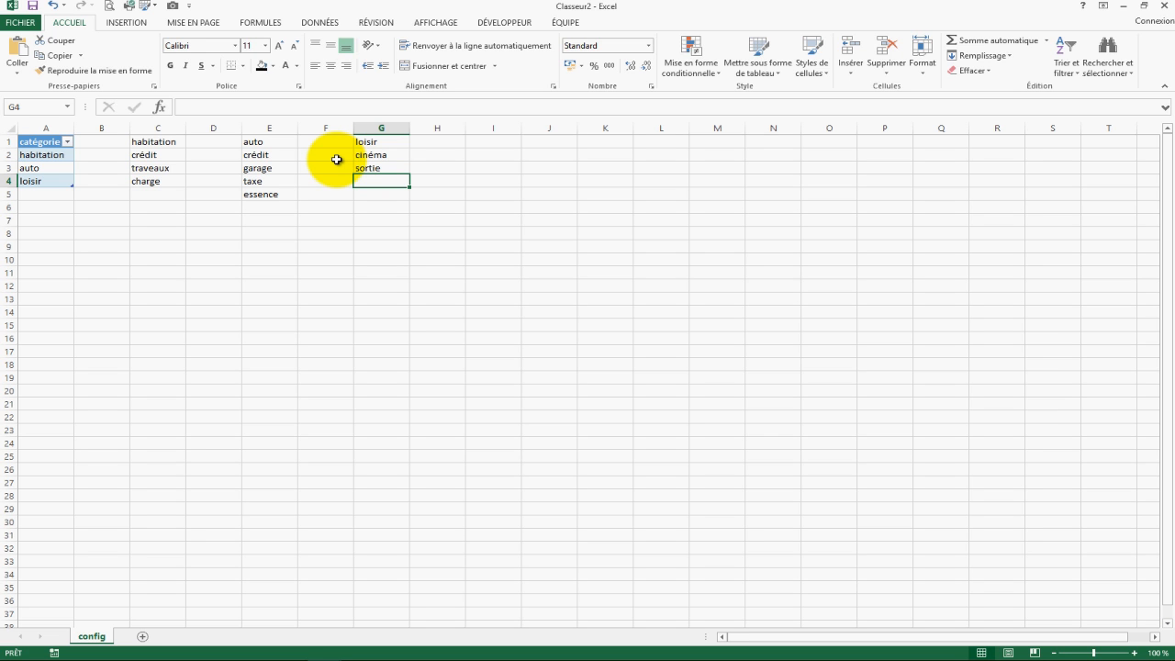
{"action": "type", "text": "jeux vidéo"}
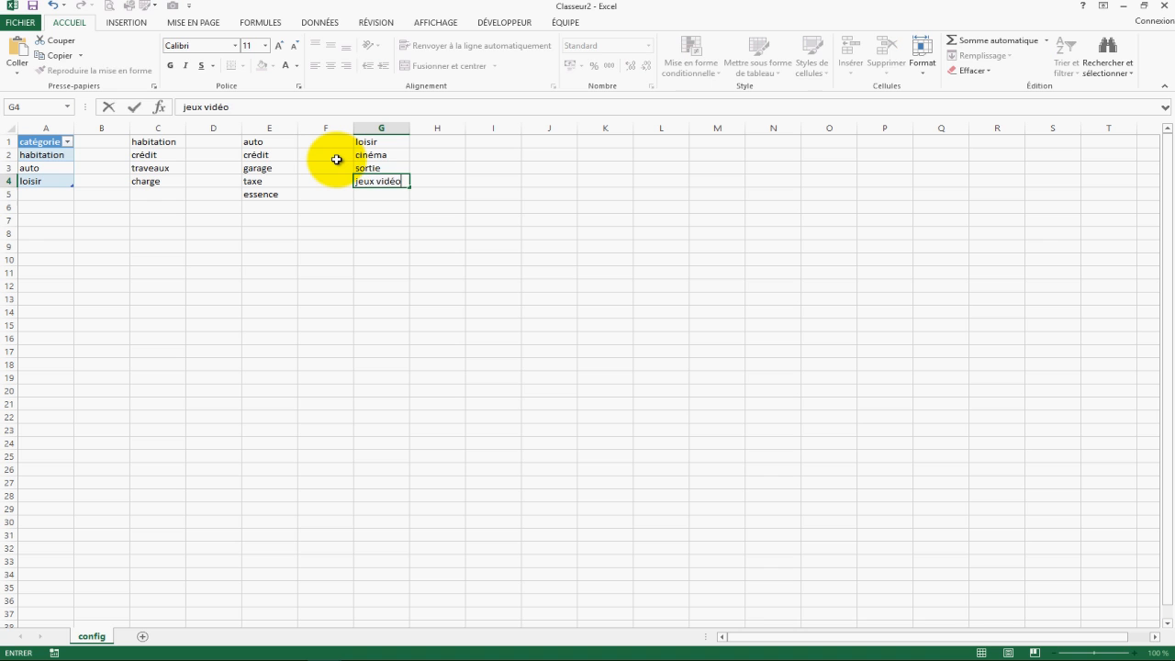
{"action": "key", "text": "Return"}
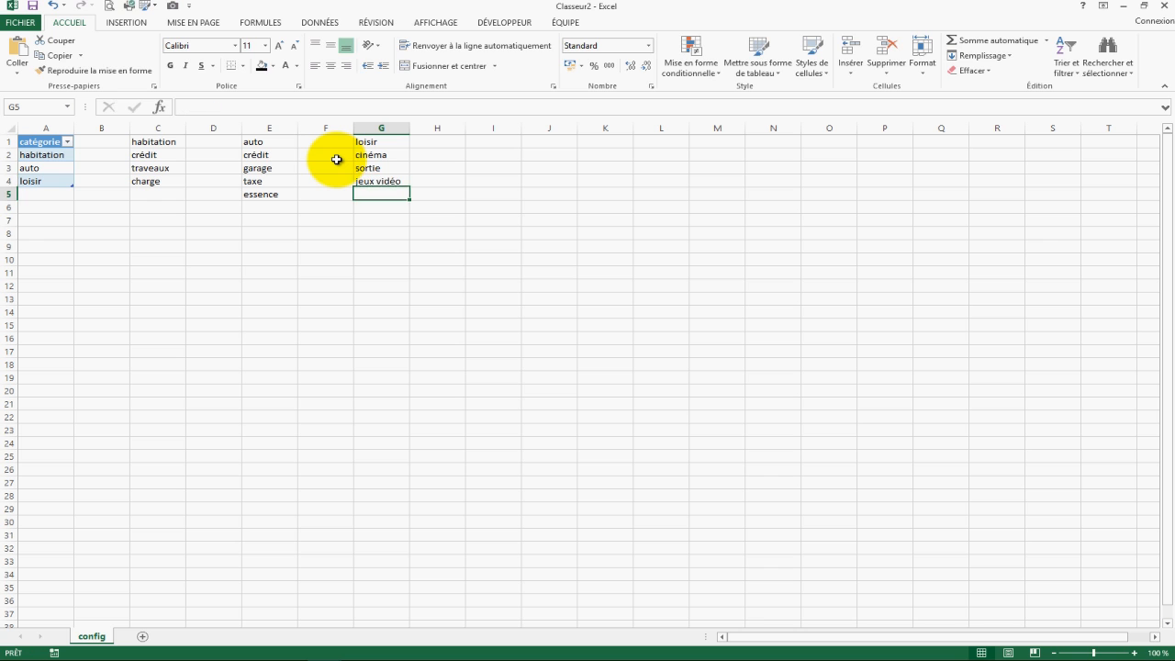
Convert the habitation list in C1:C4 into a table whose first row is the header
{"action": "left_click", "coordinate": [452, 301]}
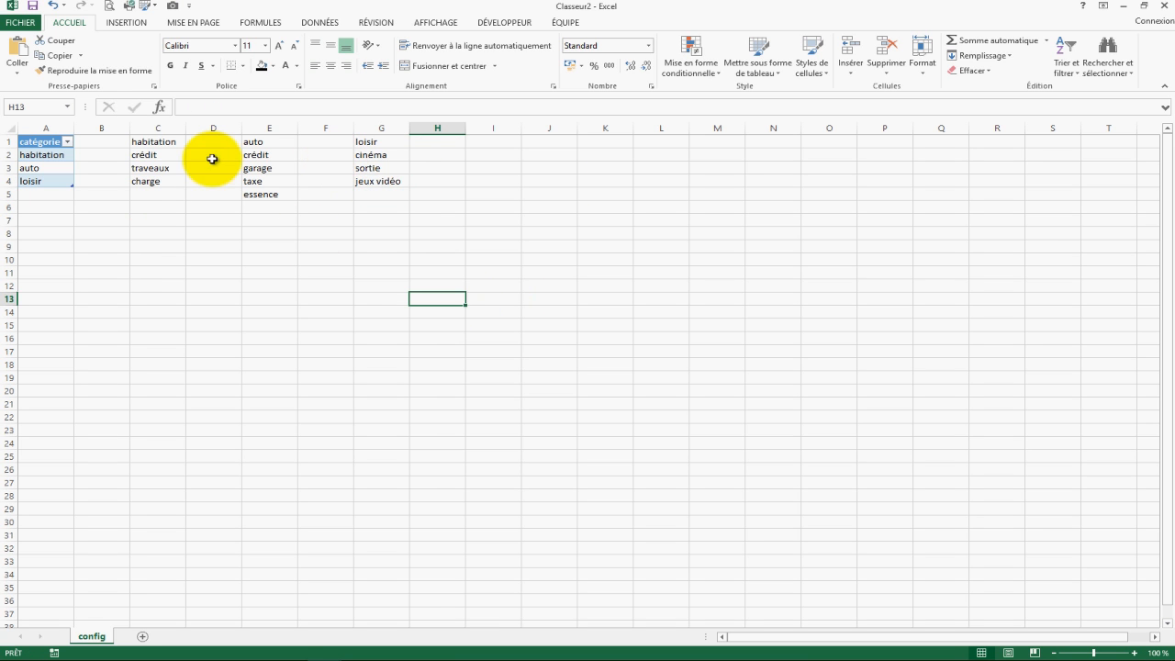
{"action": "left_click_drag", "start_coordinate": [144, 142], "coordinate": [152, 181]}
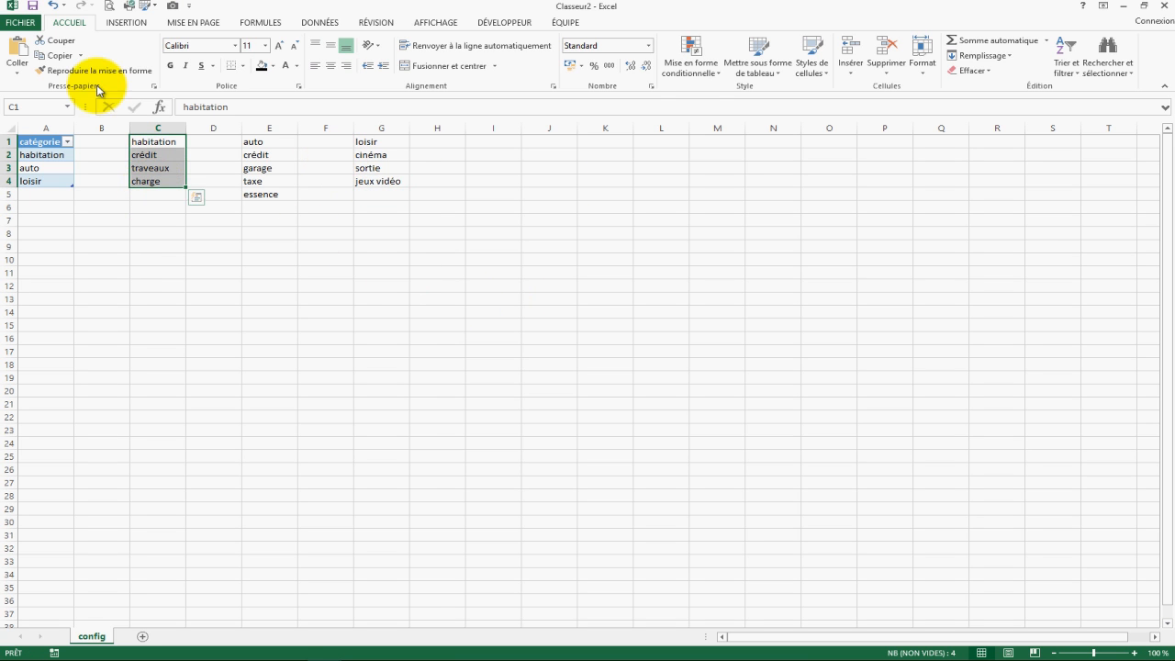
{"action": "left_click", "coordinate": [126, 22]}
{"action": "left_click", "coordinate": [137, 55]}
{"action": "left_click", "coordinate": [814, 315]}
{"action": "left_click", "coordinate": [874, 339]}
Convert the auto list in E1:E5 into a table whose first row is the header
{"action": "left_click_drag", "start_coordinate": [260, 142], "coordinate": [263, 193]}
{"action": "left_click", "coordinate": [126, 22]}
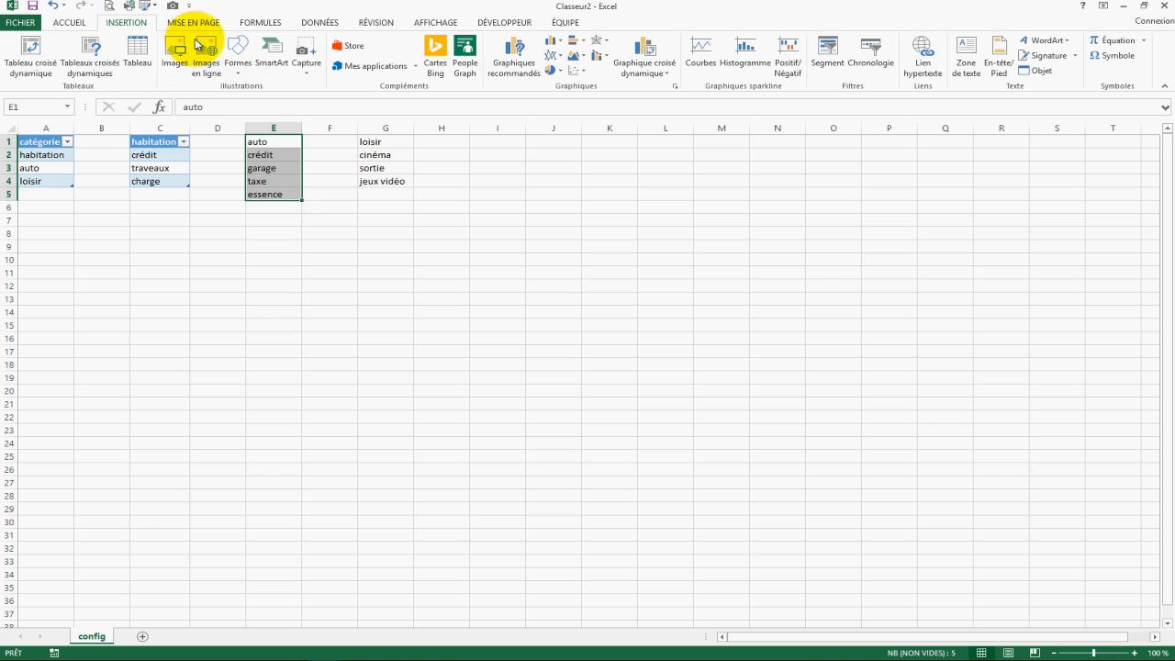
{"action": "left_click", "coordinate": [137, 55]}
{"action": "left_click", "coordinate": [814, 314]}
{"action": "left_click", "coordinate": [868, 340]}
Convert the loisir list in G1:G4 into a table whose first row is the header
{"action": "left_click_drag", "start_coordinate": [372, 141], "coordinate": [375, 184]}
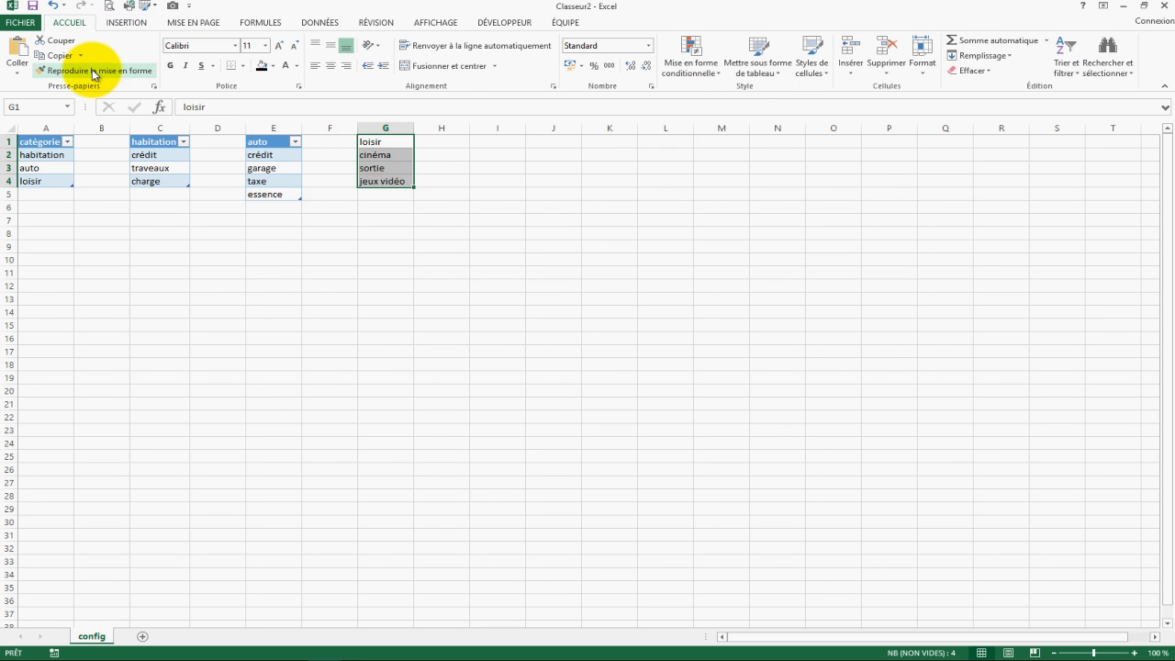
{"action": "left_click", "coordinate": [126, 22]}
{"action": "left_click", "coordinate": [137, 55]}
{"action": "left_click", "coordinate": [814, 314]}
{"action": "left_click", "coordinate": [871, 339]}
{"action": "left_click", "coordinate": [645, 369]}
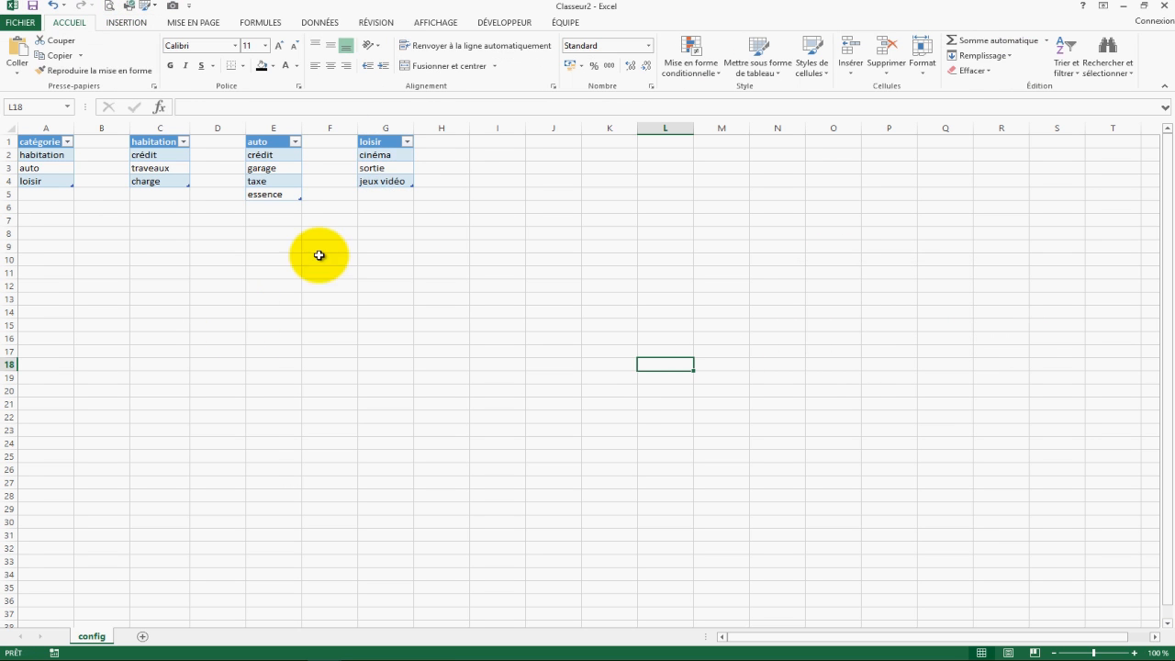
Name the range C2:C4, holding the habitation subcategories, habitation
{"action": "left_click_drag", "start_coordinate": [163, 152], "coordinate": [160, 179]}
{"action": "left_click", "coordinate": [44, 107]}
{"action": "type", "text": "habitation"}
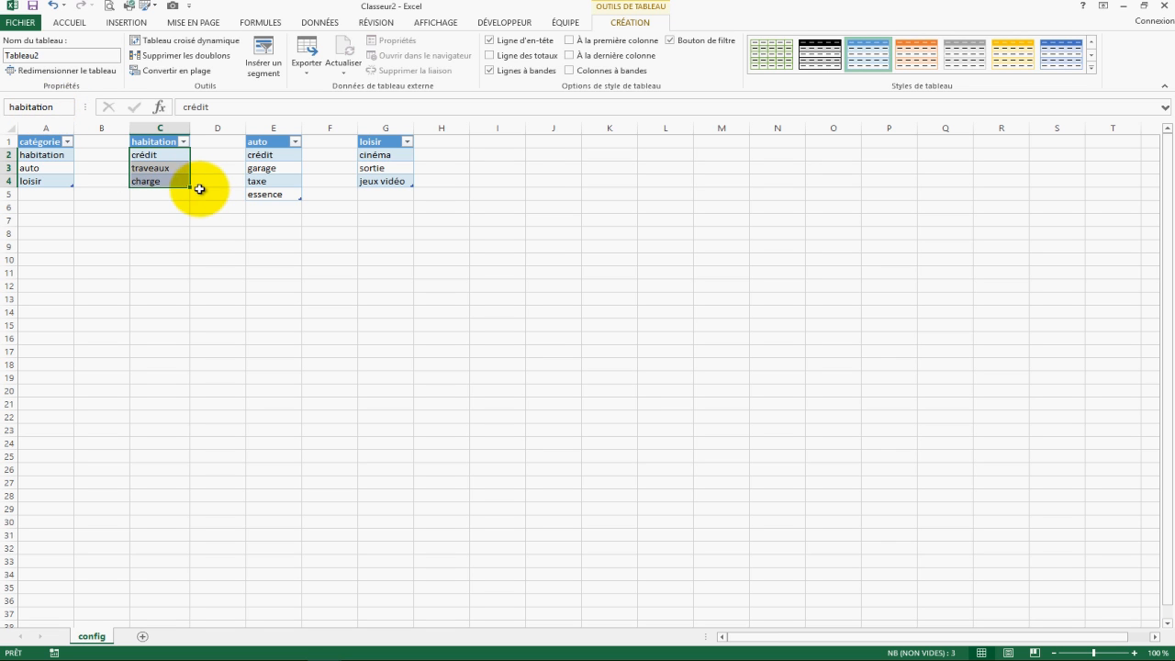
{"action": "key", "text": "Return"}
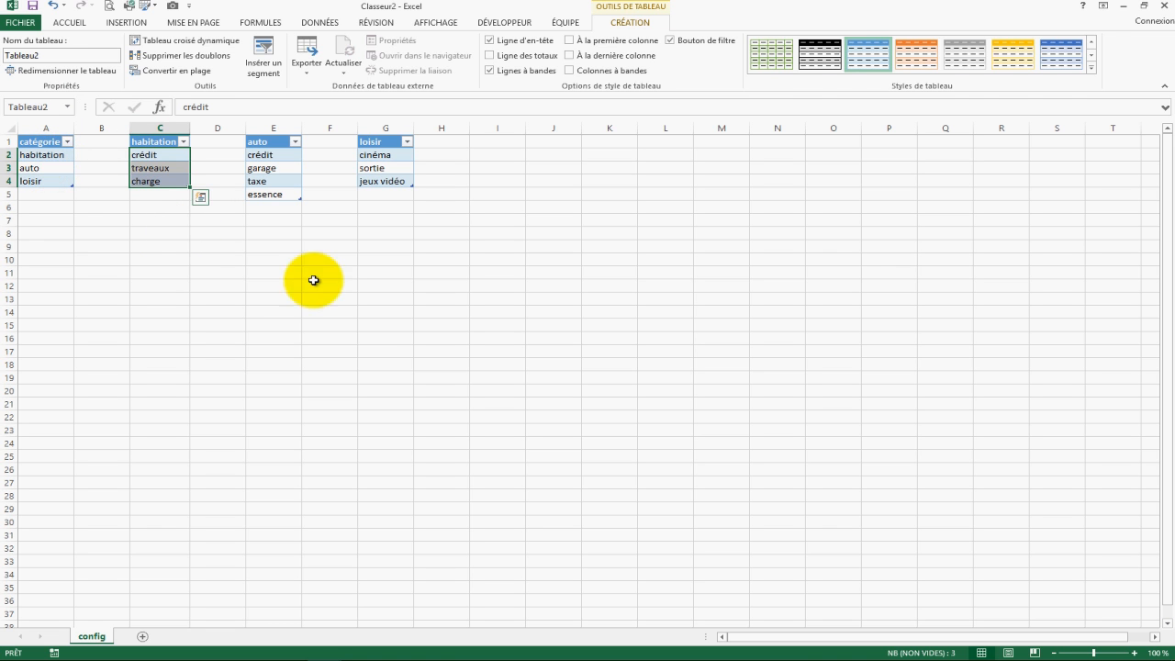
{"action": "left_click", "coordinate": [380, 315]}
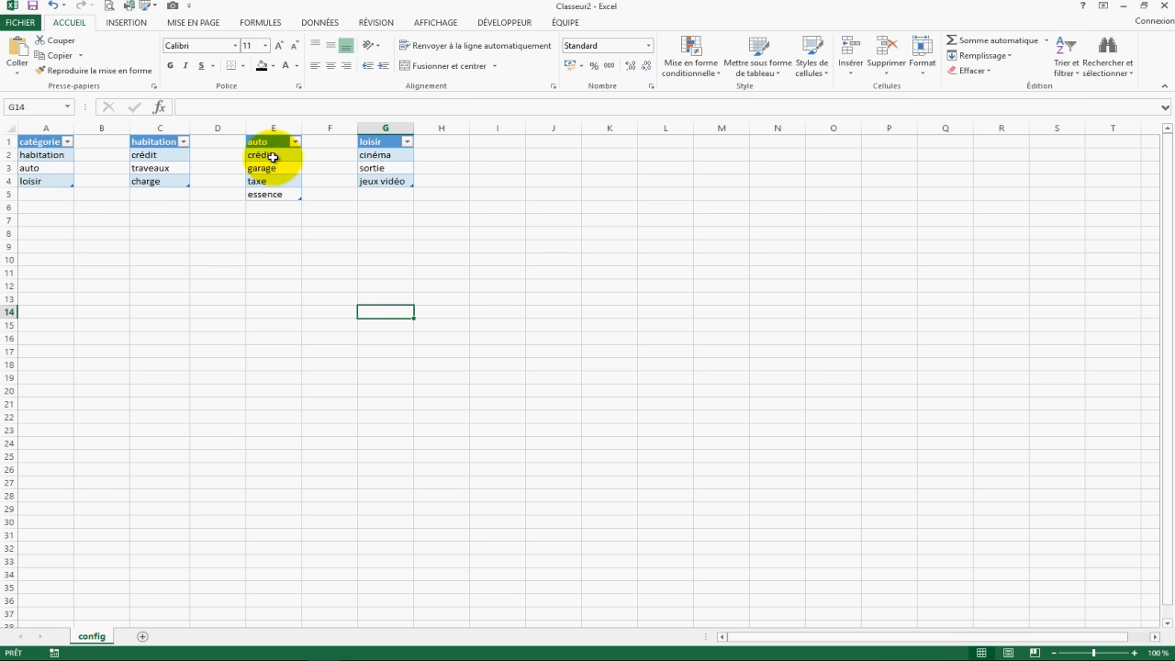
Name the range E2:E5, holding the auto subcategories, auto
{"action": "left_click_drag", "start_coordinate": [274, 157], "coordinate": [276, 194]}
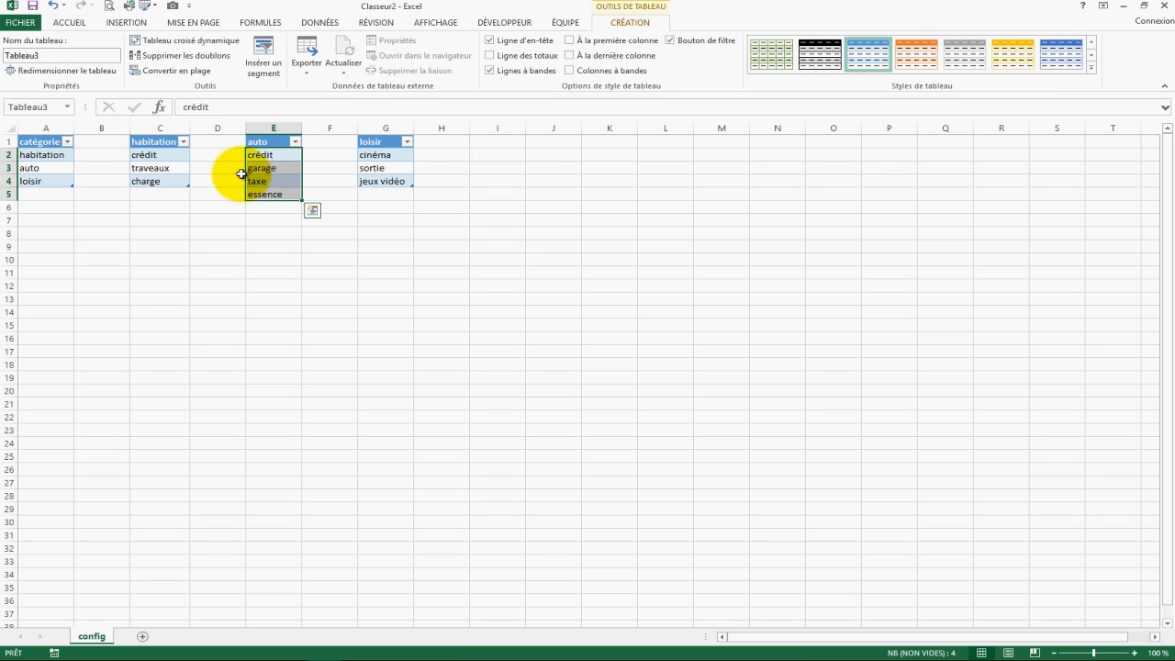
{"action": "left_click", "coordinate": [44, 108]}
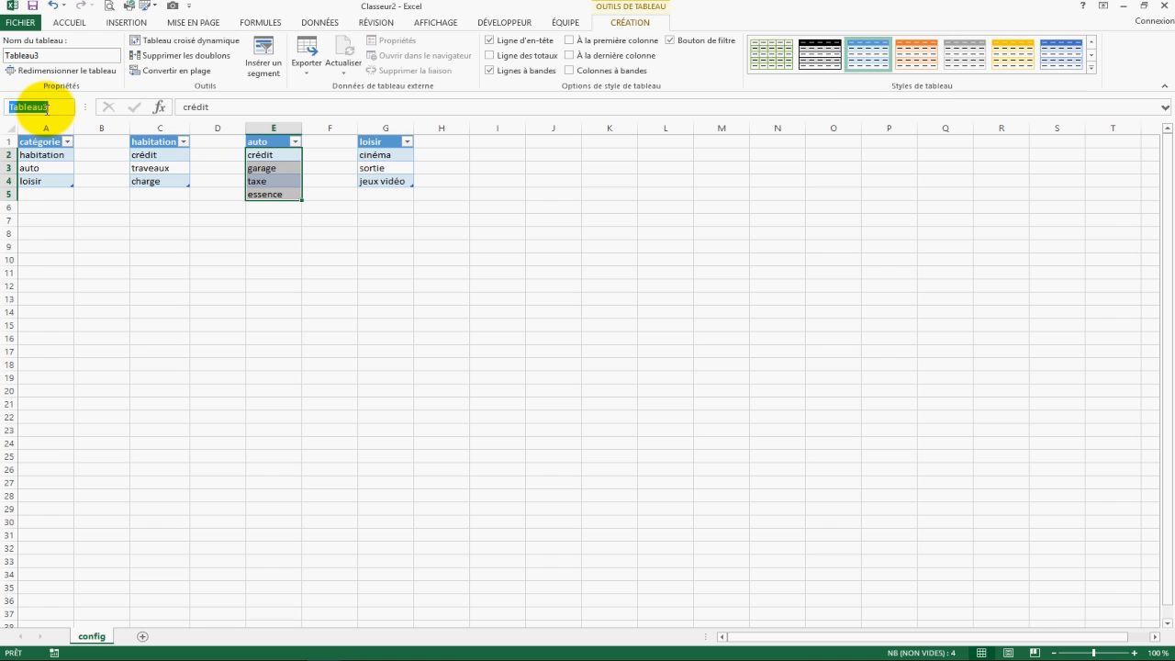
{"action": "type", "text": "auto"}
{"action": "key", "text": "Return"}
{"action": "left_click", "coordinate": [606, 383]}
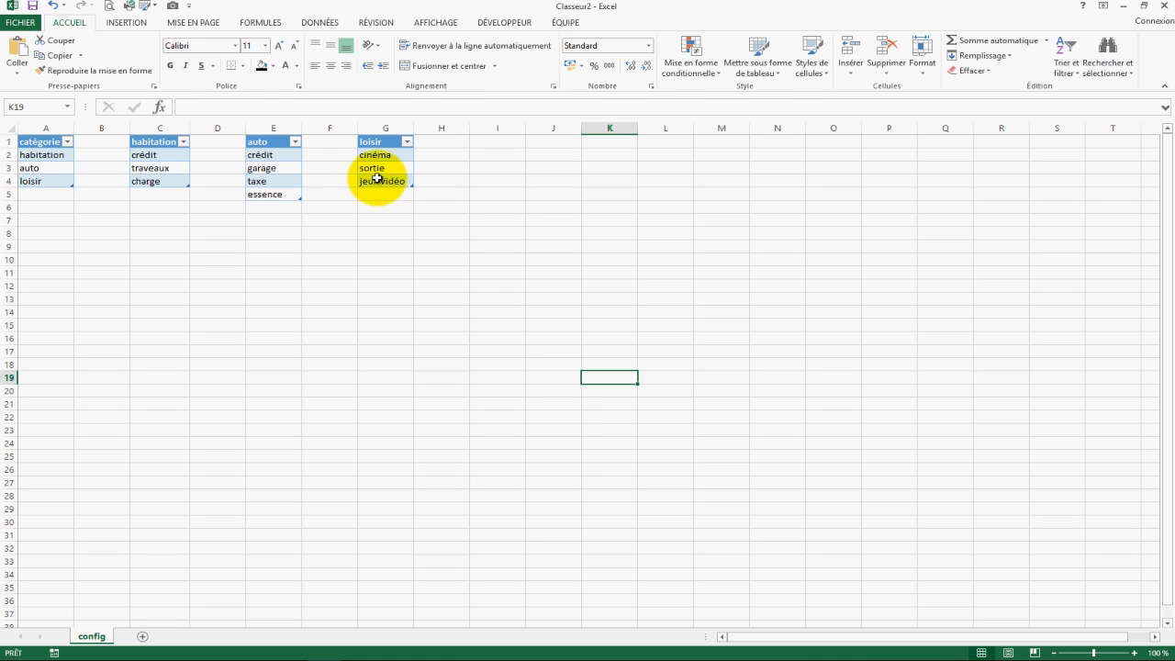
Name the range G2:G4, holding the loisir subcategories, loisir
{"action": "left_click_drag", "start_coordinate": [376, 154], "coordinate": [381, 177]}
{"action": "left_click", "coordinate": [41, 108]}
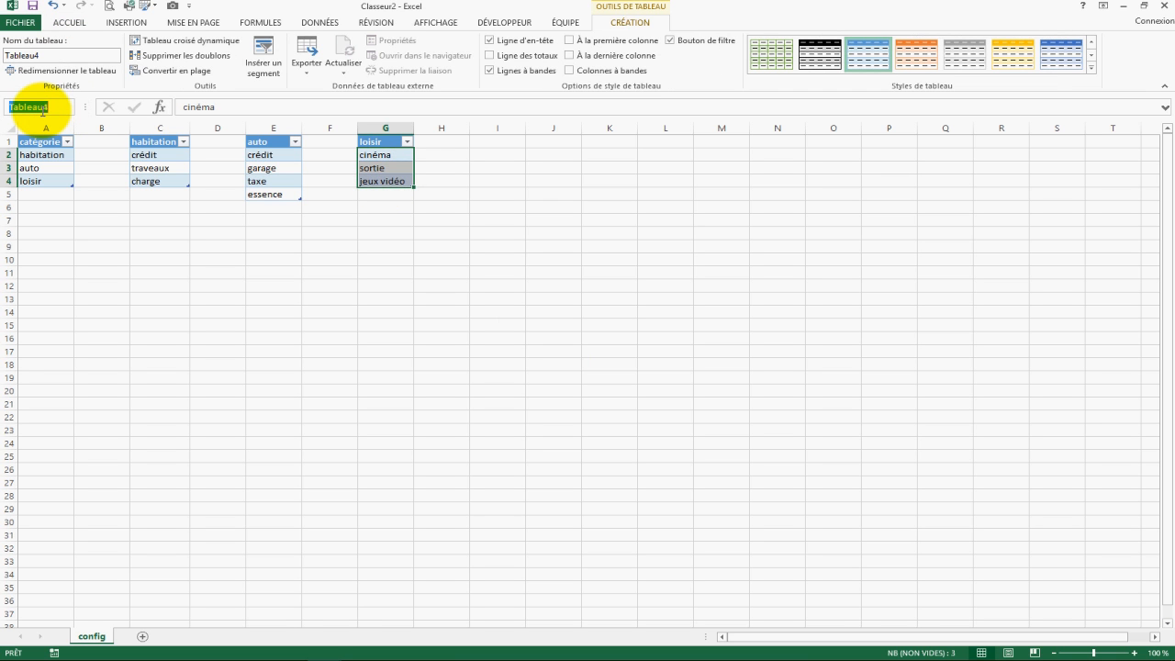
{"action": "type", "text": "loisir"}
{"action": "key", "text": "Return"}
{"action": "left_click", "coordinate": [542, 379]}
{"action": "left_click", "coordinate": [542, 286]}
{"action": "left_click", "coordinate": [276, 287]}
{"action": "left_click", "coordinate": [215, 351]}
{"action": "left_click", "coordinate": [101, 272]}
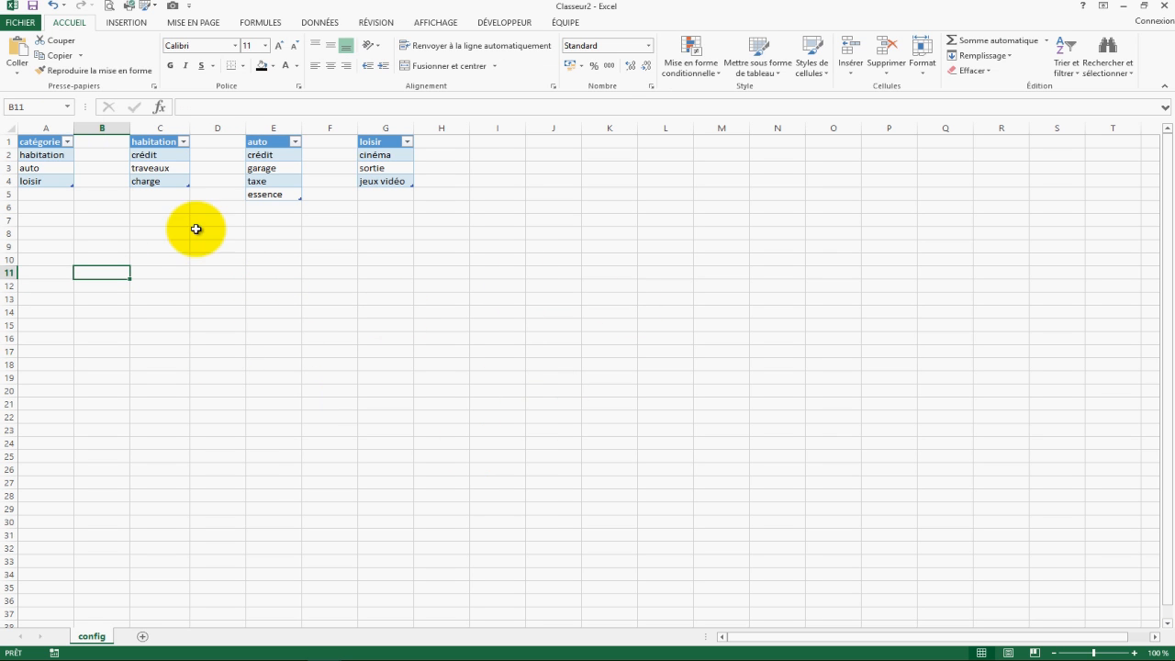
Check which cells the named ranges catégorie, habitation, auto and loisir refer to
{"action": "left_click", "coordinate": [68, 108]}
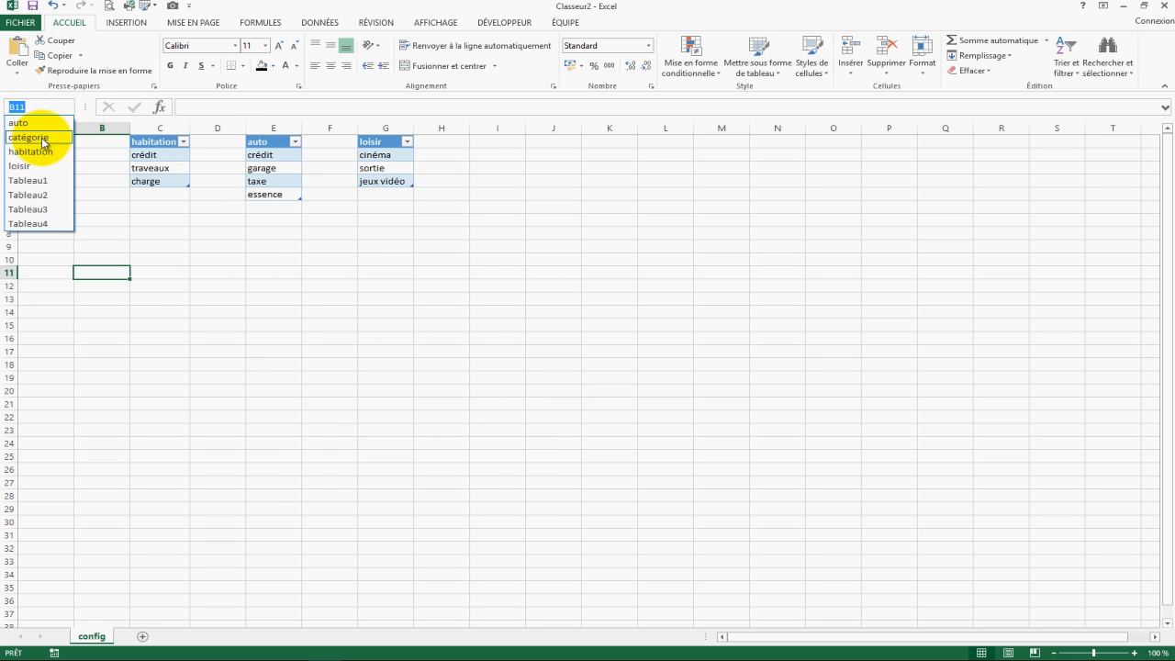
{"action": "left_click", "coordinate": [41, 140]}
{"action": "left_click", "coordinate": [67, 106]}
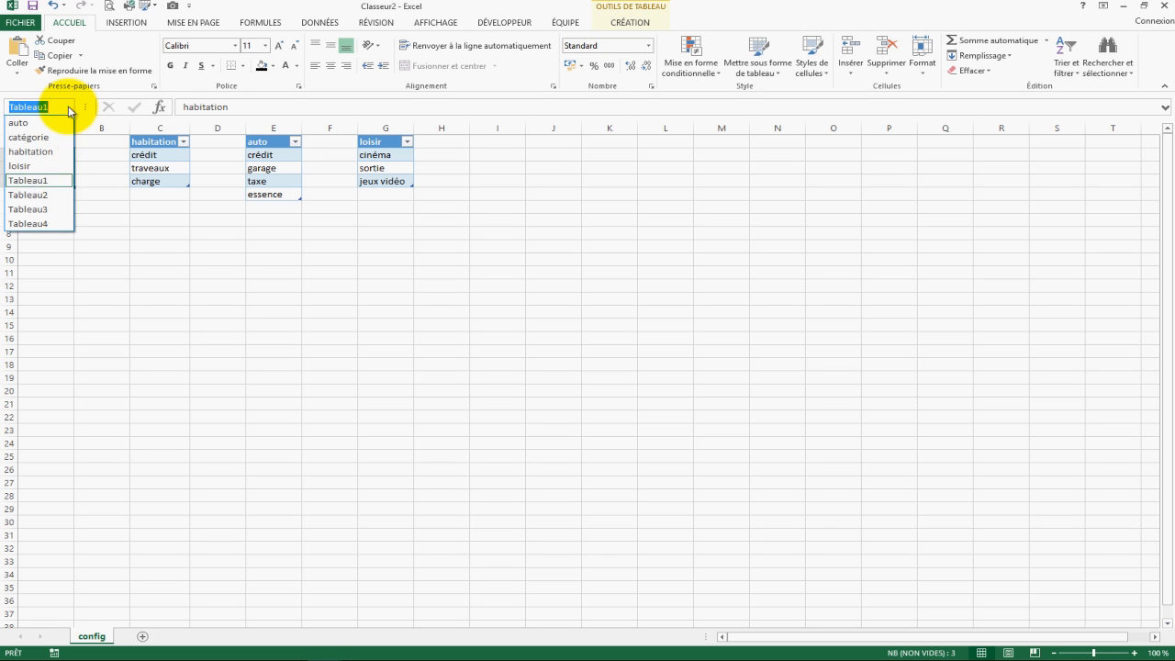
{"action": "left_click", "coordinate": [48, 159]}
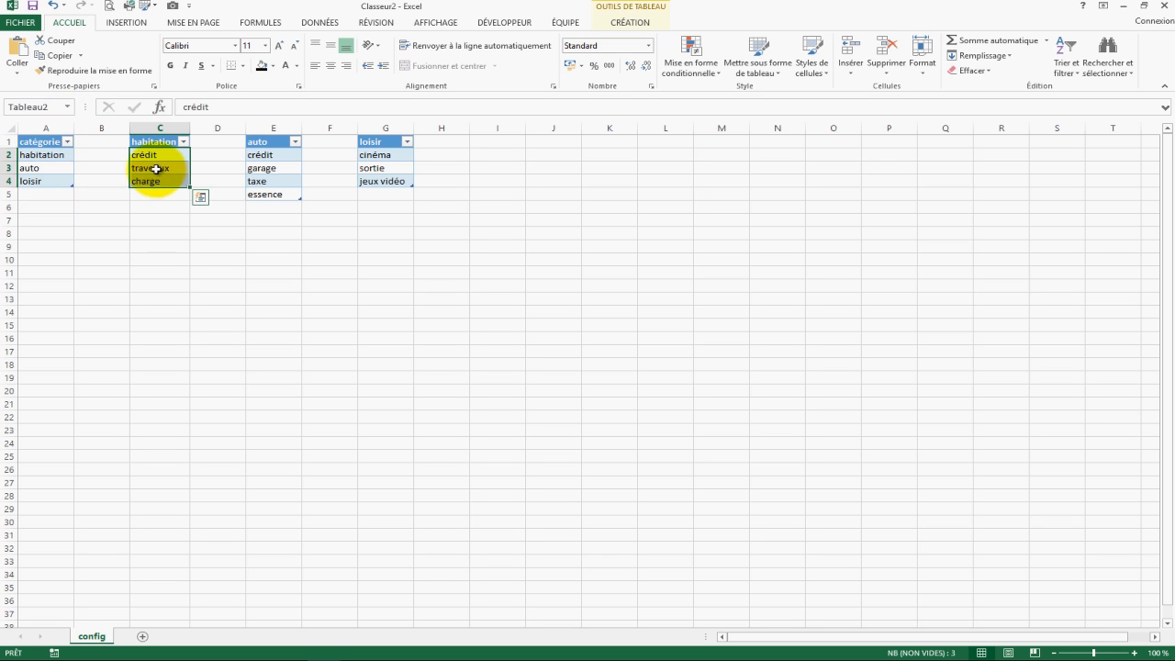
{"action": "left_click", "coordinate": [68, 107]}
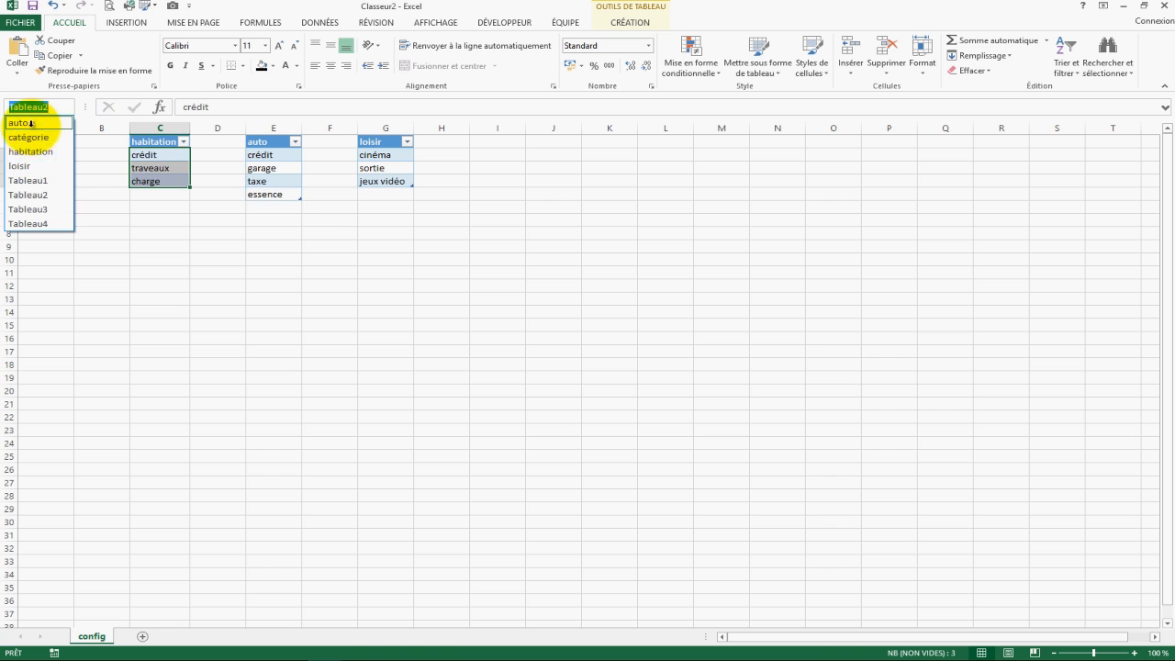
{"action": "left_click", "coordinate": [20, 123]}
{"action": "left_click", "coordinate": [68, 108]}
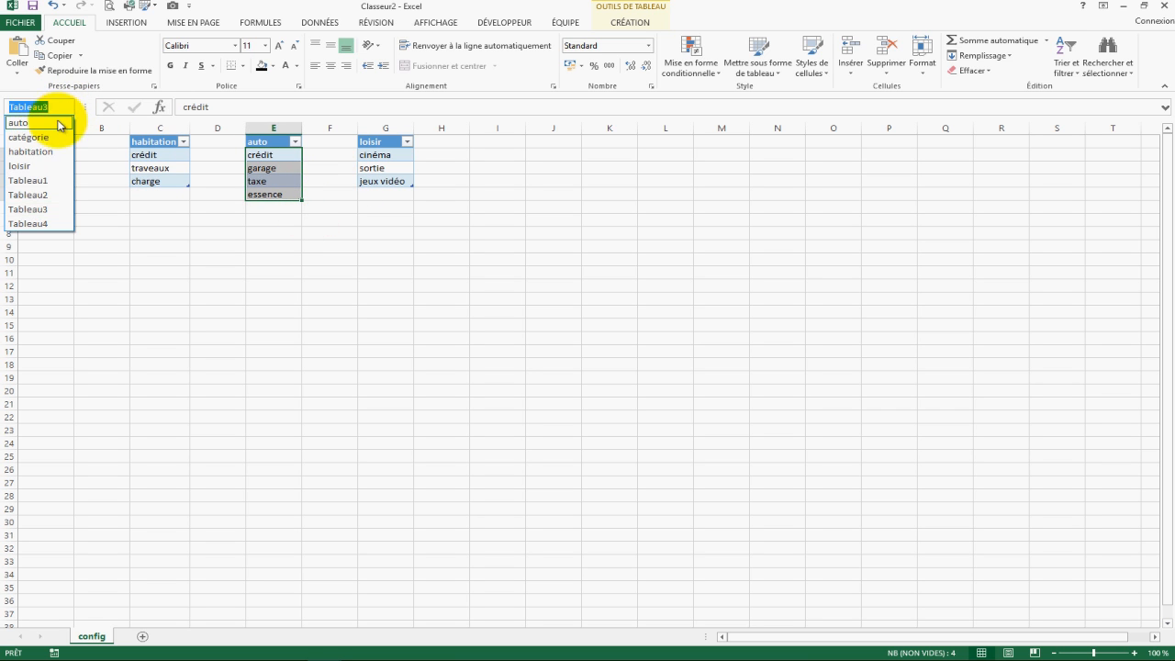
{"action": "left_click", "coordinate": [20, 167]}
{"action": "left_click", "coordinate": [422, 274]}
{"action": "left_click", "coordinate": [559, 419]}
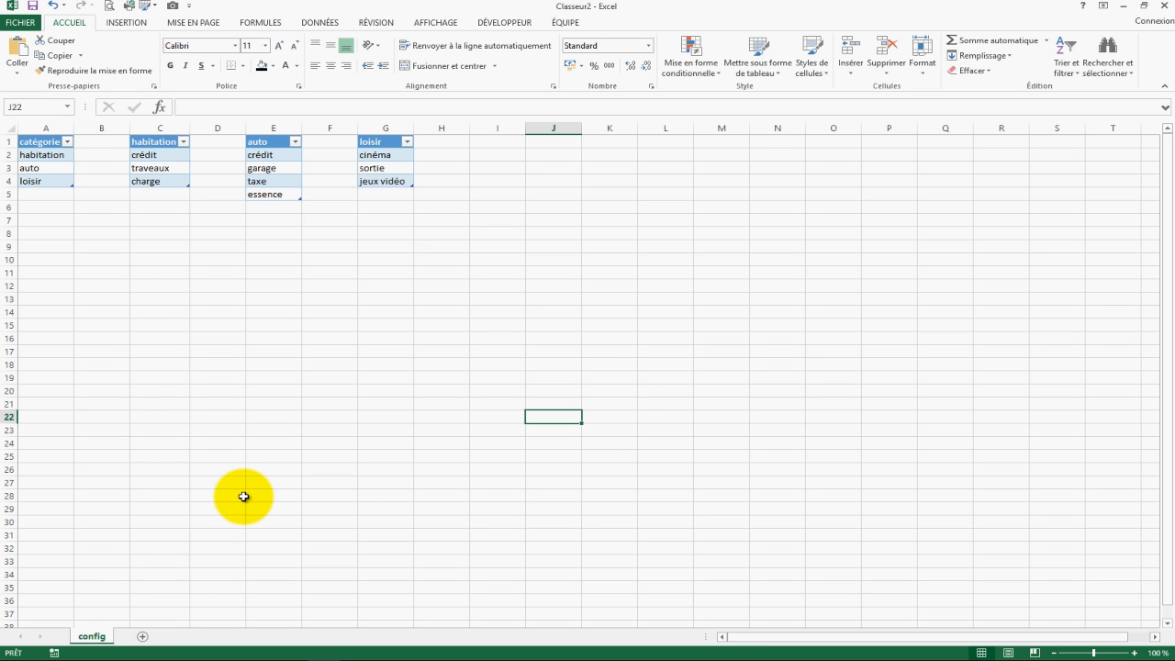
Add a new worksheet after config and rename it dépenses
{"action": "left_click", "coordinate": [143, 637]}
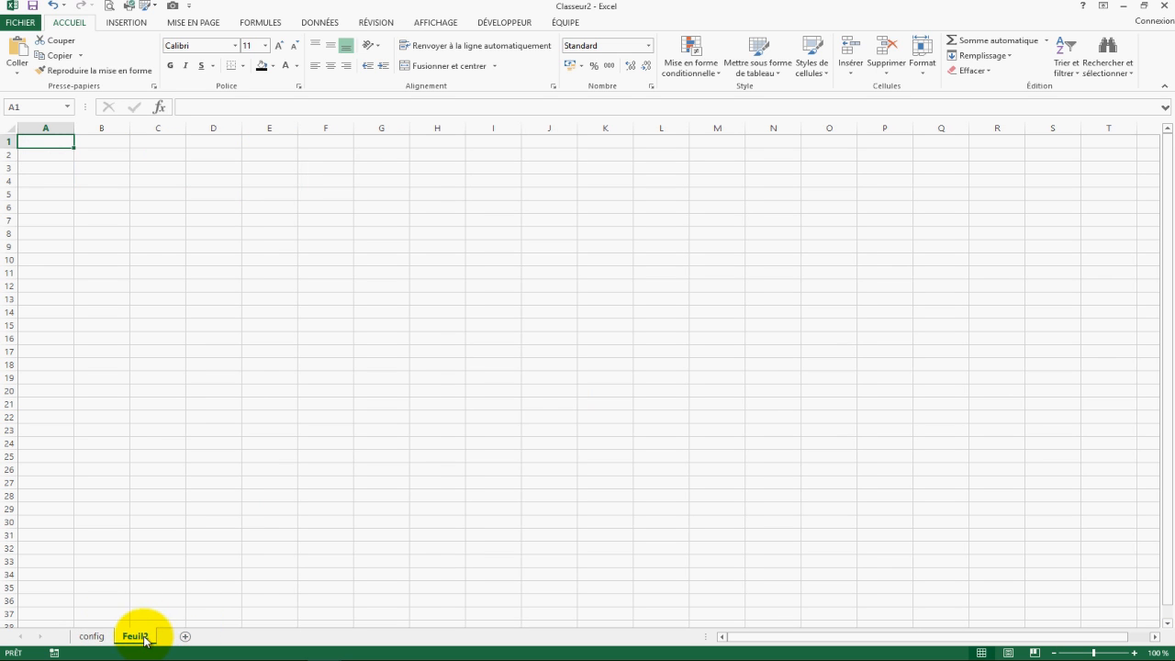
{"action": "right_click", "coordinate": [138, 636]}
{"action": "left_click", "coordinate": [211, 516]}
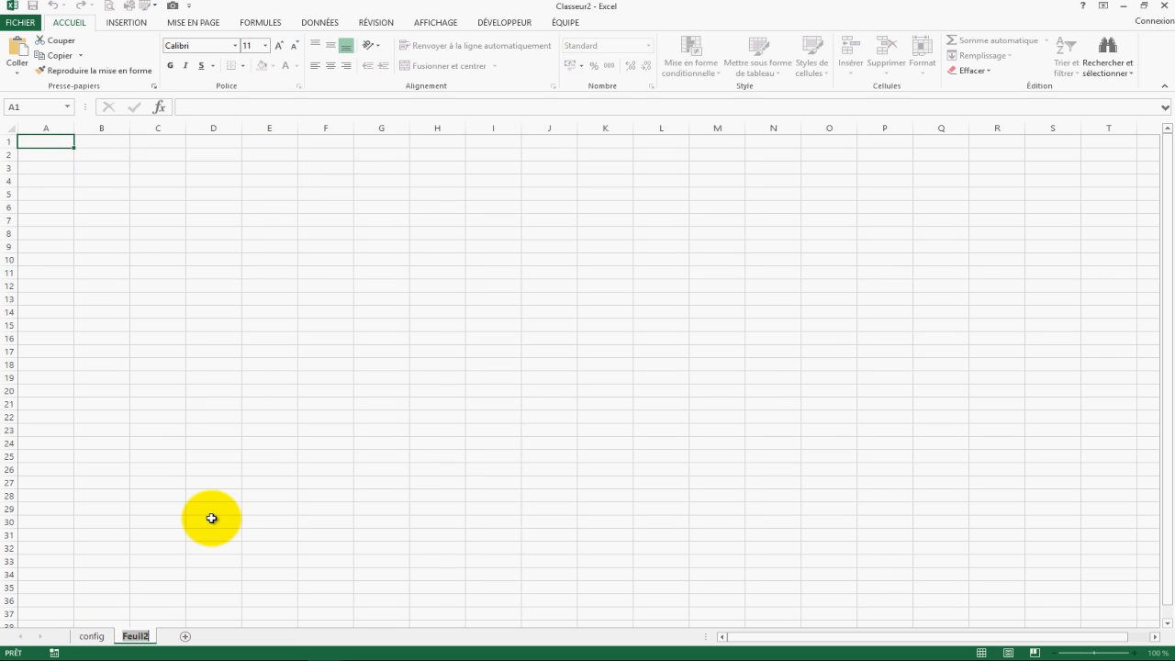
{"action": "type", "text": "dépenses"}
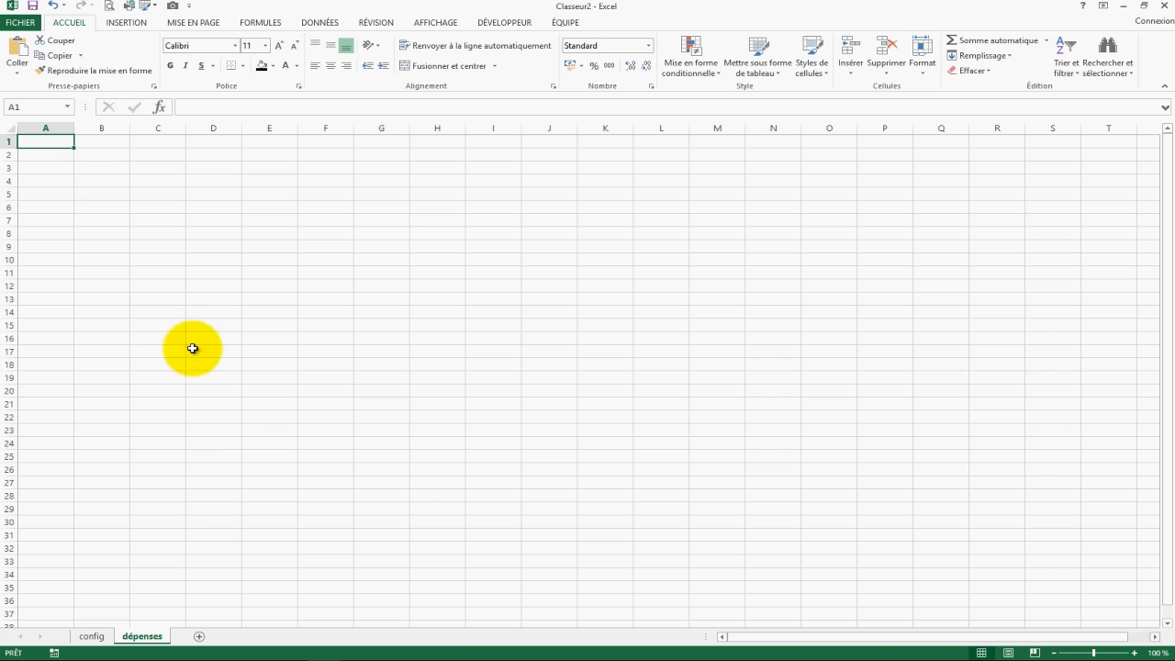
Enter the headers date, catégorie, sous-catégorie, créancier and somme in B4:F4 of the dépenses sheet
{"action": "left_click", "coordinate": [179, 312]}
{"action": "left_click", "coordinate": [119, 180]}
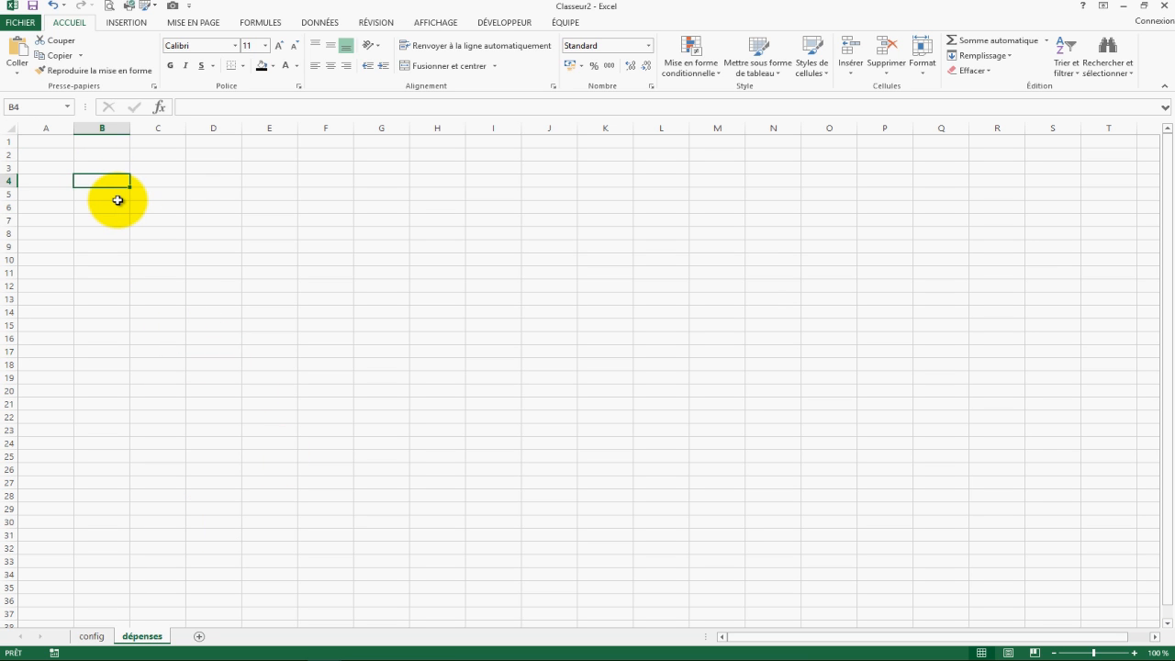
{"action": "type", "text": "date"}
{"action": "key", "text": "Tab"}
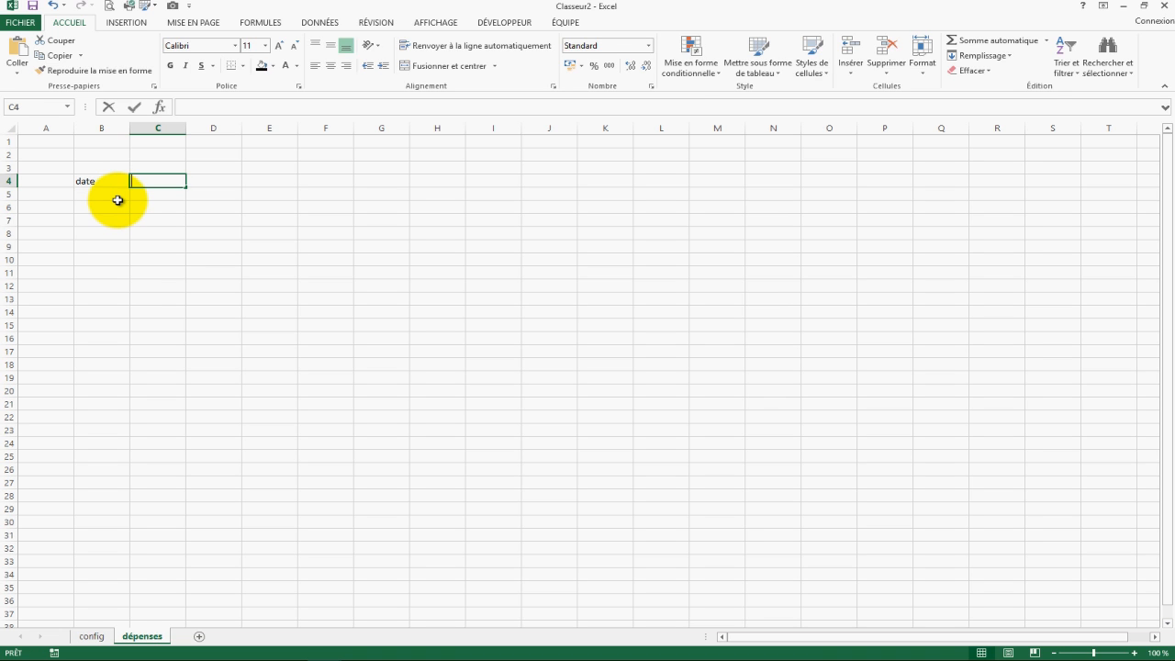
{"action": "type", "text": "catégorie"}
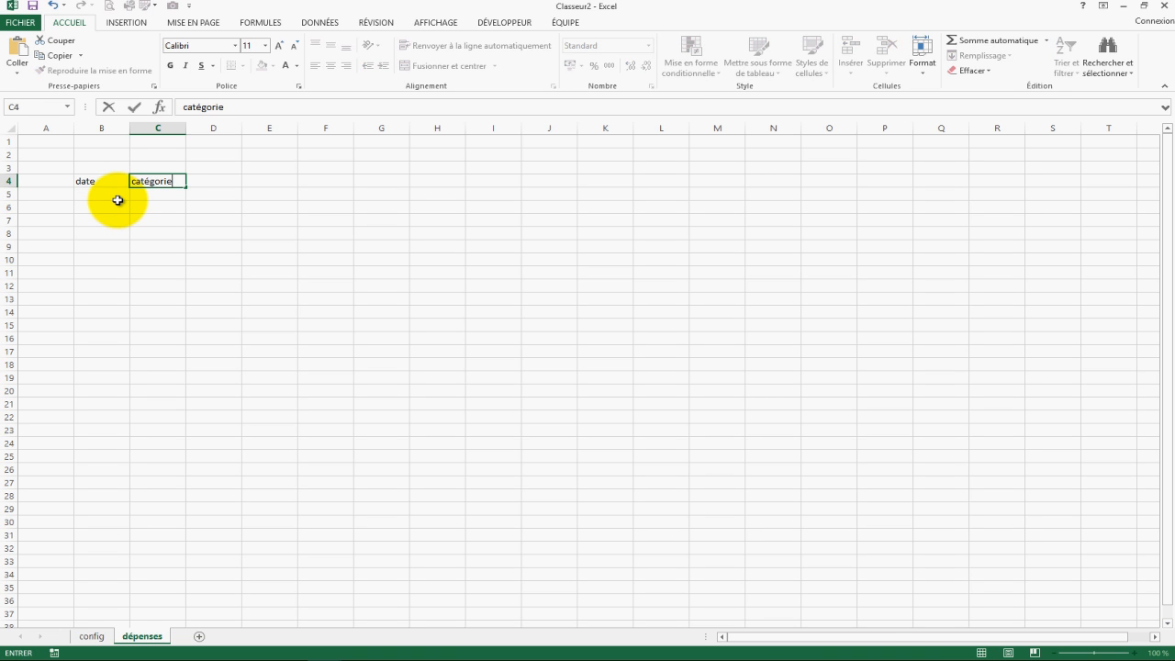
{"action": "key", "text": "Tab"}
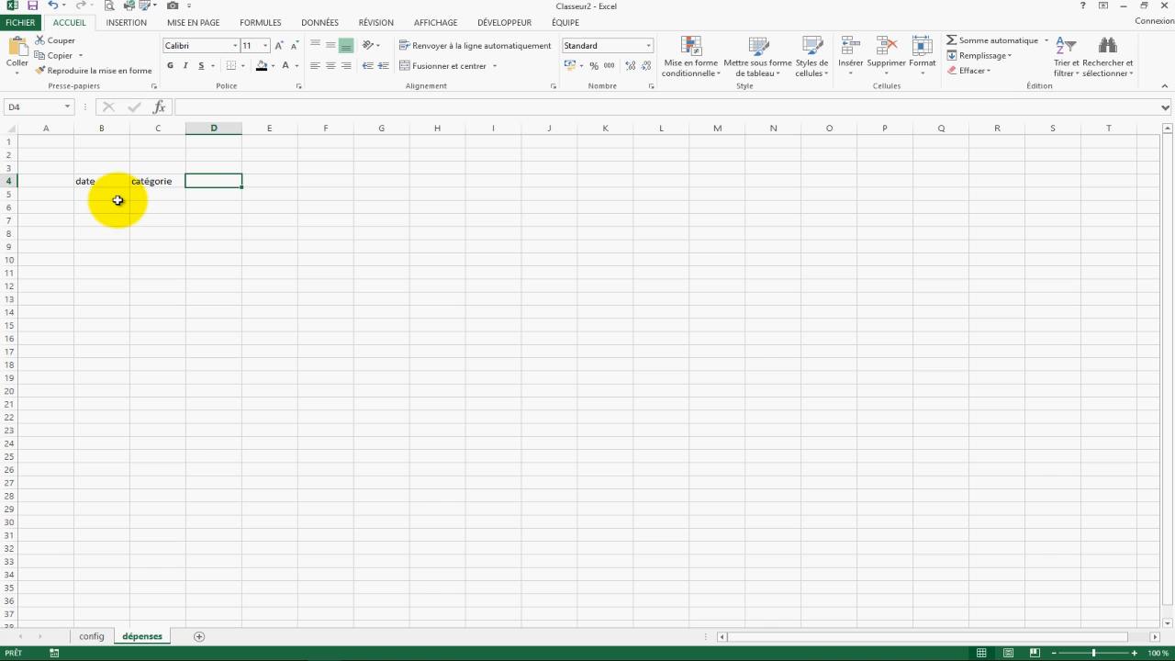
{"action": "type", "text": "sous-catégorie"}
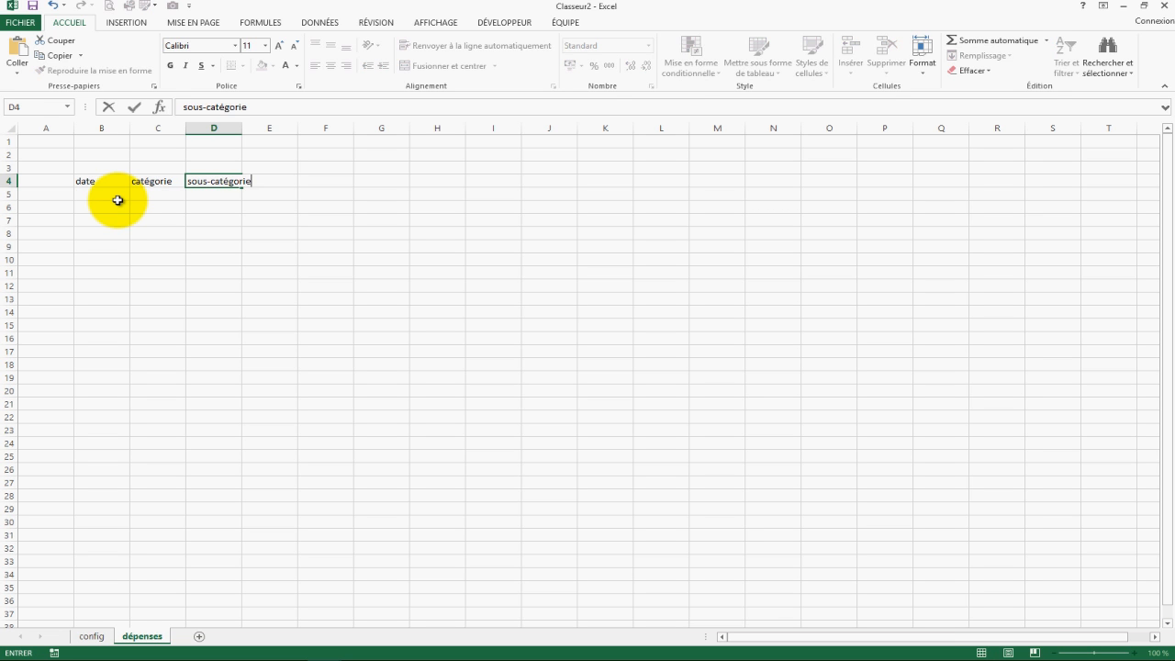
{"action": "key", "text": "Tab"}
{"action": "type", "text": "cr"}
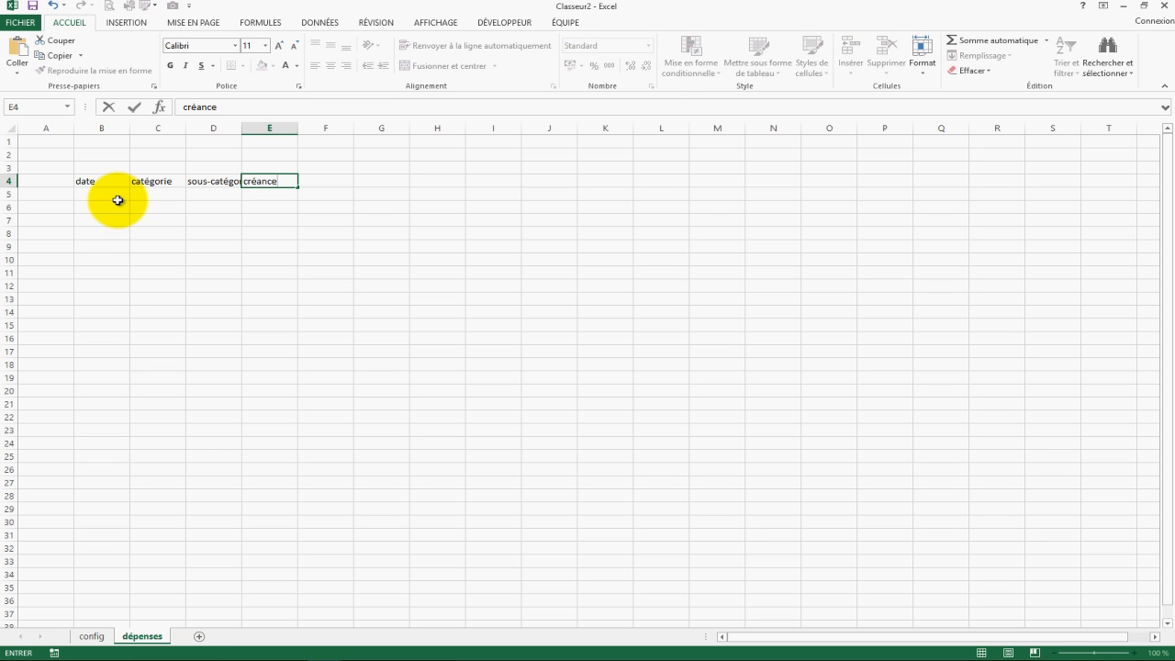
{"action": "key", "text": "Tab"}
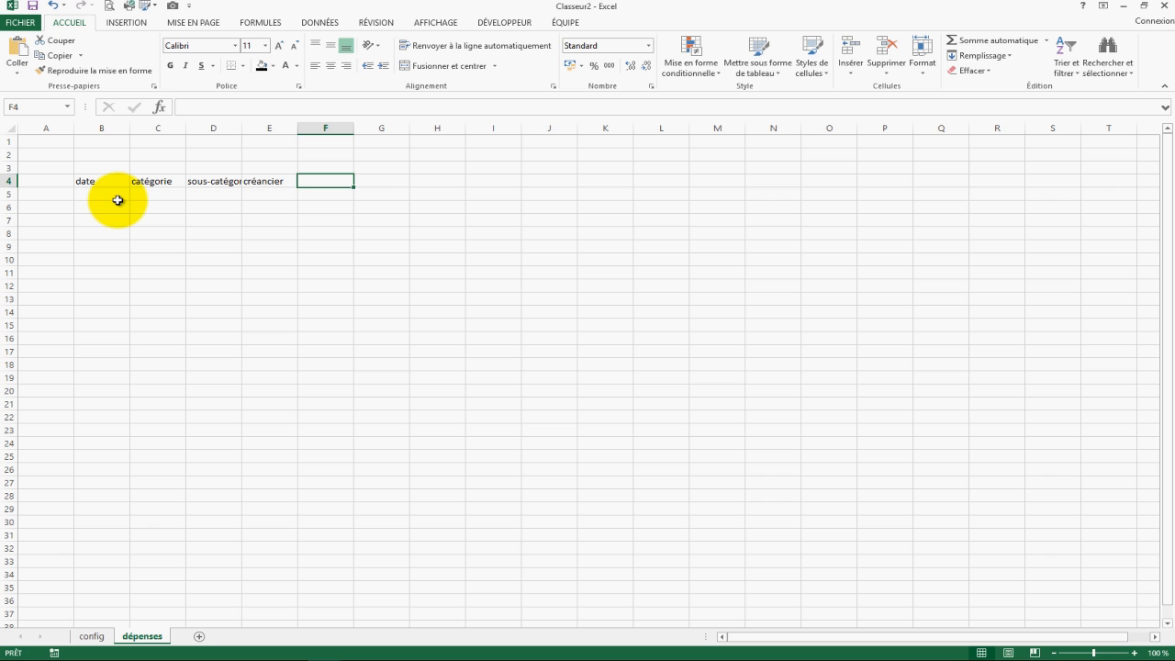
{"action": "type", "text": "somme"}
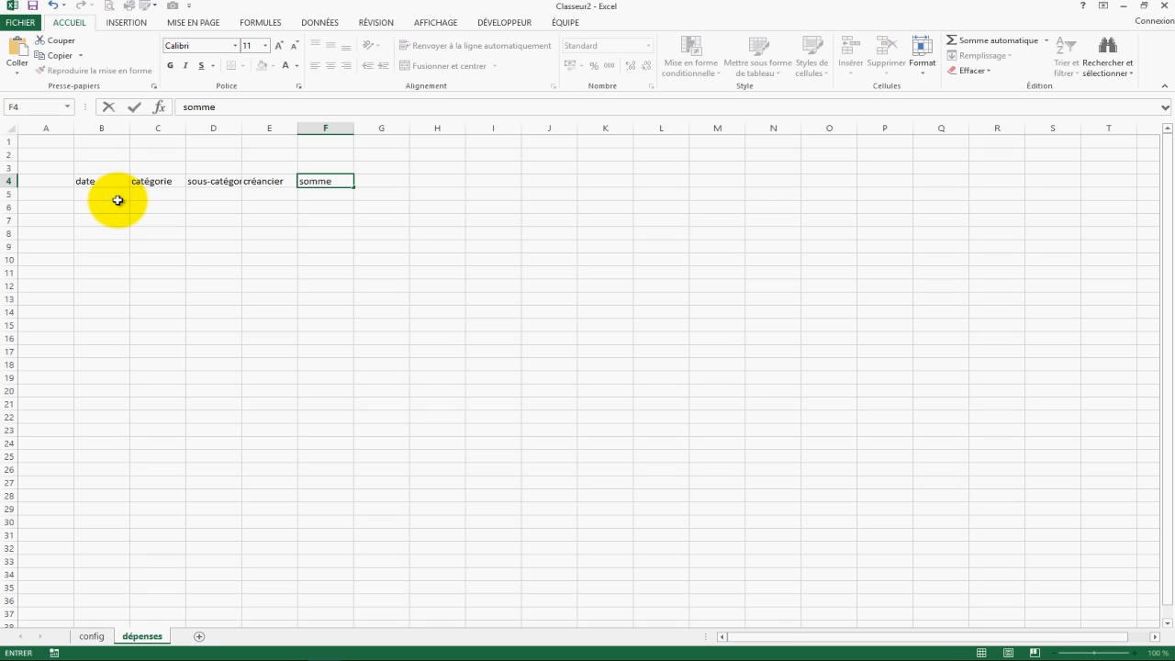
{"action": "key", "text": "Tab"}
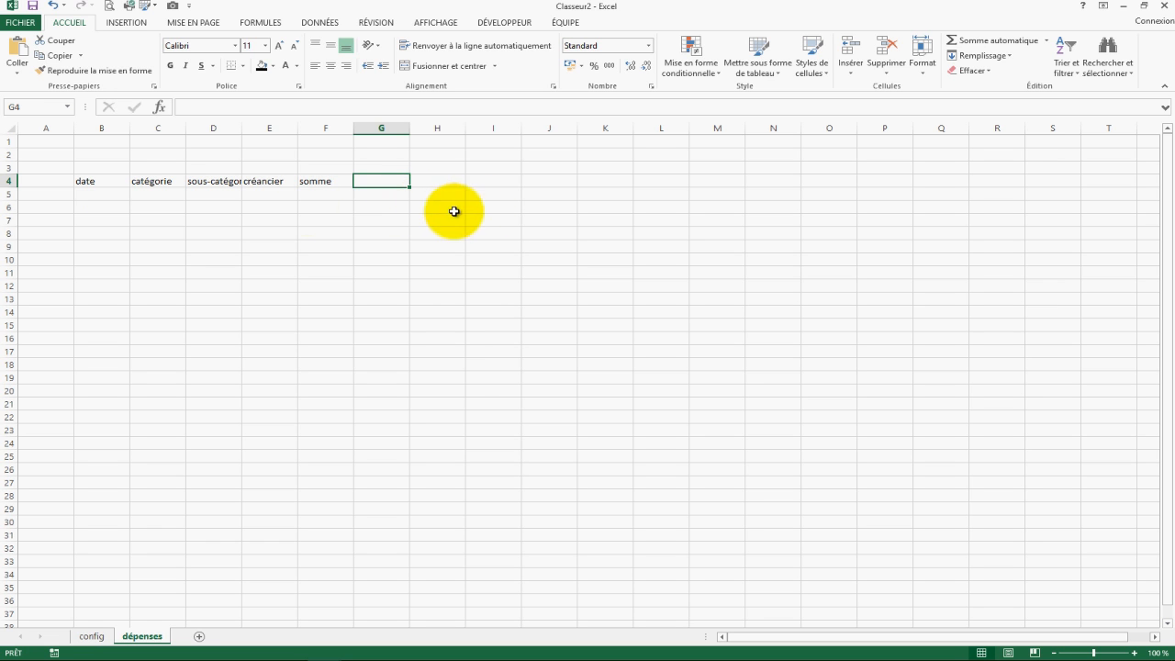
Widen columns B to F equally so that every header fits in its cell
{"action": "left_click_drag", "start_coordinate": [116, 180], "coordinate": [328, 180]}
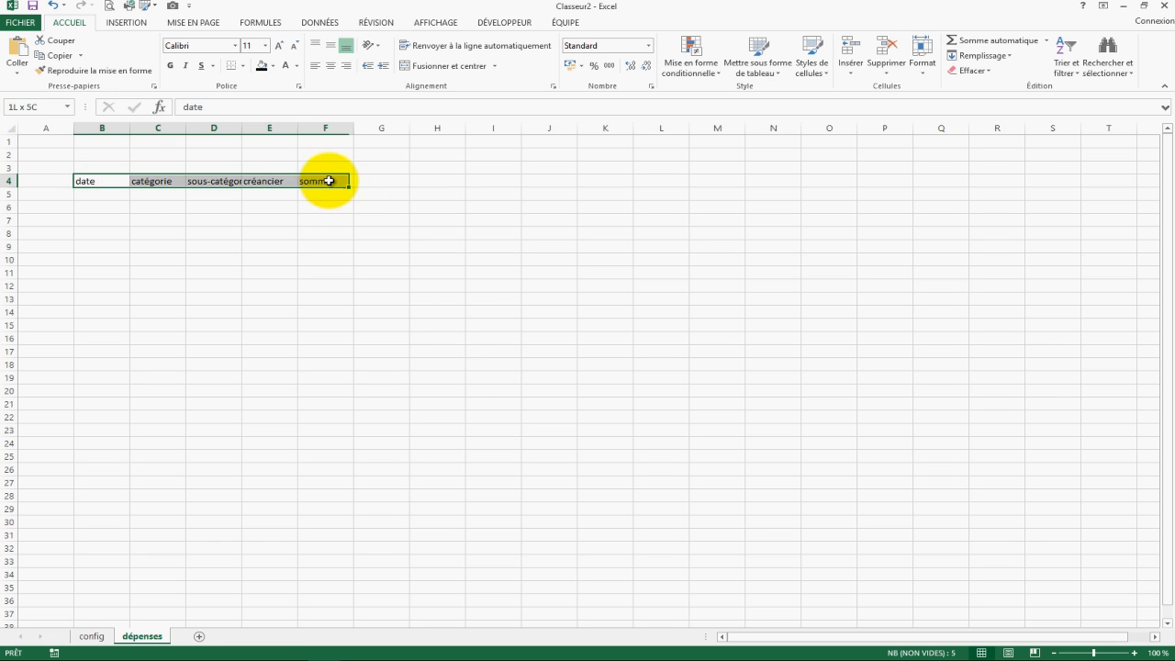
{"action": "left_click_drag", "start_coordinate": [129, 127], "coordinate": [409, 127]}
{"action": "left_click", "coordinate": [52, 8]}
{"action": "left_click", "coordinate": [52, 7]}
{"action": "left_click", "coordinate": [882, 301]}
Enter the date 05/05/2016 in B5 under the date header
{"action": "left_click", "coordinate": [195, 195]}
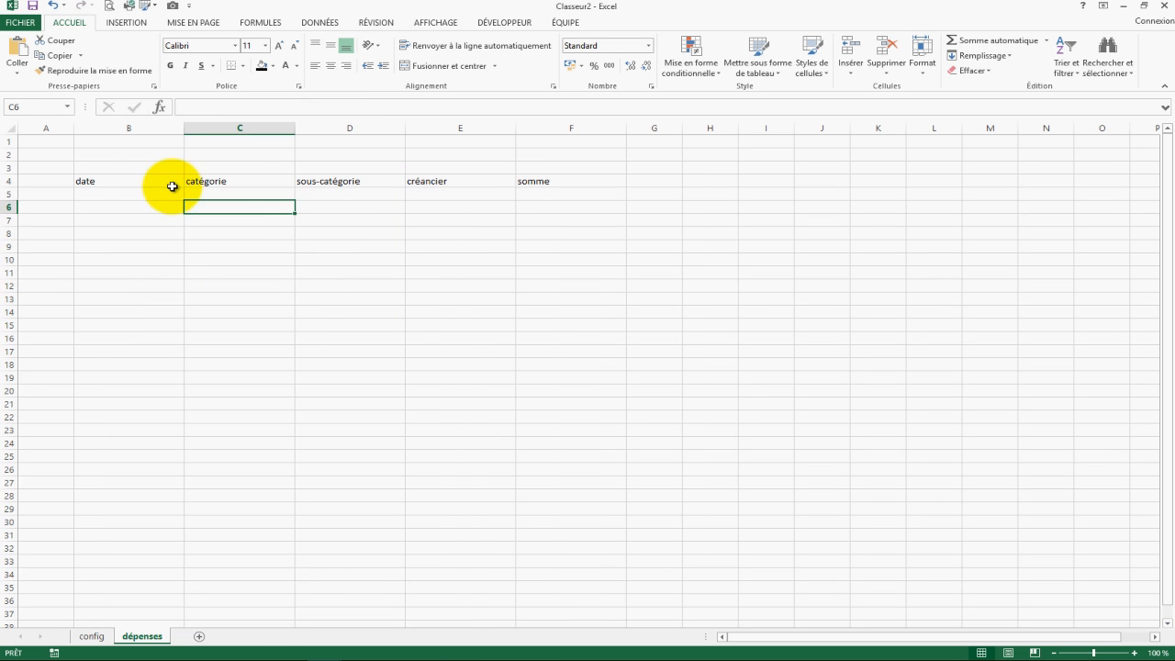
{"action": "left_click", "coordinate": [126, 193]}
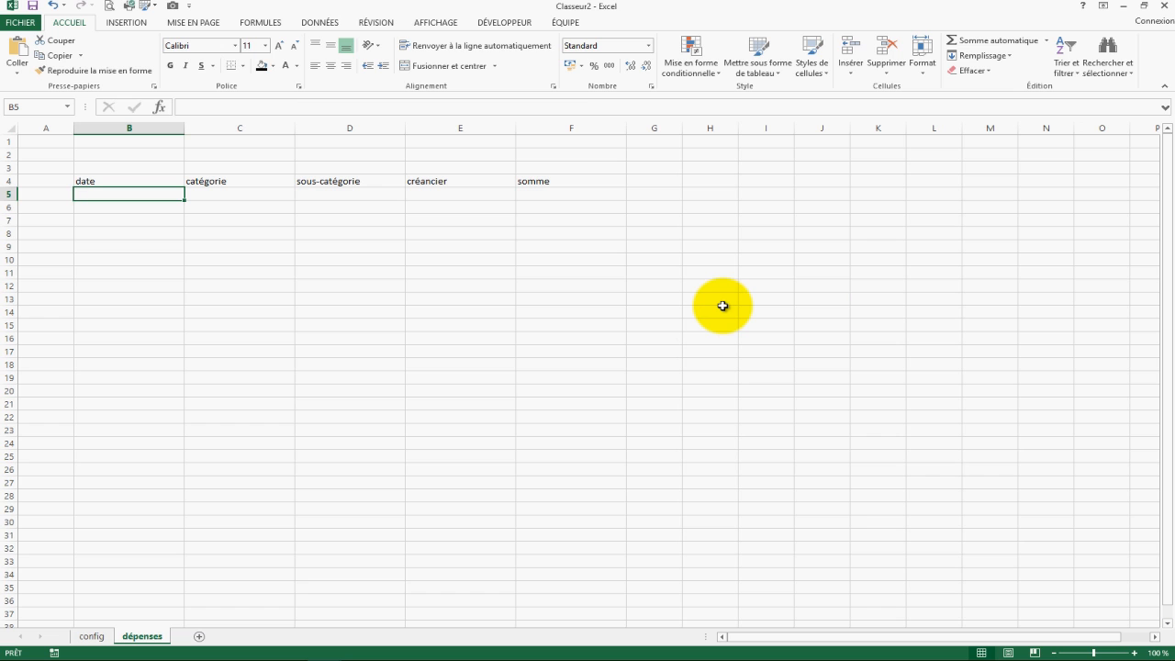
{"action": "type", "text": "5/05/2016"}
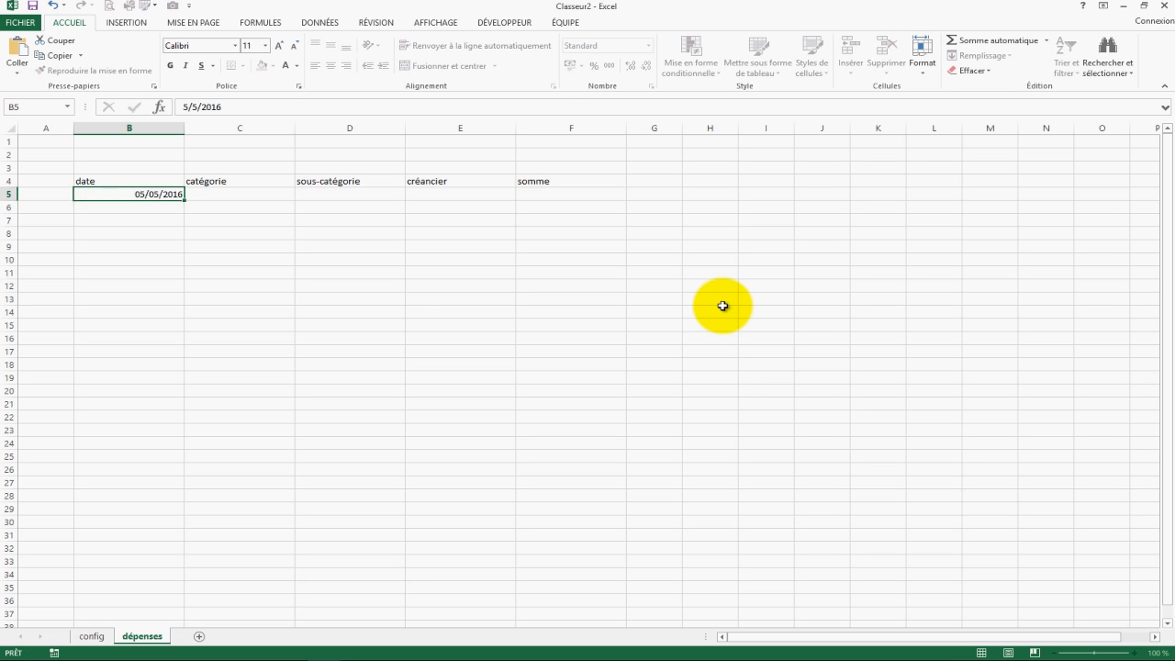
Restrict cell C5 under catégorie to a validation list with the source =catégorie
{"action": "key", "text": "Tab"}
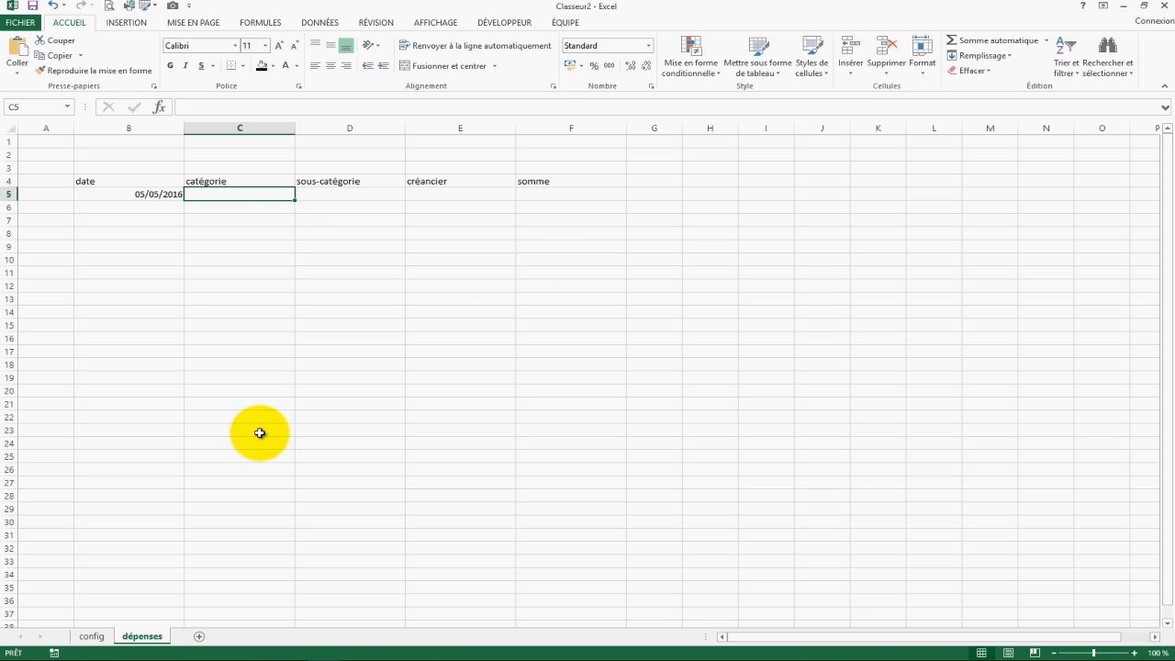
{"action": "left_click", "coordinate": [91, 636]}
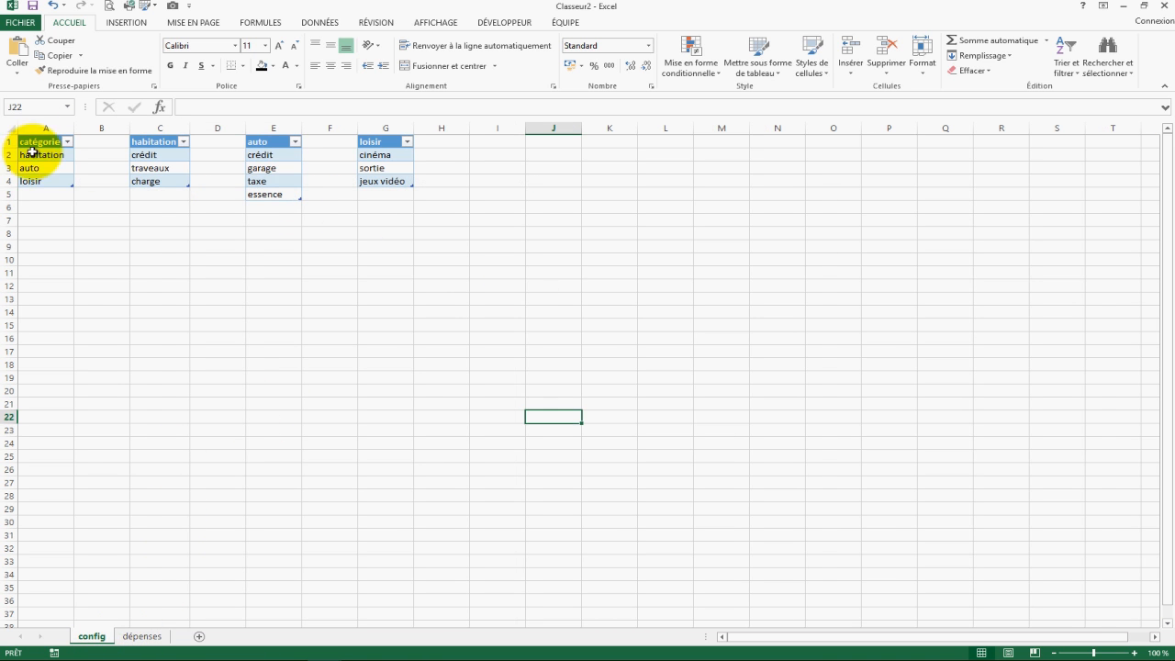
{"action": "left_click", "coordinate": [155, 640]}
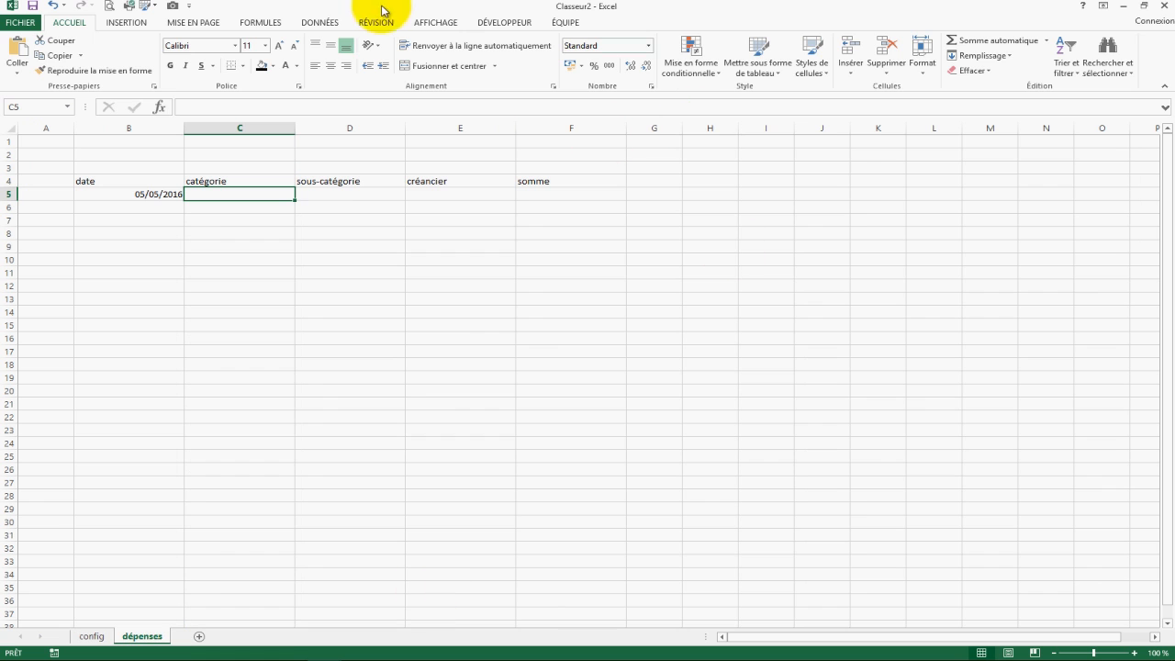
{"action": "left_click", "coordinate": [322, 22]}
{"action": "left_click", "coordinate": [633, 51]}
{"action": "left_click", "coordinate": [849, 275]}
{"action": "left_click", "coordinate": [794, 309]}
{"action": "left_click", "coordinate": [800, 328]}
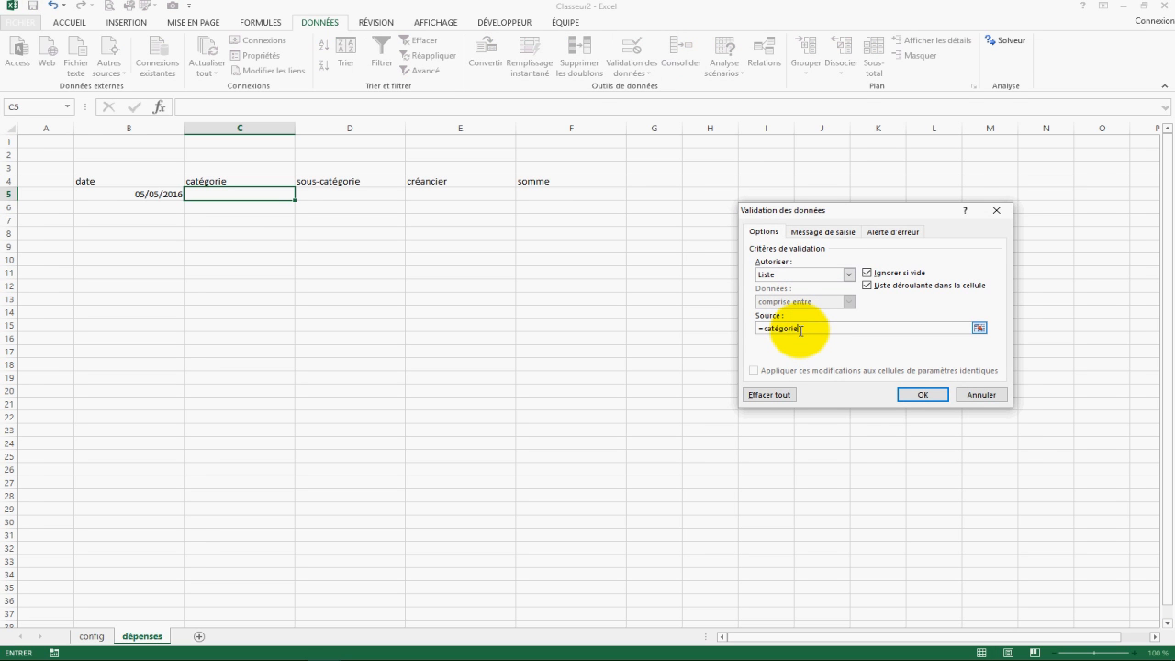
{"action": "type", "text": "=catégorie"}
{"action": "key", "text": "Return"}
Check the choices offered by the category list in C5 against the catégorie table on the config sheet
{"action": "left_click", "coordinate": [174, 244]}
{"action": "left_click", "coordinate": [277, 194]}
{"action": "left_click", "coordinate": [301, 195]}
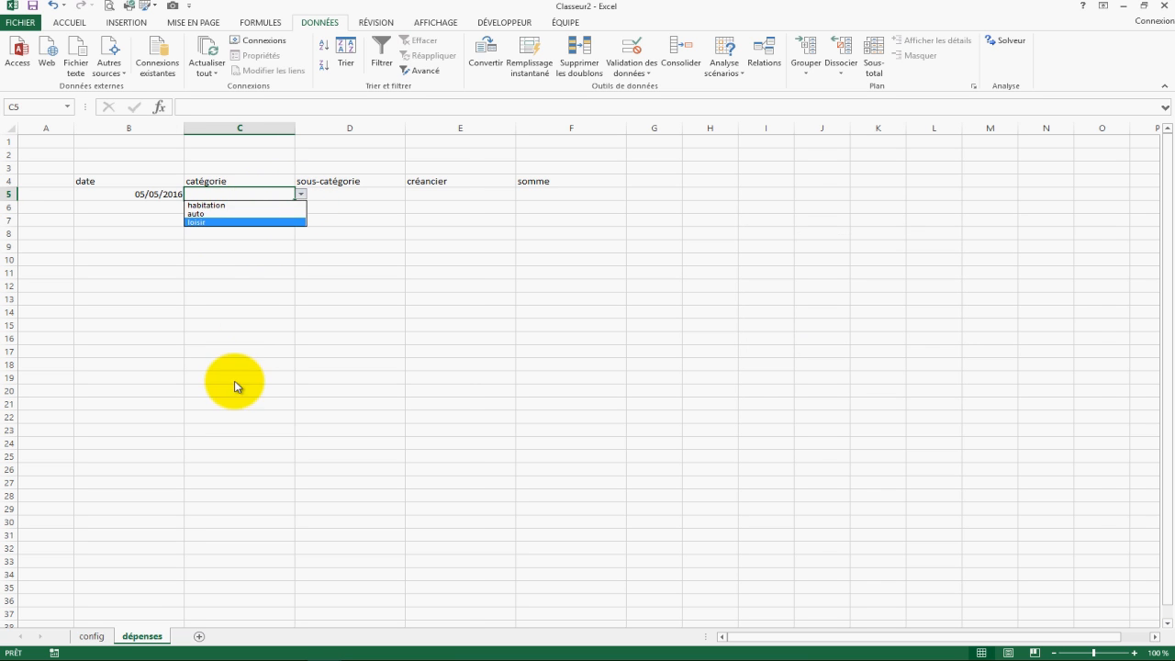
{"action": "left_click", "coordinate": [92, 637]}
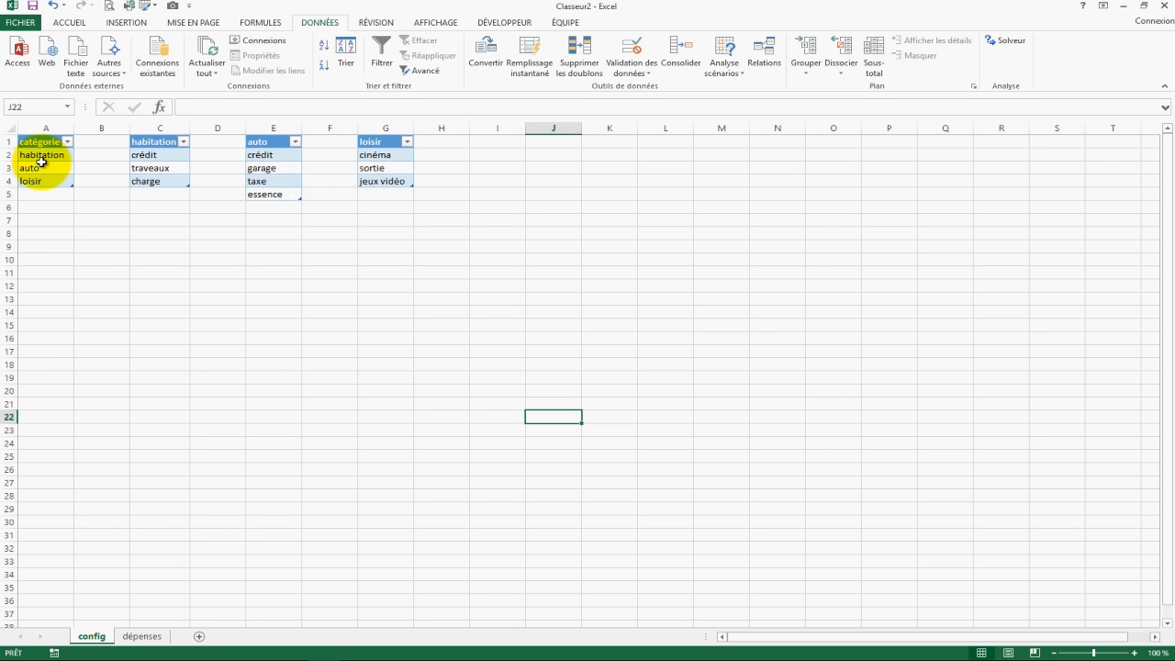
{"action": "left_click", "coordinate": [142, 636]}
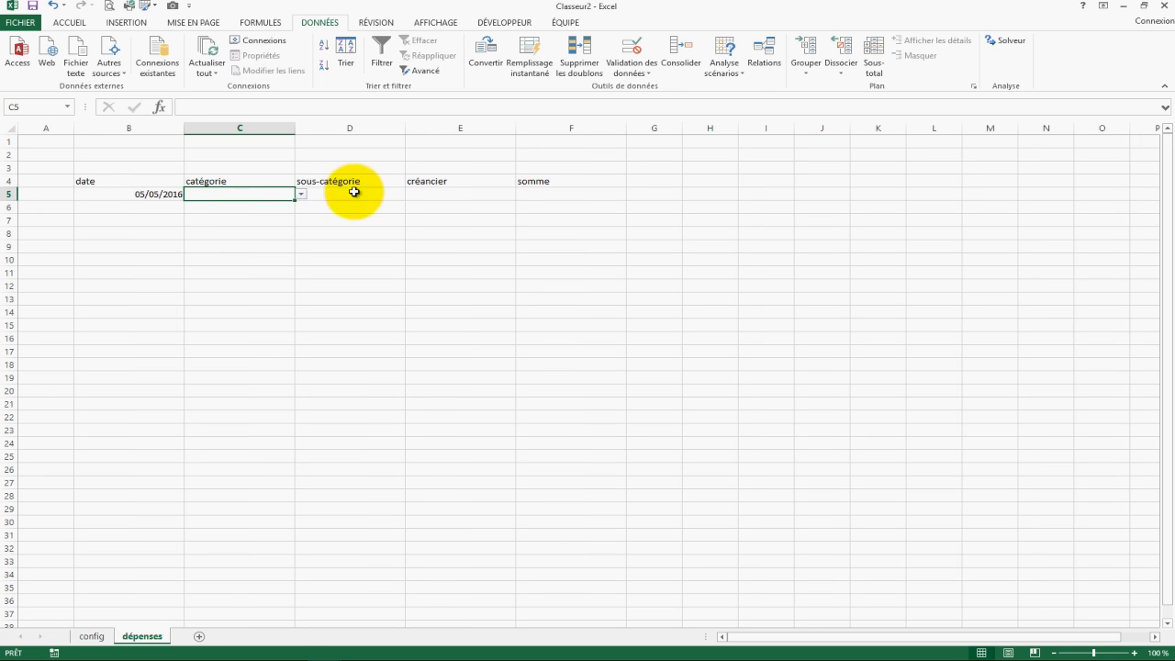
{"action": "left_click", "coordinate": [300, 196]}
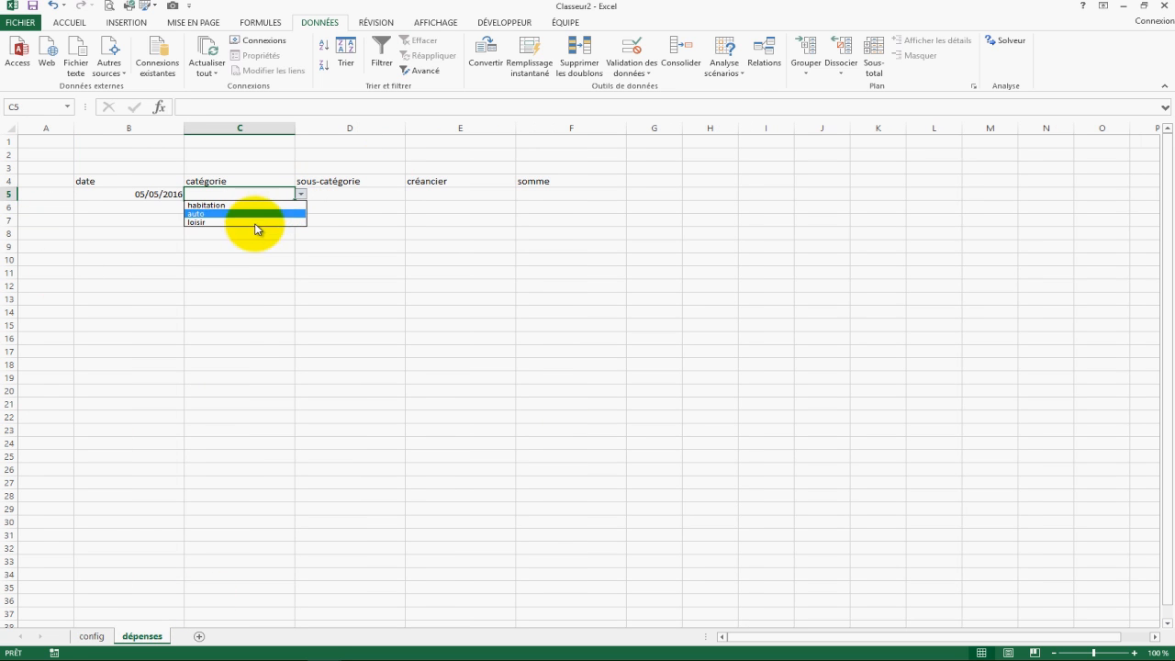
Add the entry test under loisir in the config sheet's catégorie table and check the category list in C5 of dépenses
{"action": "left_click", "coordinate": [91, 637]}
{"action": "left_click", "coordinate": [92, 636]}
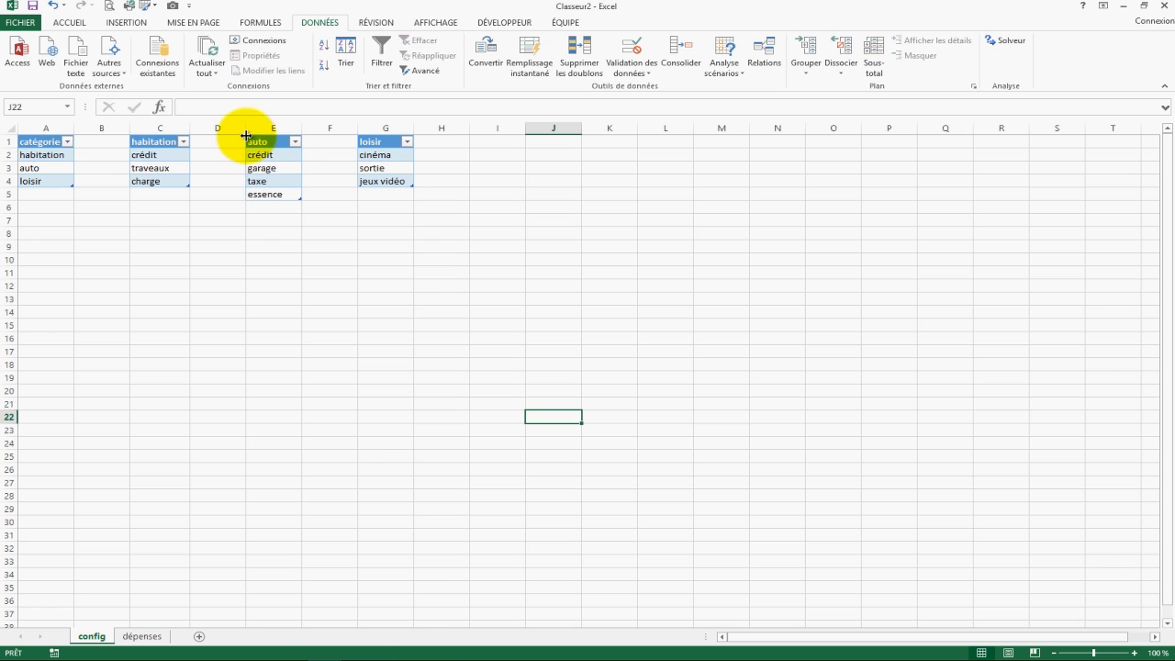
{"action": "left_click", "coordinate": [42, 181]}
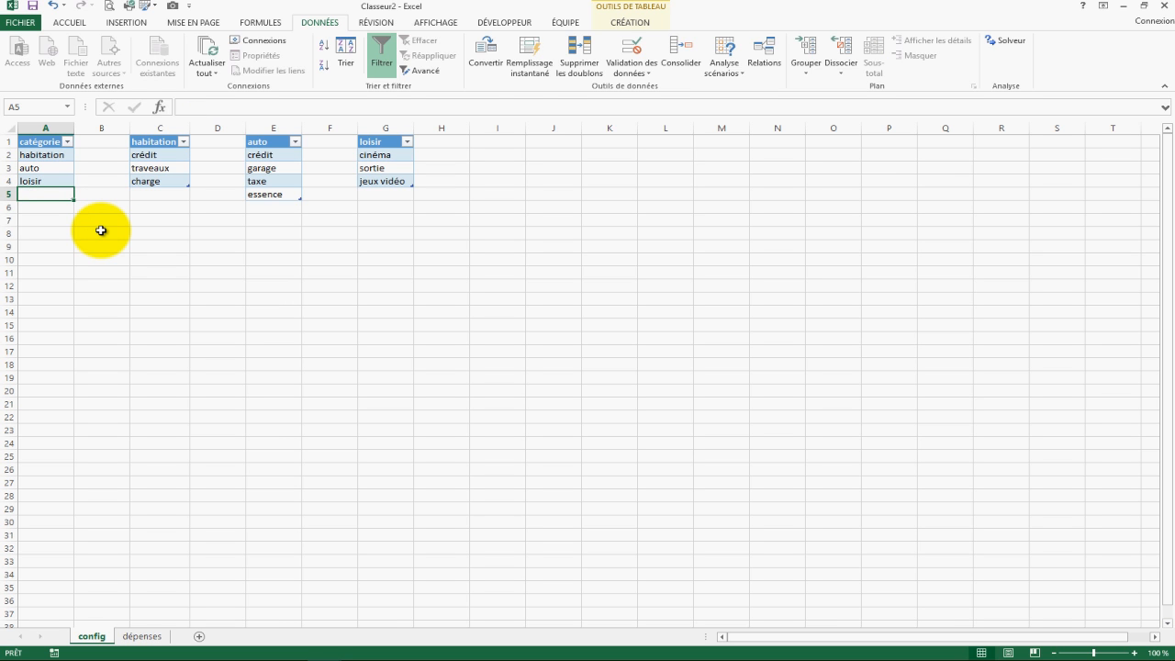
{"action": "type", "text": "test"}
{"action": "key", "text": "Return"}
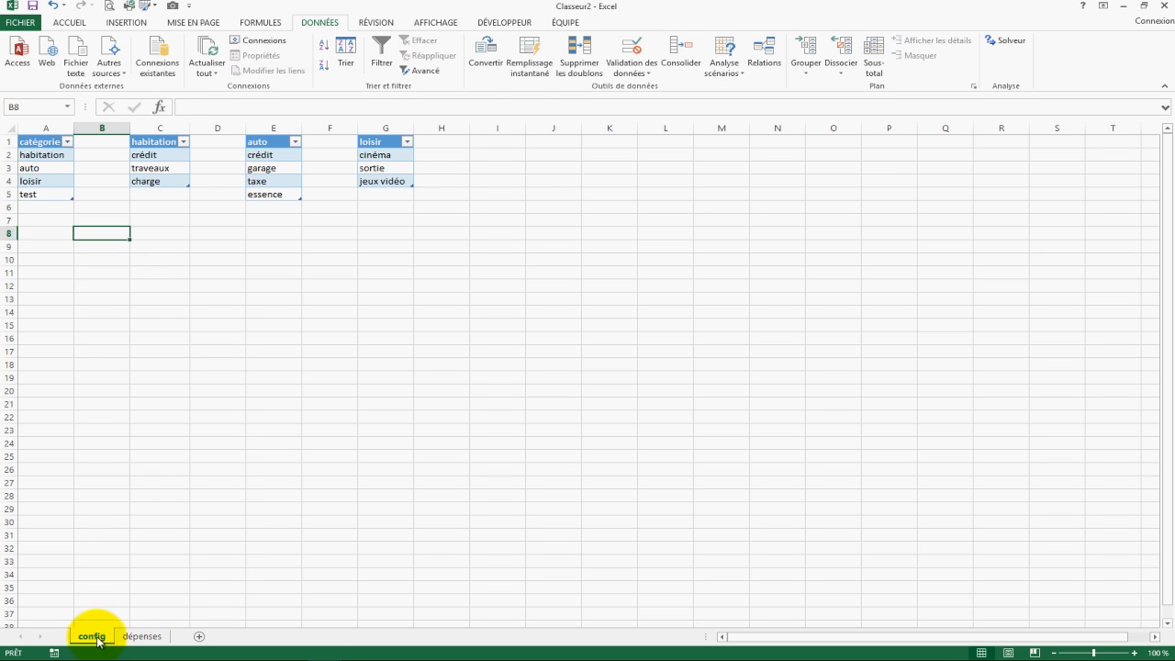
{"action": "left_click", "coordinate": [136, 637]}
{"action": "left_click", "coordinate": [300, 194]}
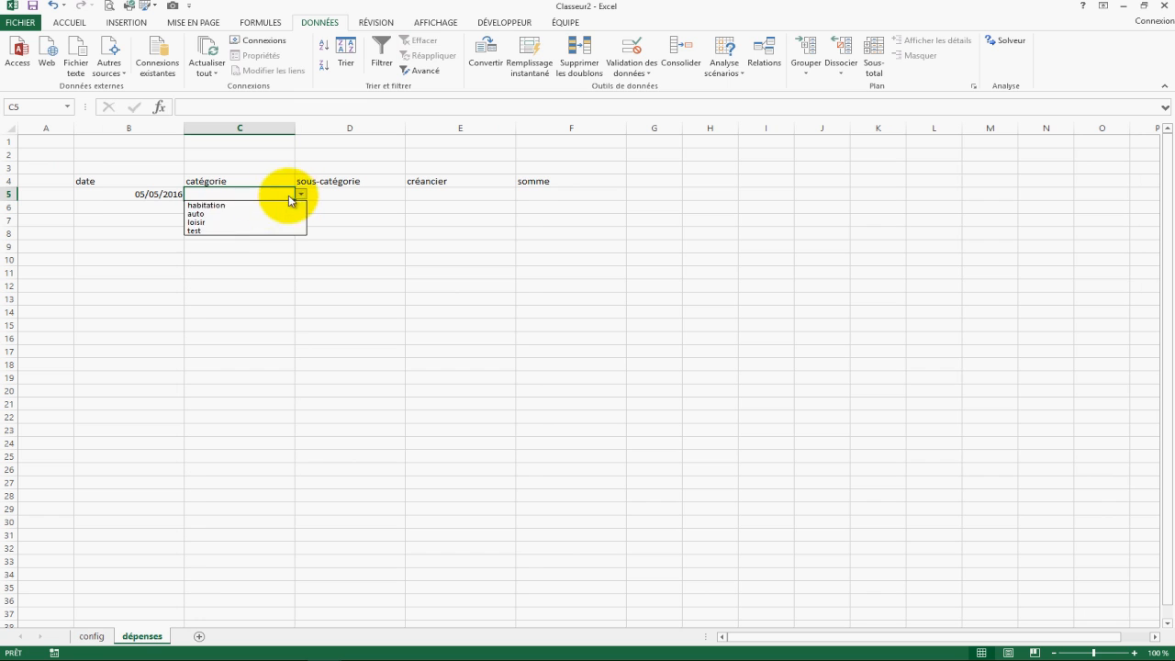
Delete the table row containing test from the catégorie table on the config sheet
{"action": "left_click", "coordinate": [89, 634]}
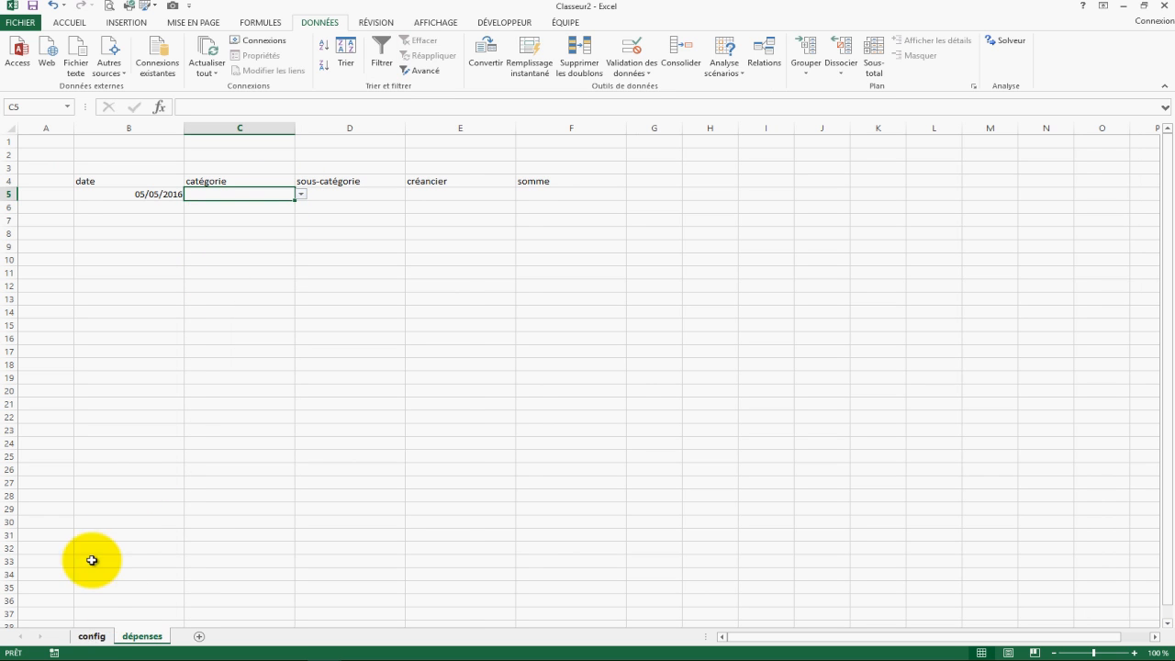
{"action": "left_click", "coordinate": [88, 636]}
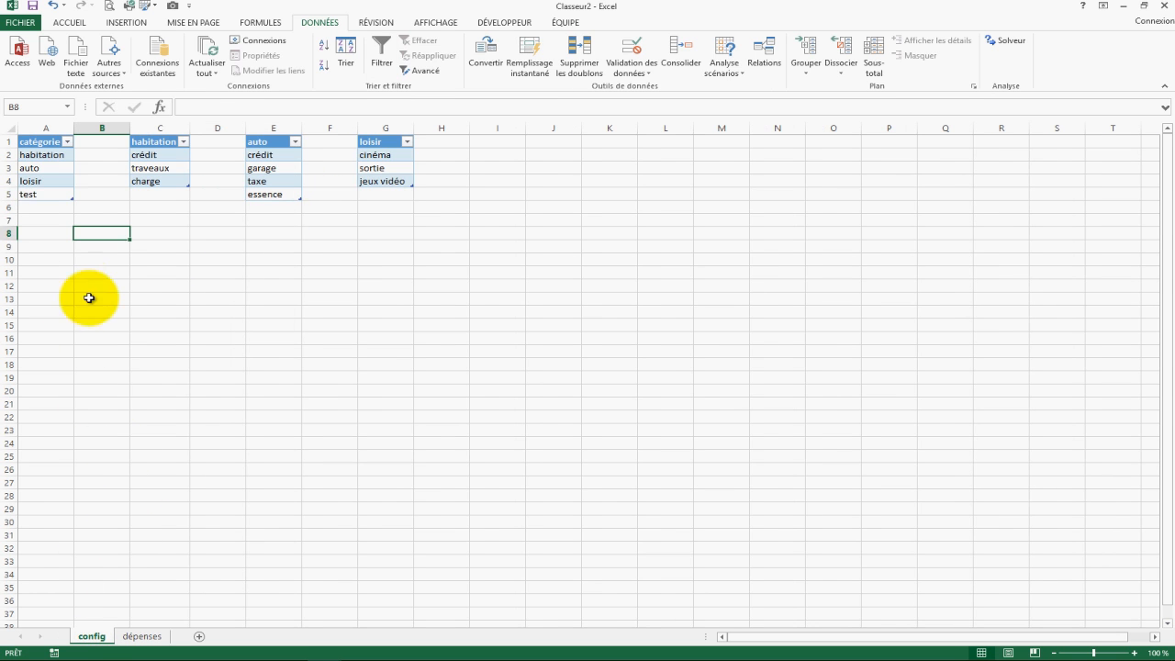
{"action": "left_click", "coordinate": [37, 194]}
{"action": "right_click", "coordinate": [37, 194]}
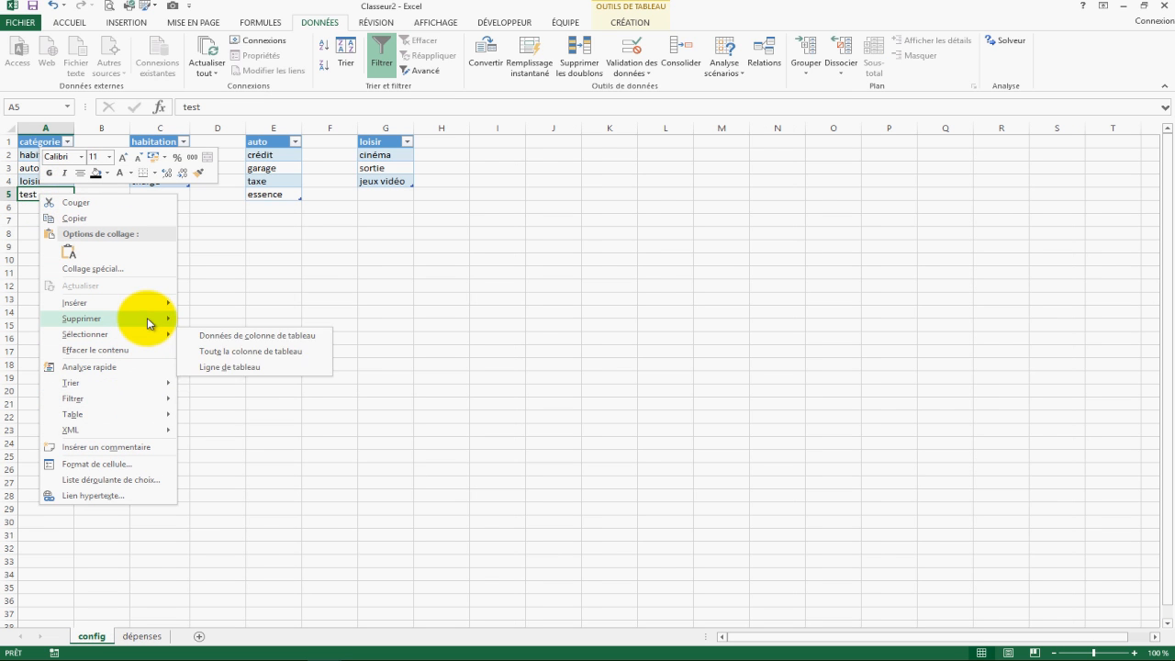
{"action": "mouse_move", "coordinate": [147, 318]}
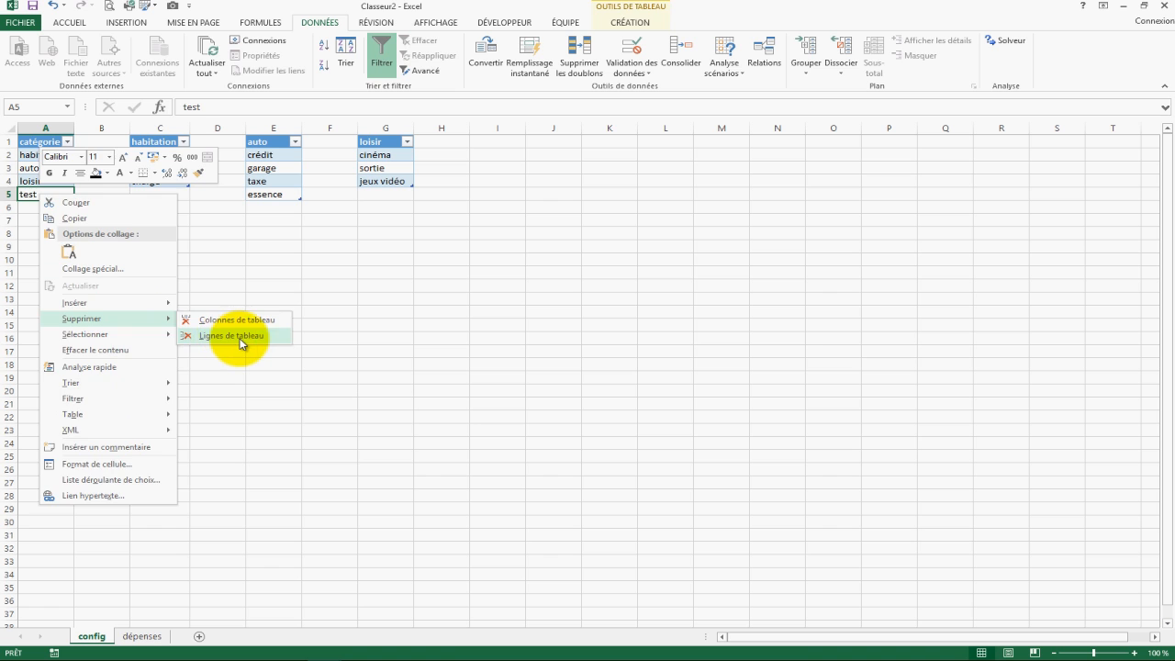
{"action": "left_click", "coordinate": [240, 339]}
{"action": "left_click", "coordinate": [238, 337]}
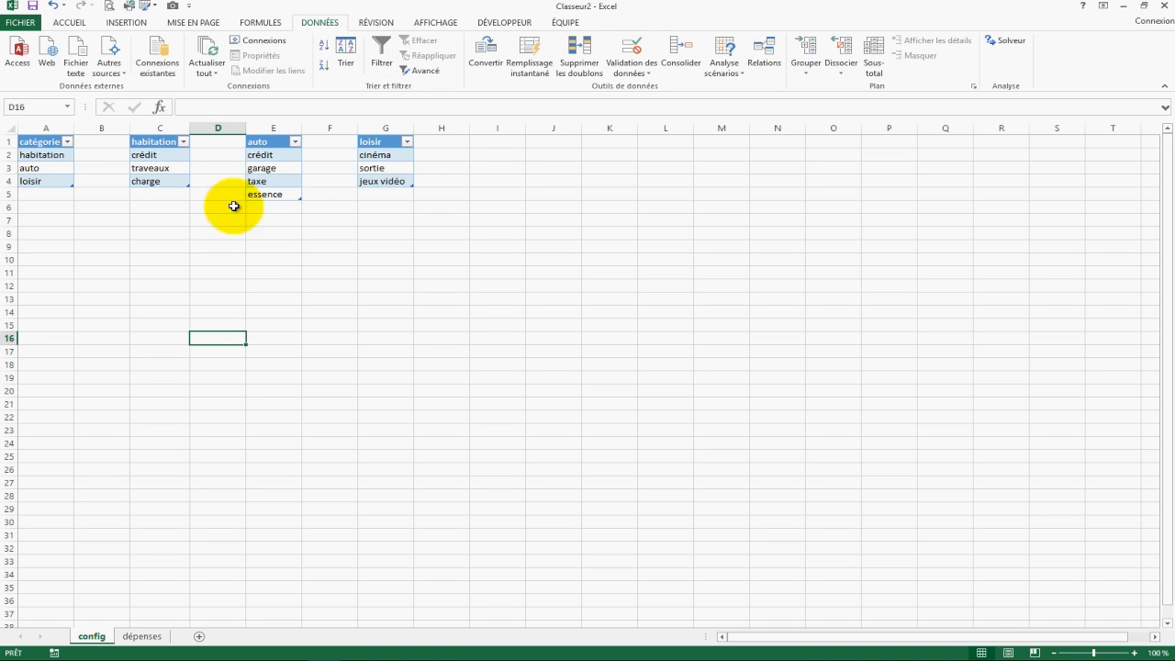
{"action": "right_click", "coordinate": [9, 197]}
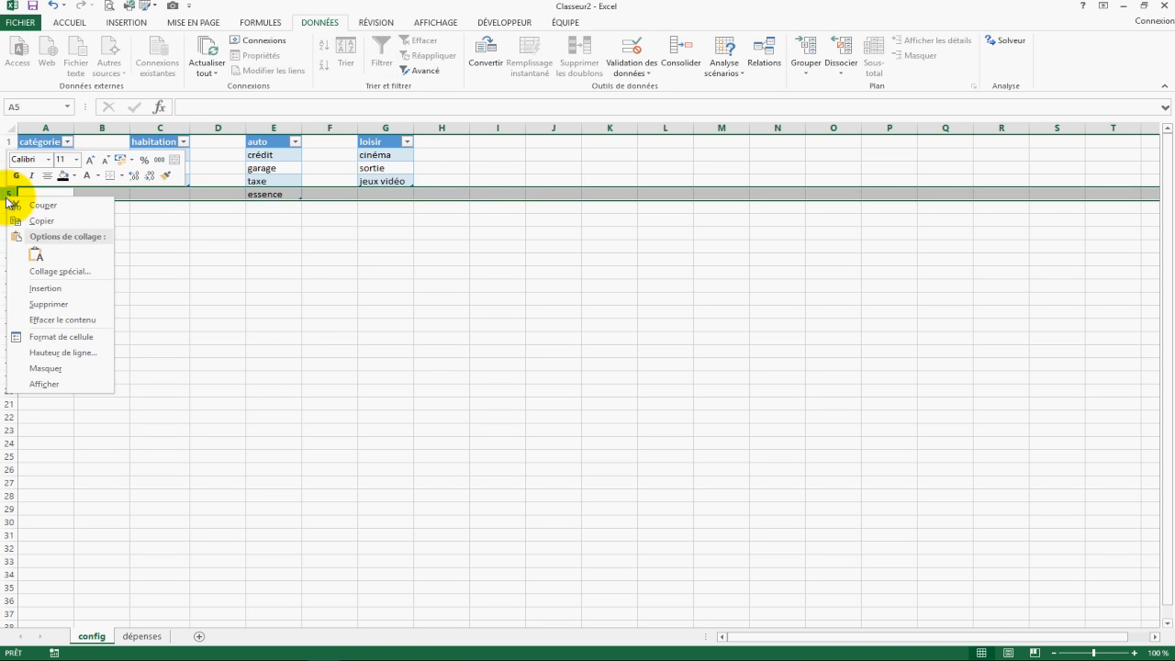
{"action": "left_click", "coordinate": [302, 320]}
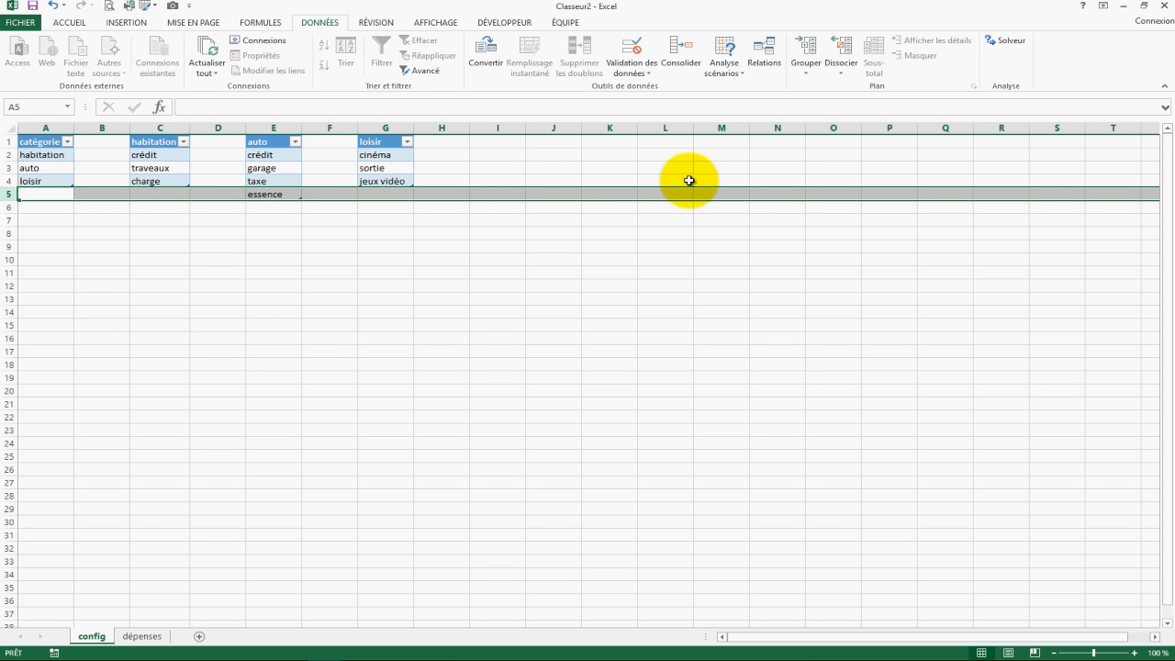
{"action": "left_click", "coordinate": [184, 232]}
{"action": "left_click", "coordinate": [196, 287]}
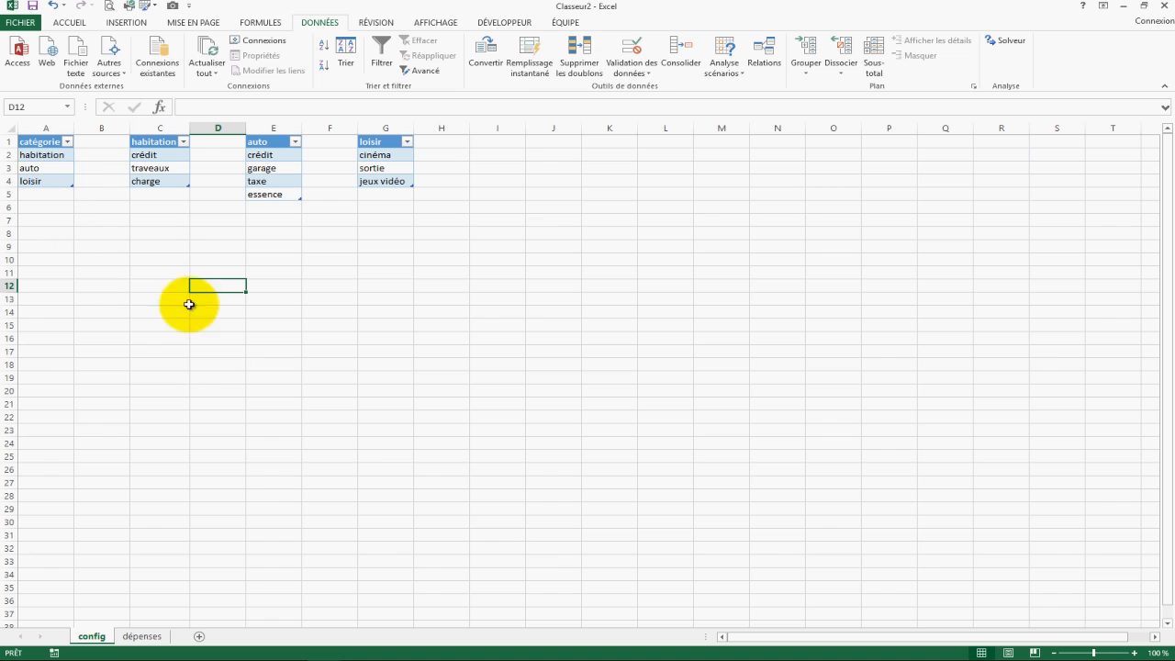
Change the category auto in A3 of config to autos and check the category list in C5 of dépenses
{"action": "left_click", "coordinate": [50, 169]}
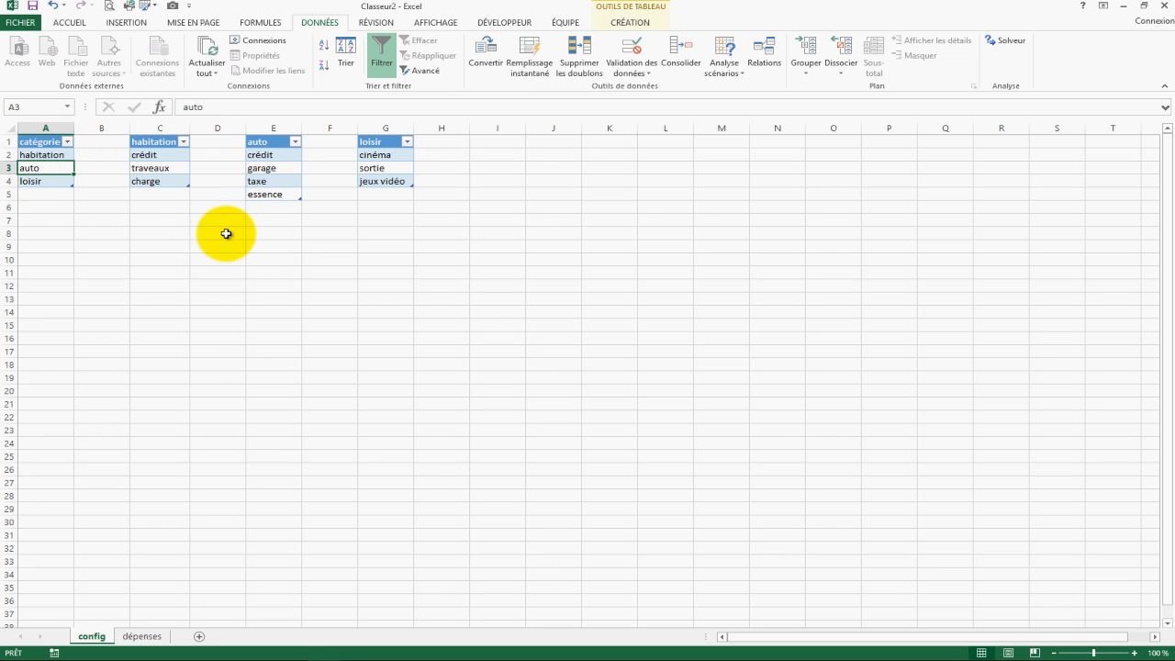
{"action": "type", "text": "aut"}
{"action": "key", "text": "Down"}
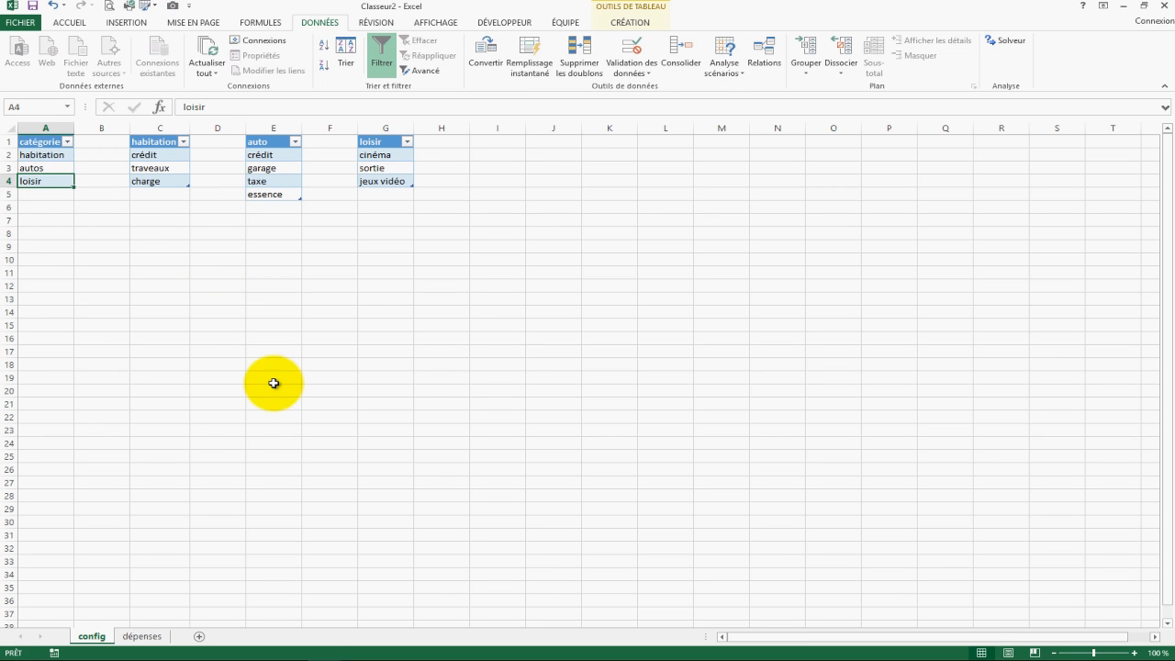
{"action": "left_click", "coordinate": [153, 640]}
{"action": "left_click", "coordinate": [300, 195]}
Change the category in A3 of the config sheet back to auto
{"action": "left_click", "coordinate": [91, 636]}
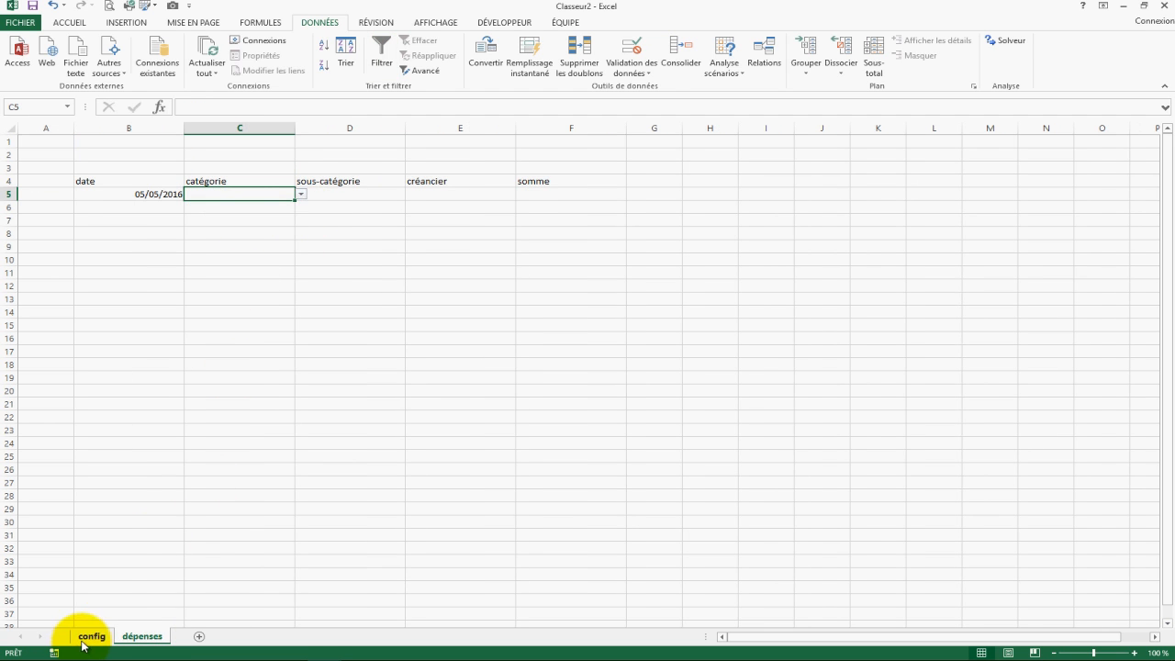
{"action": "left_click", "coordinate": [92, 636]}
{"action": "left_click", "coordinate": [38, 166]}
{"action": "double_click", "coordinate": [45, 168]}
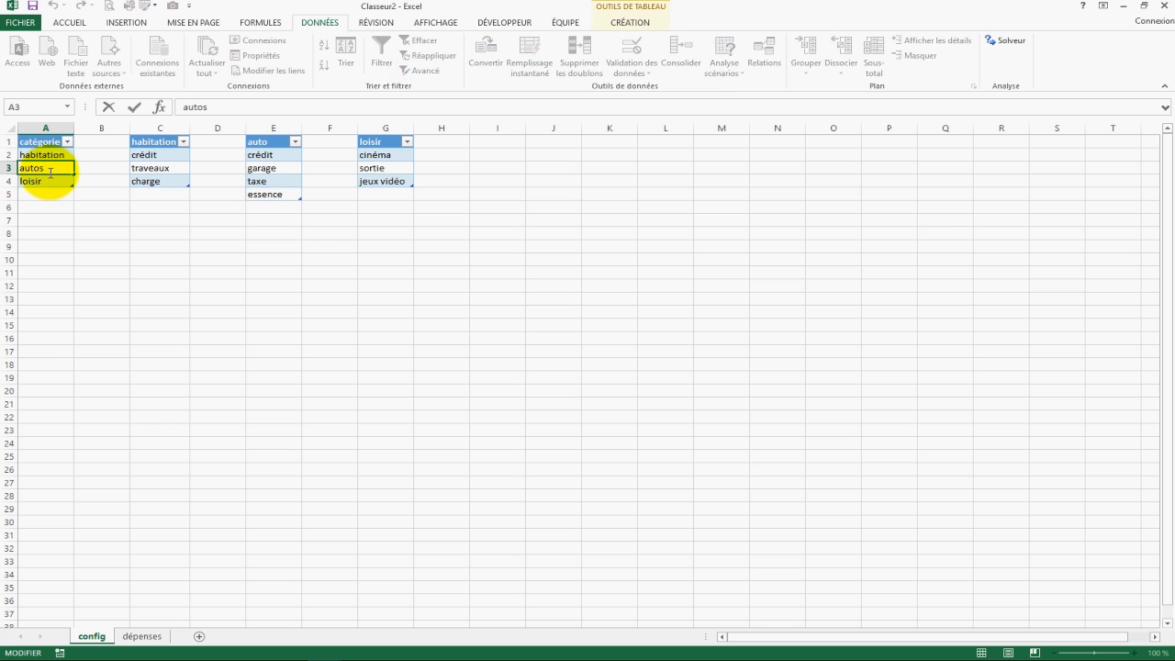
{"action": "key", "text": "BackSpace"}
{"action": "key", "text": "Return"}
{"action": "left_click", "coordinate": [201, 406]}
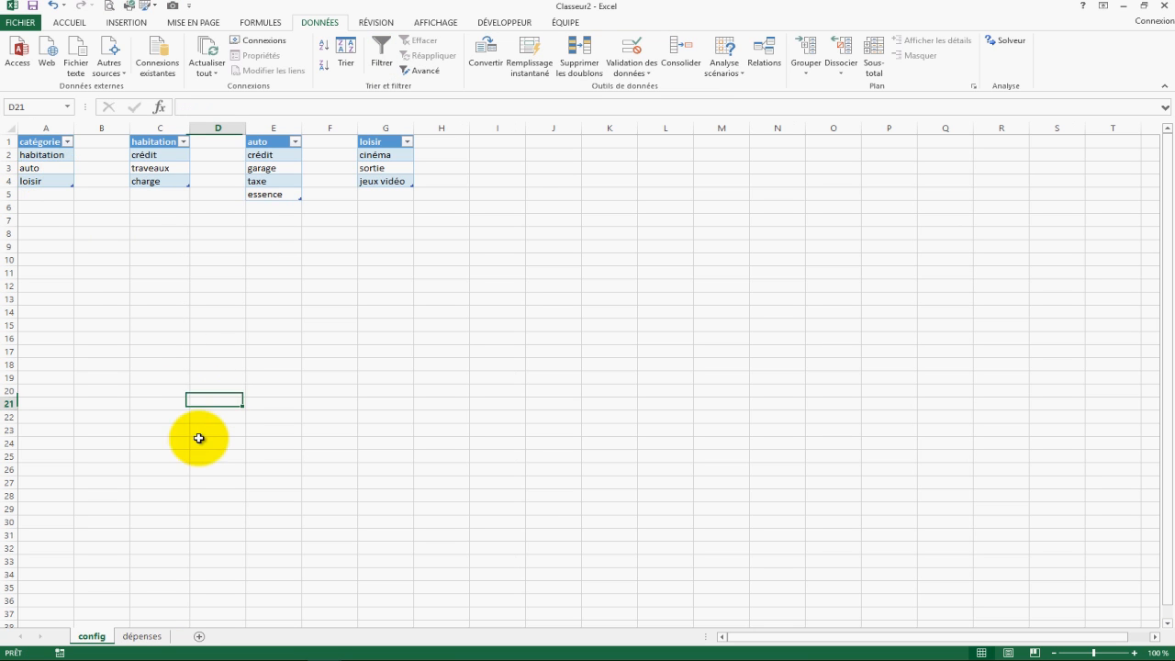
Choose habitation from the category list in C5 of the dépenses sheet
{"action": "left_click", "coordinate": [149, 635]}
{"action": "left_click", "coordinate": [362, 328]}
{"action": "left_click", "coordinate": [238, 196]}
{"action": "left_click", "coordinate": [302, 195]}
{"action": "left_click", "coordinate": [292, 205]}
{"action": "left_click", "coordinate": [353, 217]}
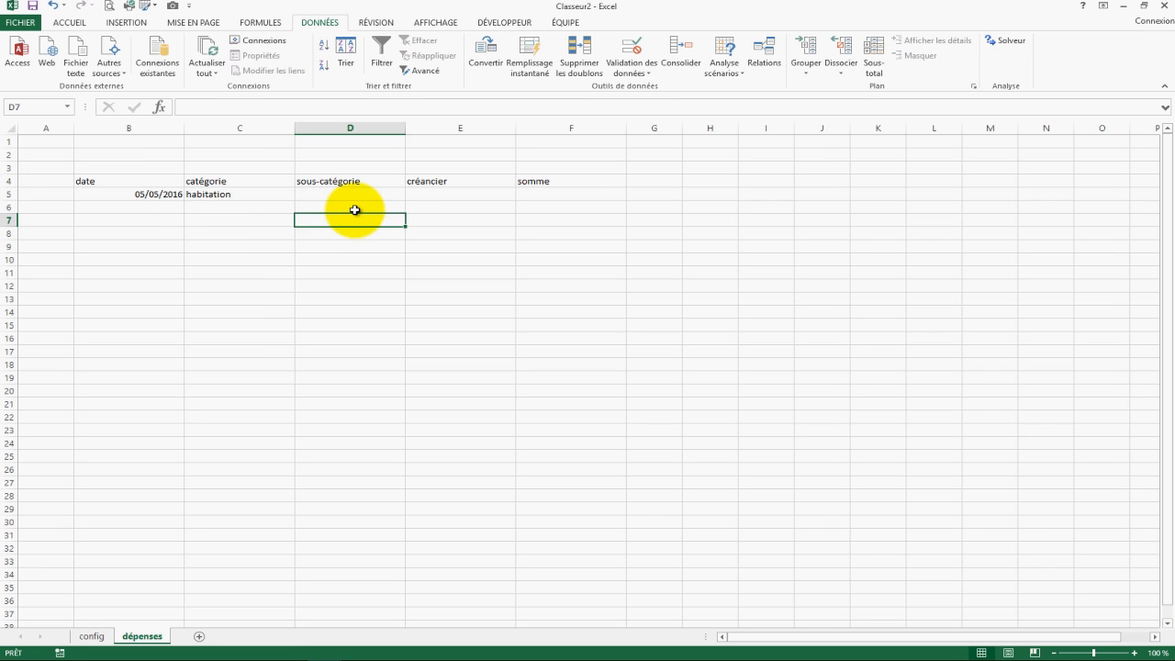
Compare the category chosen in C5 with the habitation and auto subcategory entries on the config sheet
{"action": "left_click", "coordinate": [280, 195]}
{"action": "left_click", "coordinate": [358, 205]}
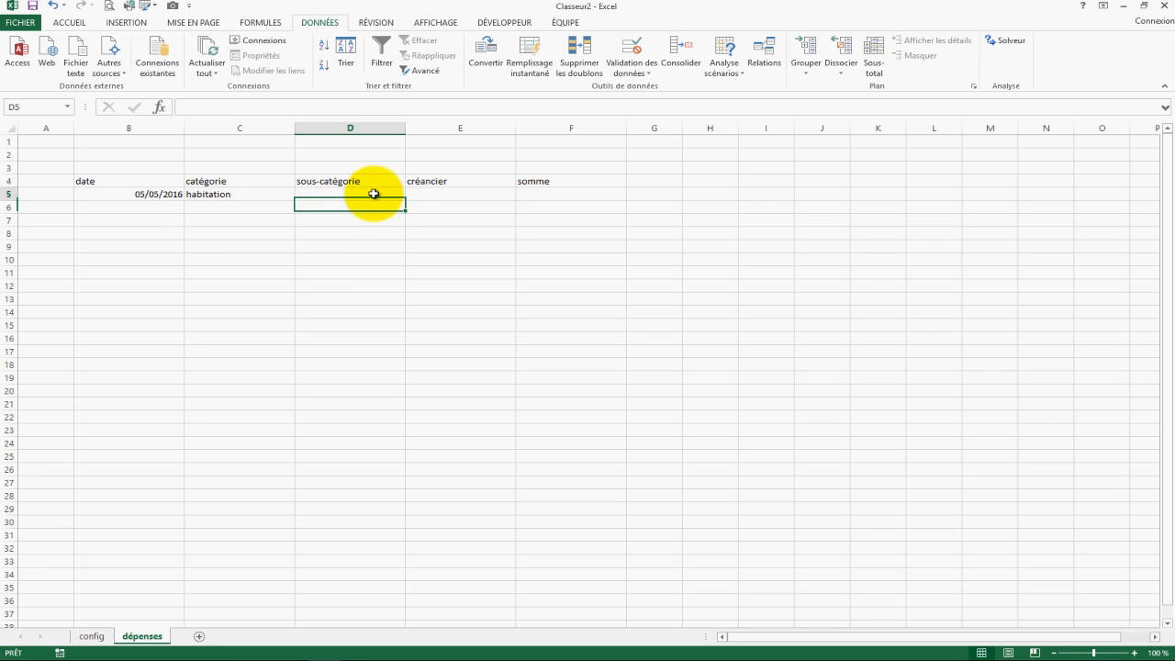
{"action": "left_click", "coordinate": [377, 195]}
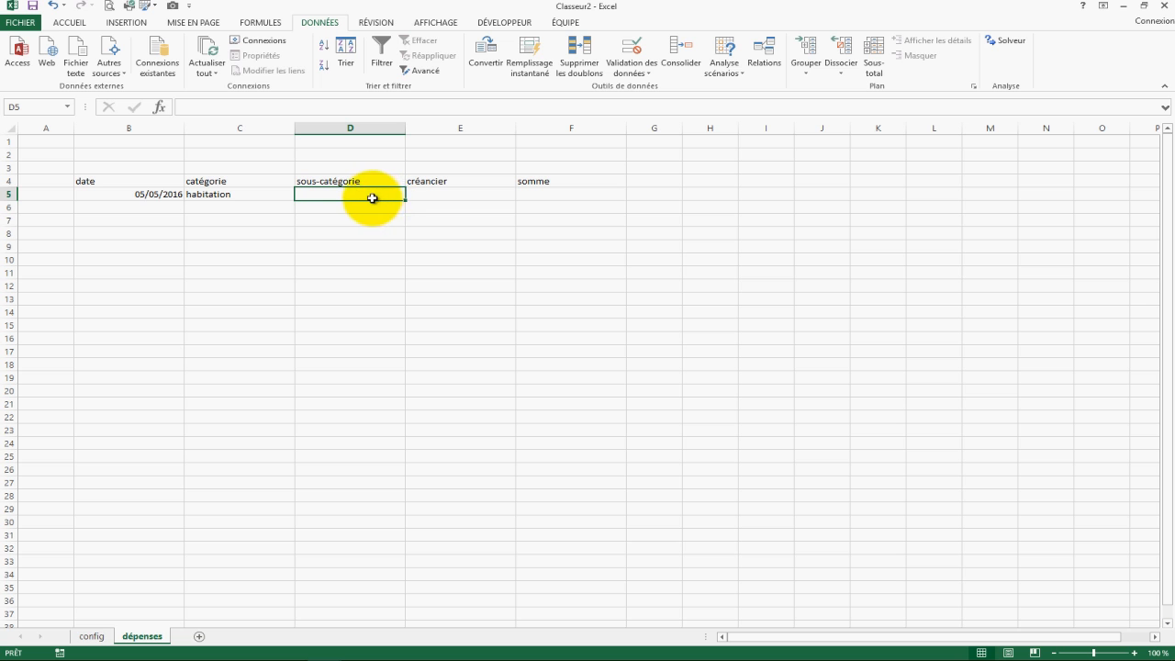
{"action": "left_click", "coordinate": [217, 196]}
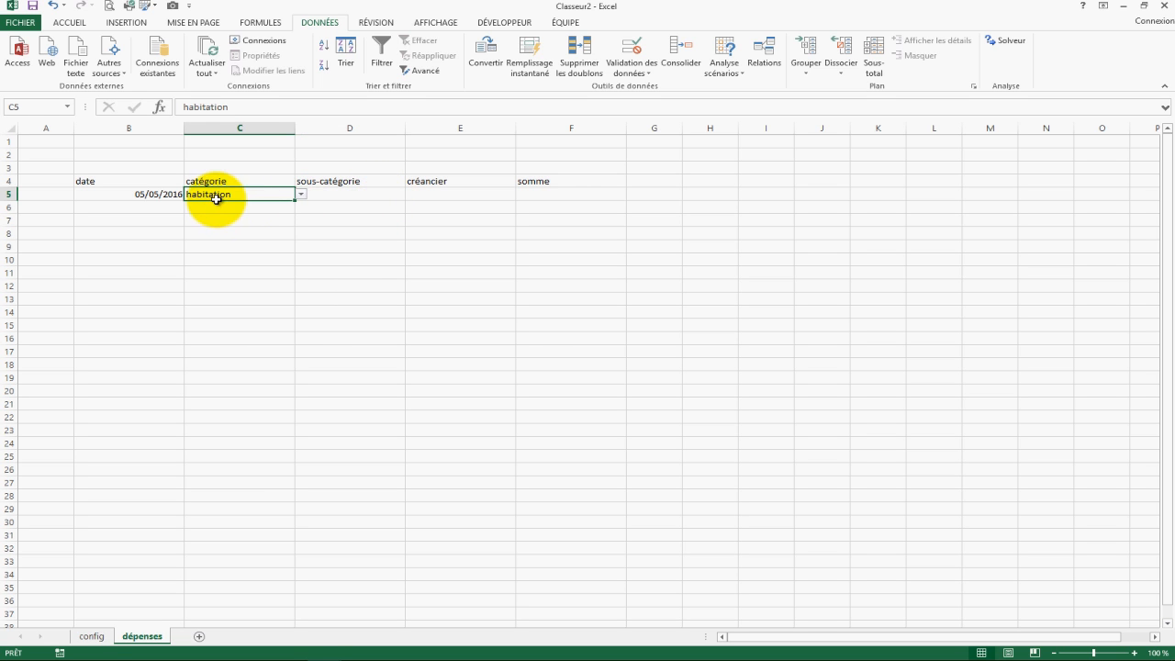
{"action": "left_click", "coordinate": [91, 636]}
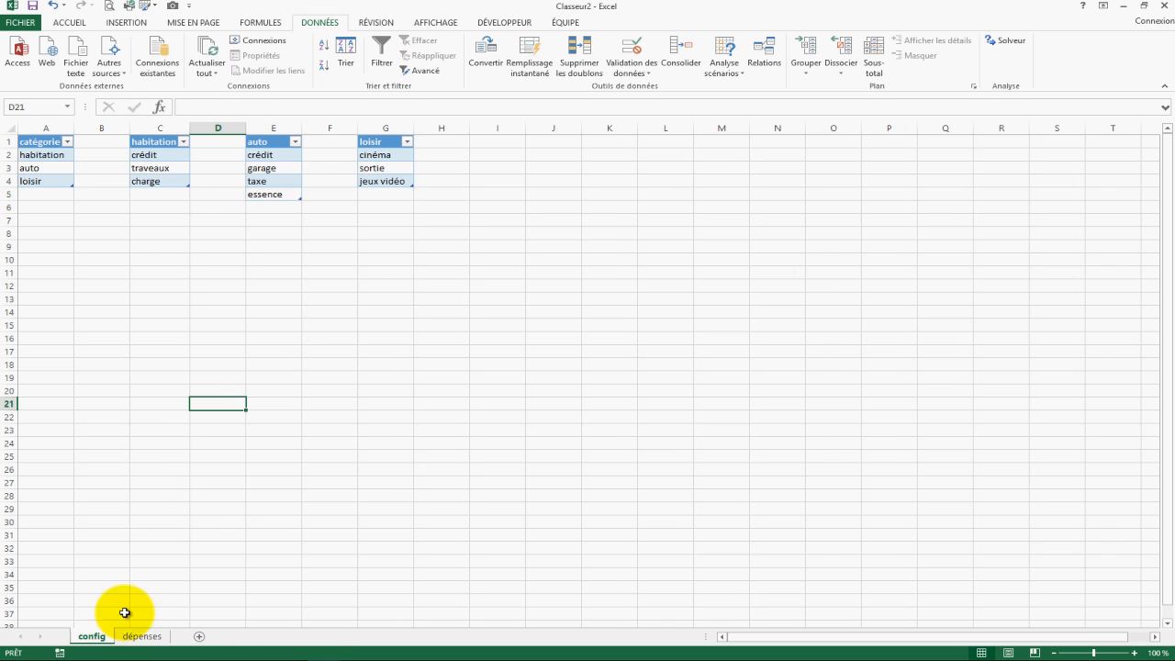
{"action": "left_click_drag", "start_coordinate": [145, 156], "coordinate": [154, 182]}
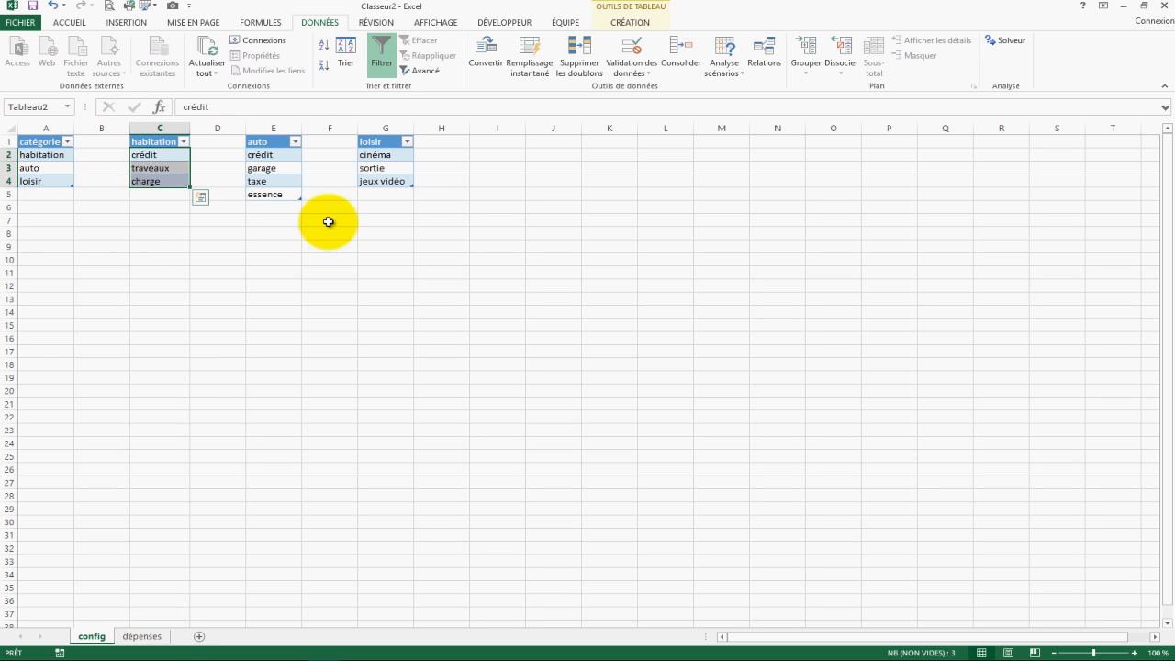
{"action": "left_click_drag", "start_coordinate": [270, 156], "coordinate": [266, 194]}
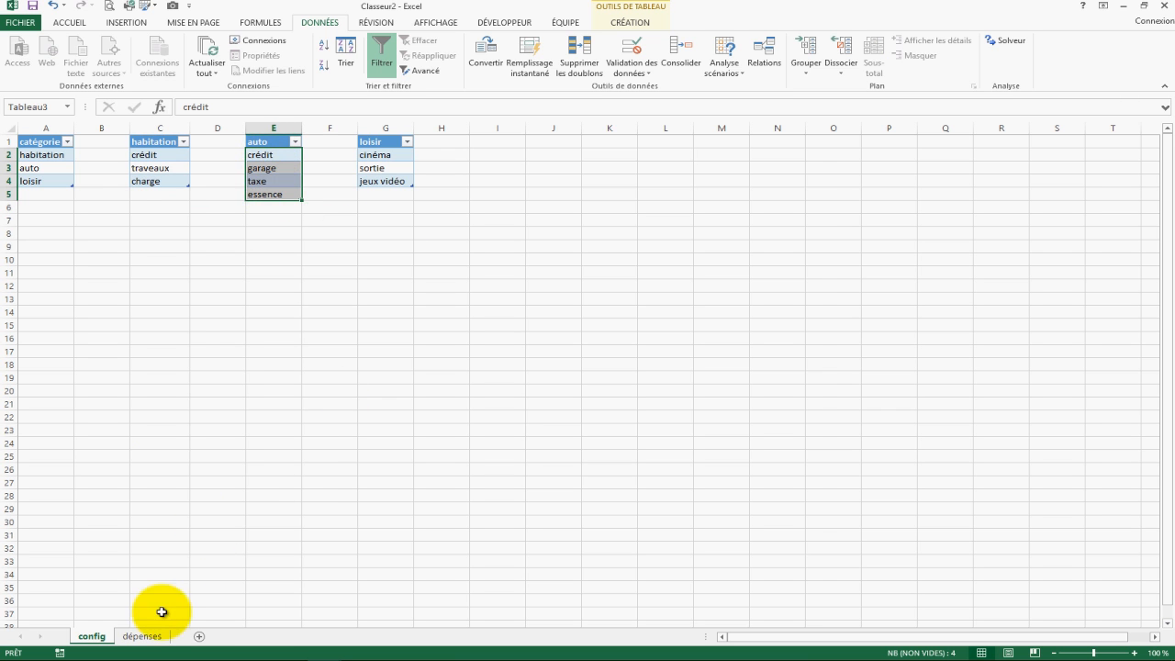
Restrict the subcategory cell D5 on the dépenses sheet to a drop-down list with the source =indirect(c5)
{"action": "left_click", "coordinate": [144, 636]}
{"action": "left_click", "coordinate": [343, 195]}
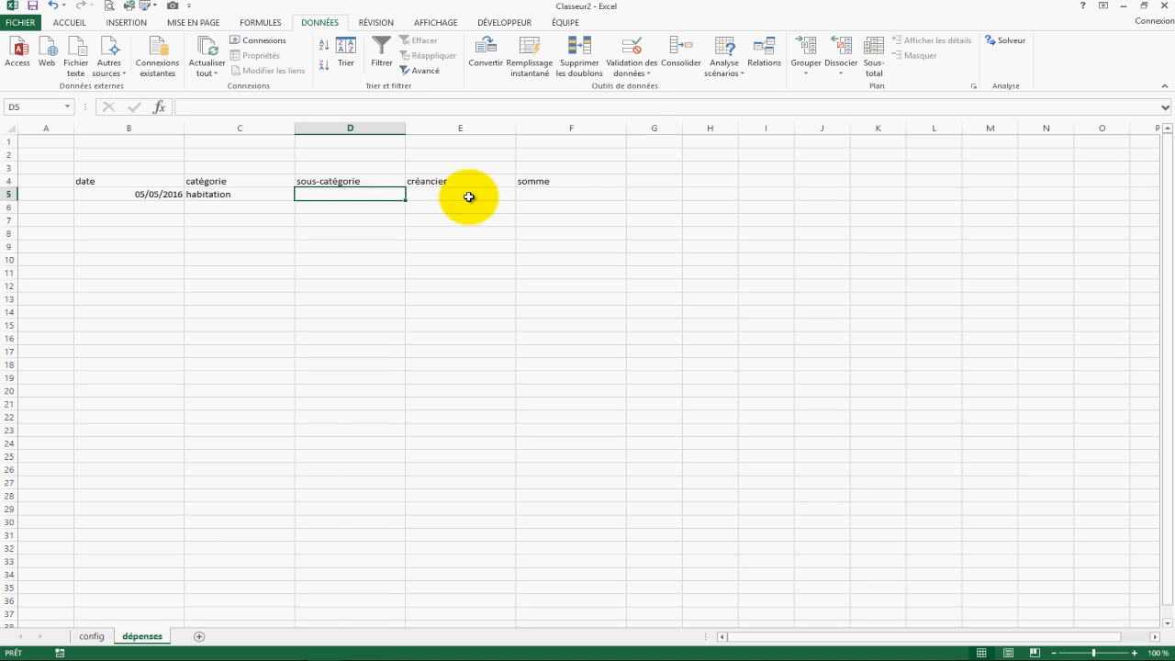
{"action": "left_click", "coordinate": [639, 52]}
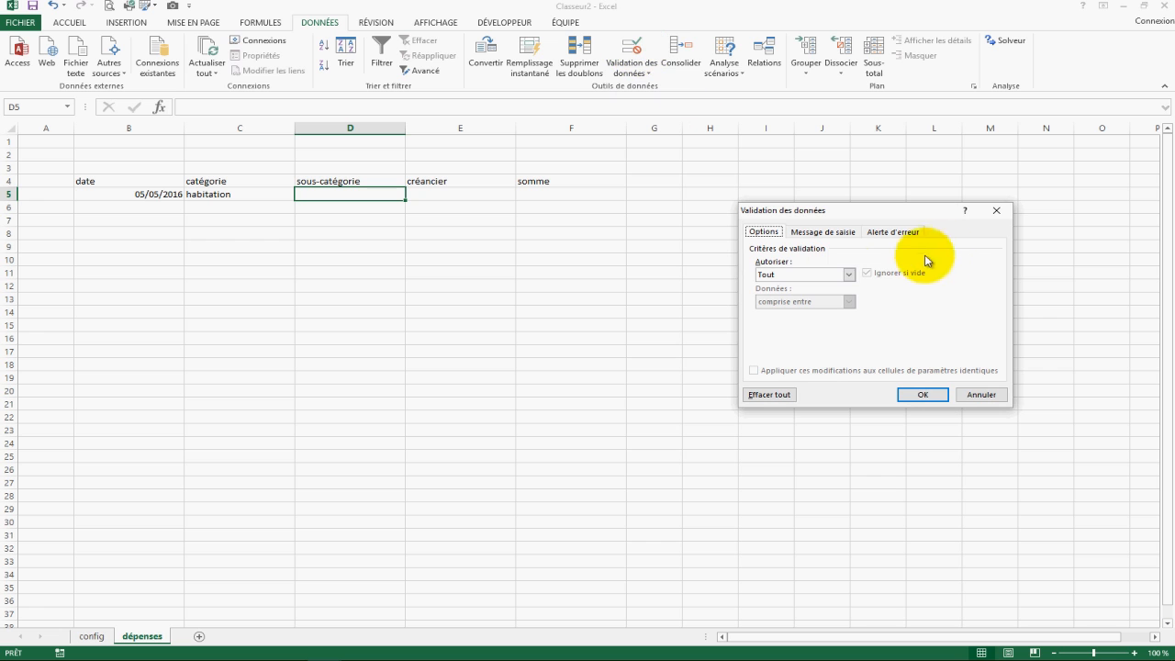
{"action": "left_click", "coordinate": [848, 275]}
{"action": "left_click", "coordinate": [796, 319]}
{"action": "left_click", "coordinate": [782, 328]}
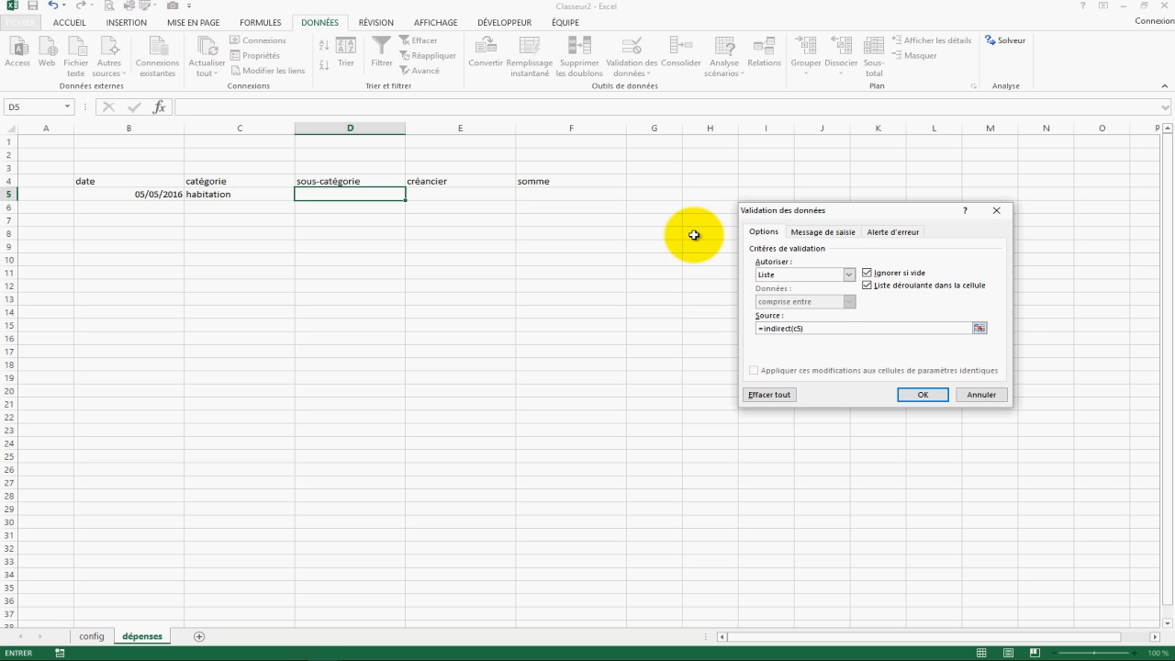
{"action": "key", "text": "Return"}
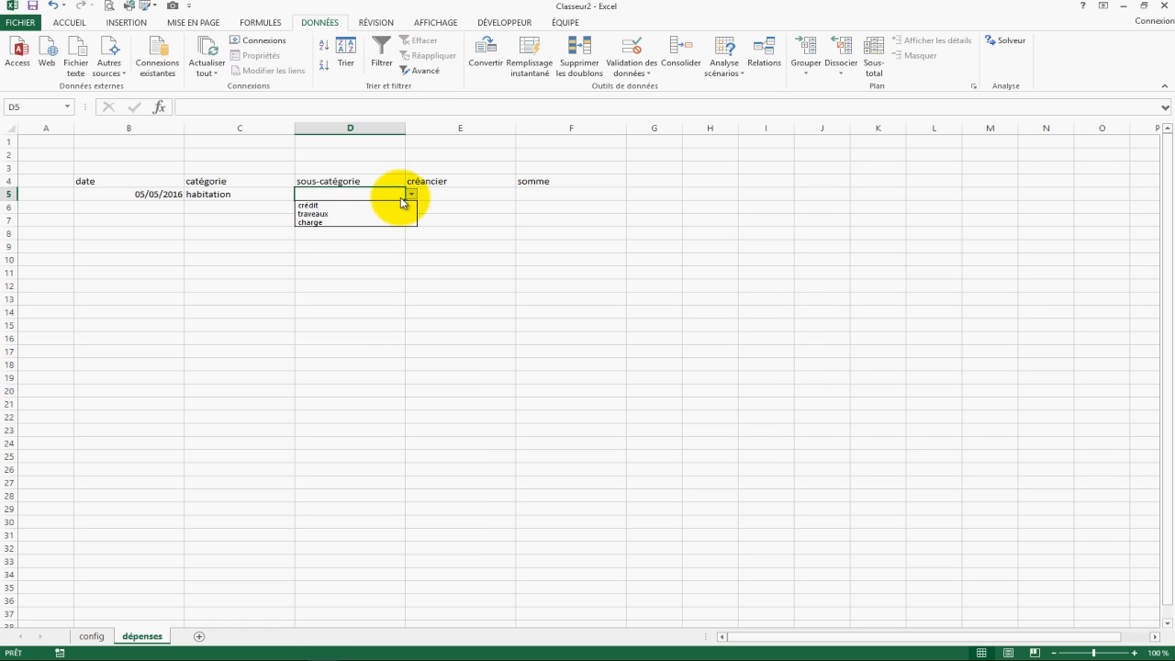
{"action": "key", "text": "Escape"}
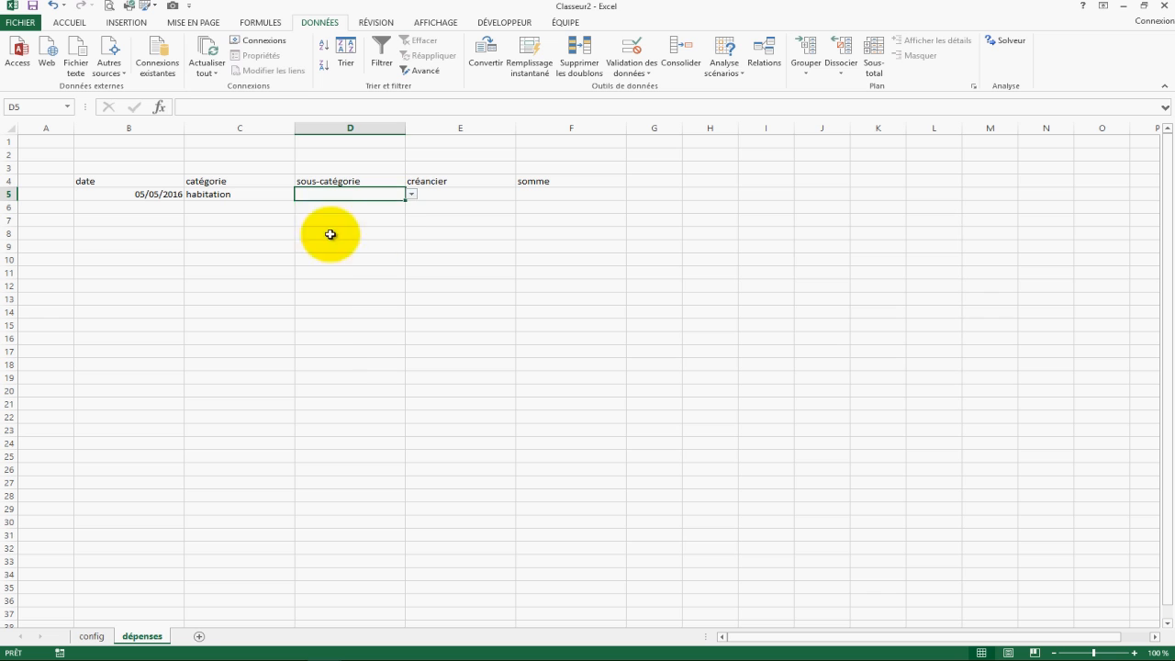
Choose auto as the category in C5 and check the dependent subcategory list in D5
{"action": "left_click", "coordinate": [273, 194]}
{"action": "left_click", "coordinate": [298, 199]}
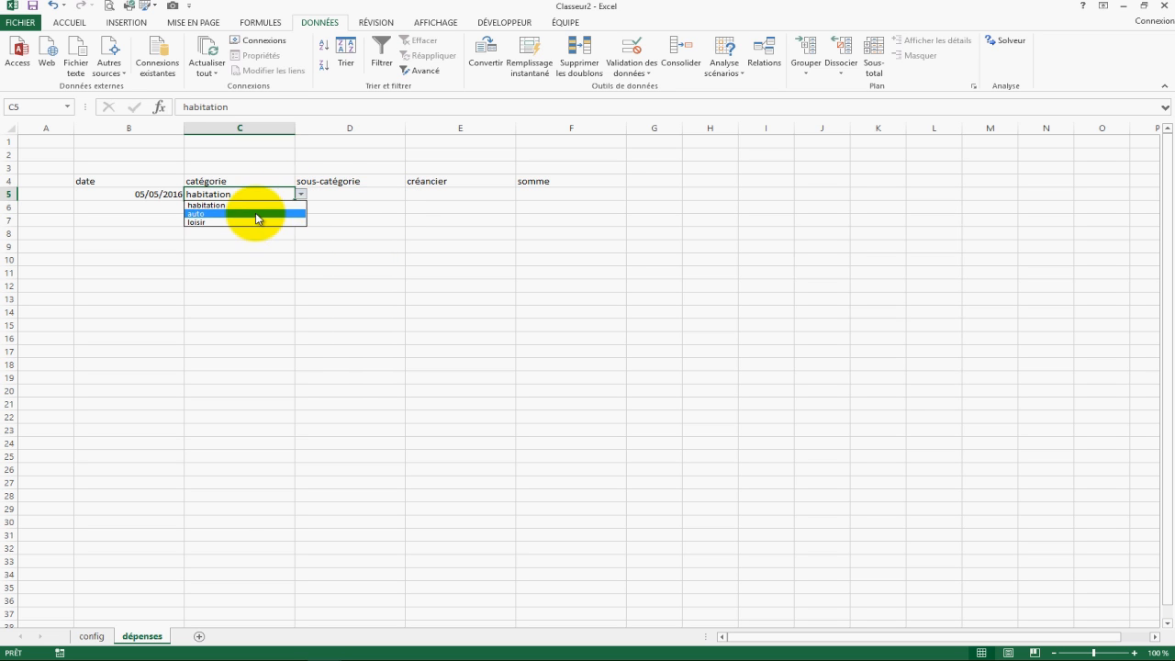
{"action": "left_click", "coordinate": [261, 224]}
{"action": "left_click", "coordinate": [335, 184]}
{"action": "left_click", "coordinate": [386, 194]}
{"action": "left_click", "coordinate": [412, 194]}
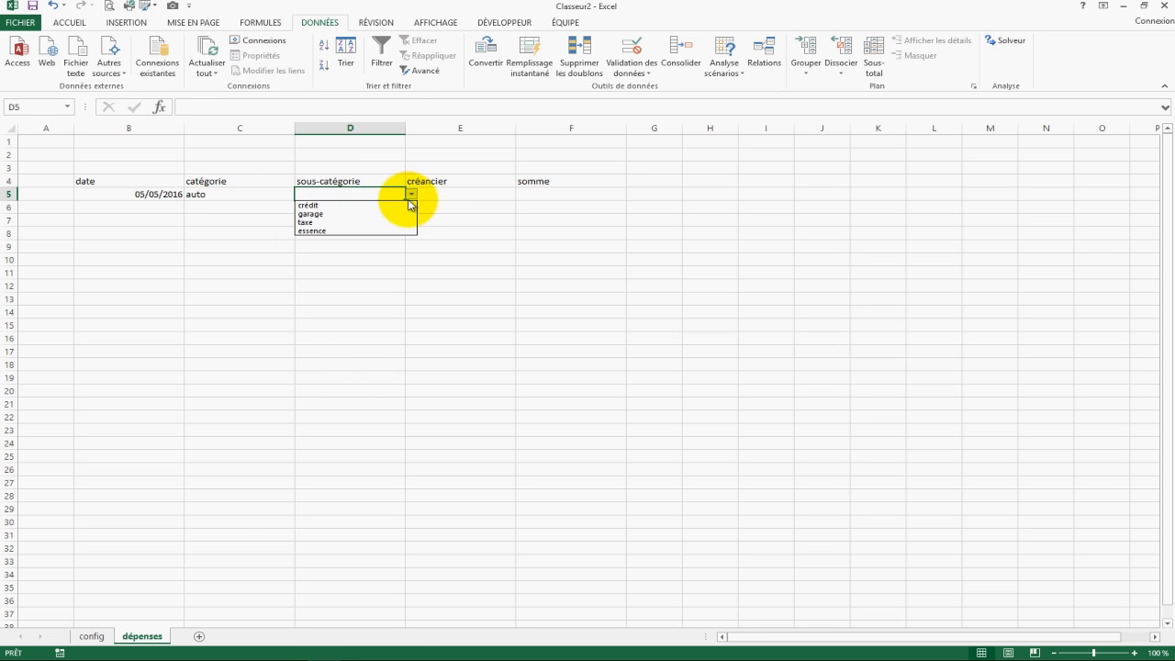
{"action": "key", "text": "Escape"}
Choose loisir as the category in C5 and cinéma as the subcategory in D5
{"action": "left_click", "coordinate": [262, 192]}
{"action": "left_click", "coordinate": [299, 197]}
{"action": "left_click", "coordinate": [290, 195]}
{"action": "left_click", "coordinate": [300, 194]}
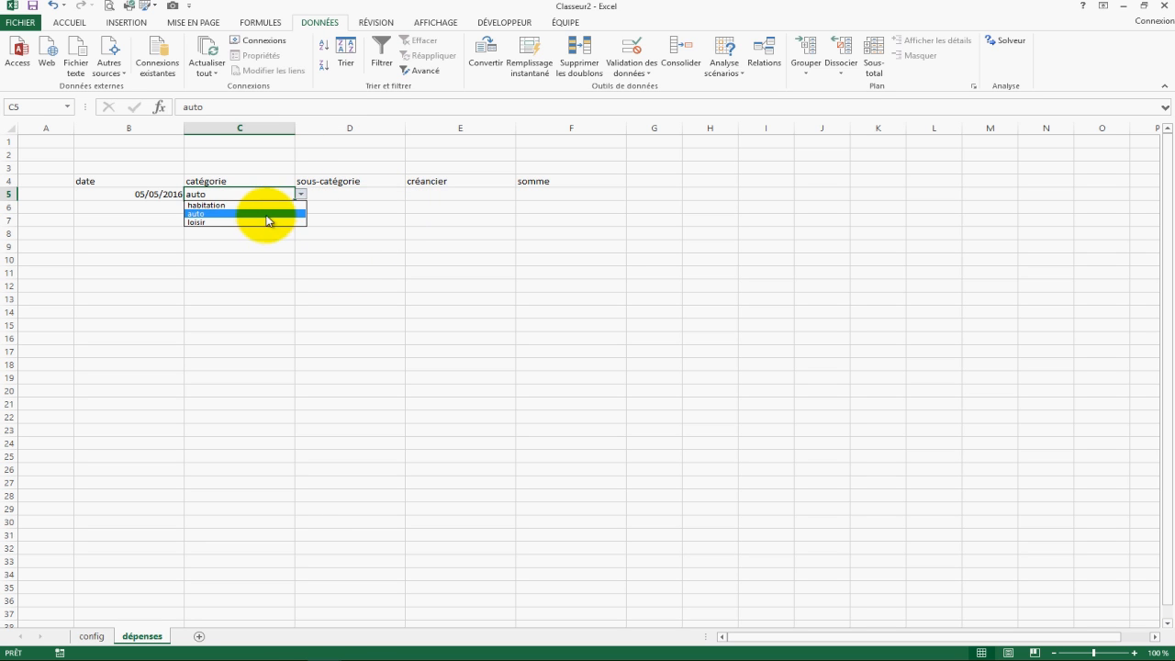
{"action": "left_click", "coordinate": [262, 222]}
{"action": "left_click", "coordinate": [344, 195]}
{"action": "left_click", "coordinate": [411, 195]}
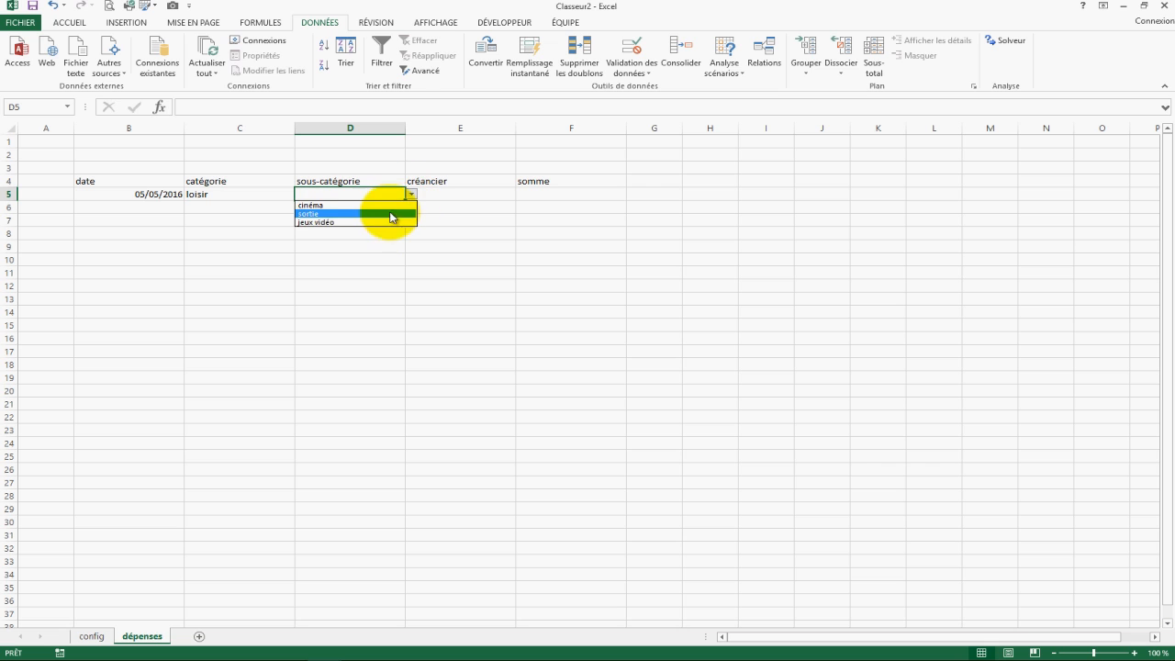
{"action": "left_click", "coordinate": [369, 265]}
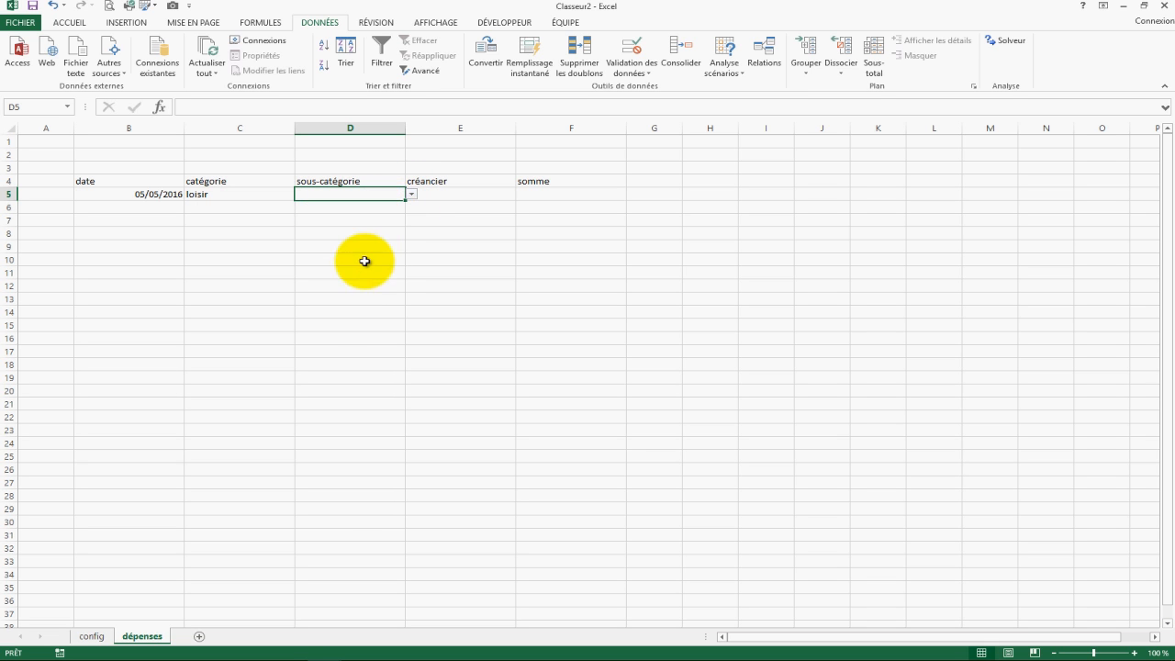
{"action": "left_click", "coordinate": [412, 196]}
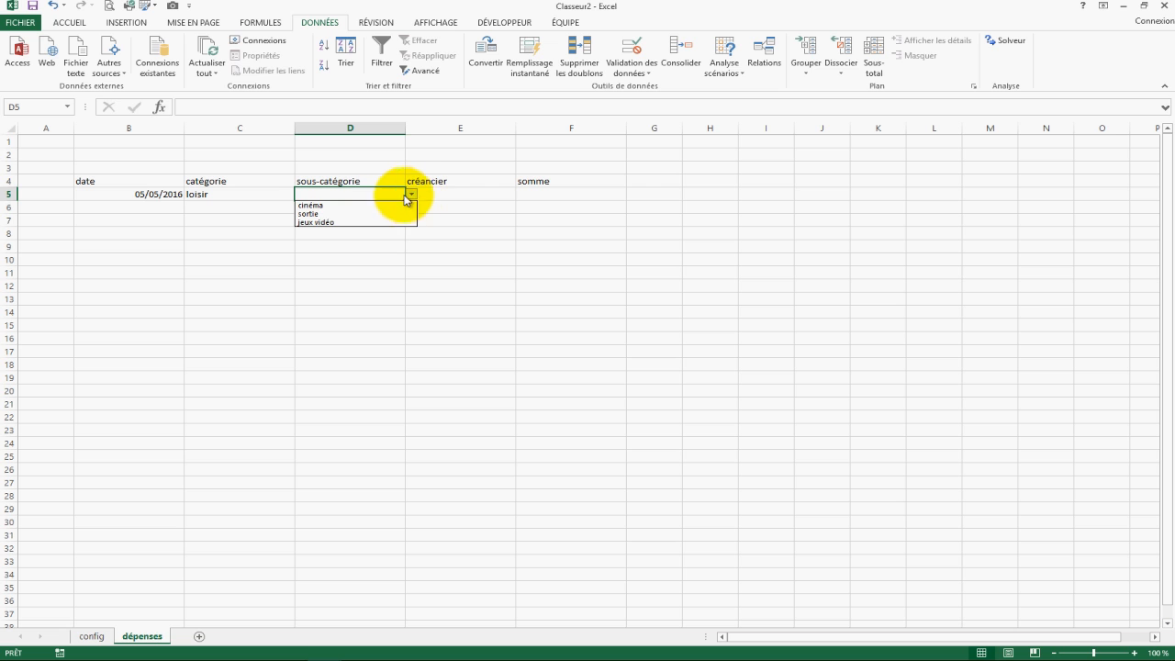
{"action": "left_click", "coordinate": [373, 204]}
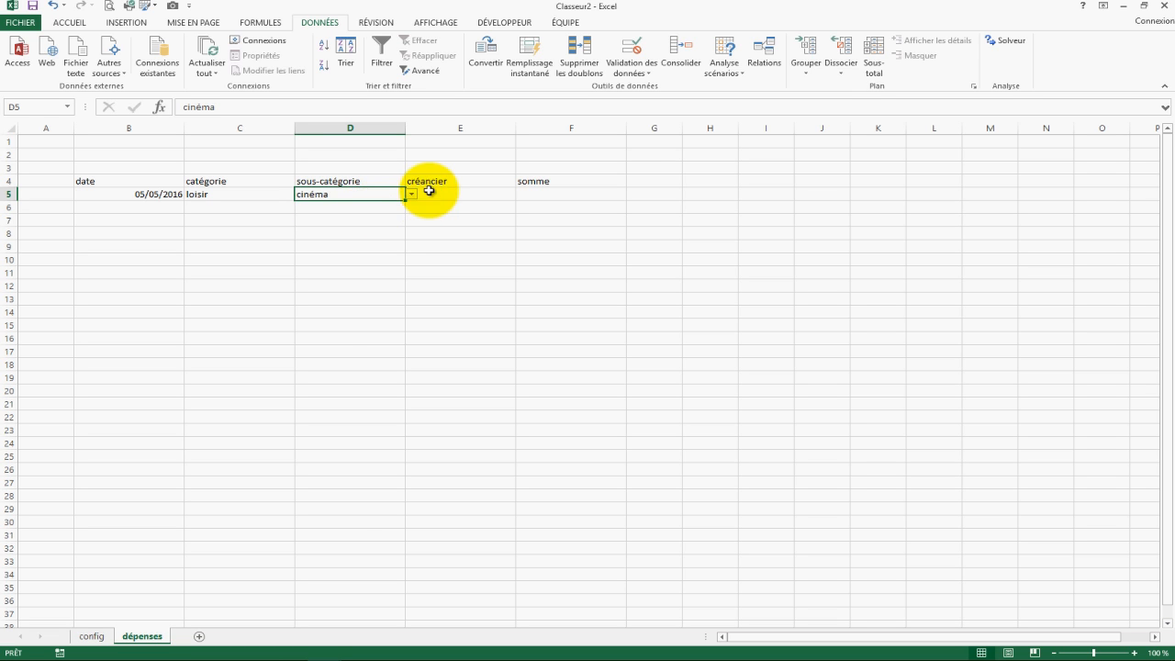
Enter superfilm as the créancier in E5 and 19 as the somme in F5
{"action": "left_click", "coordinate": [464, 195]}
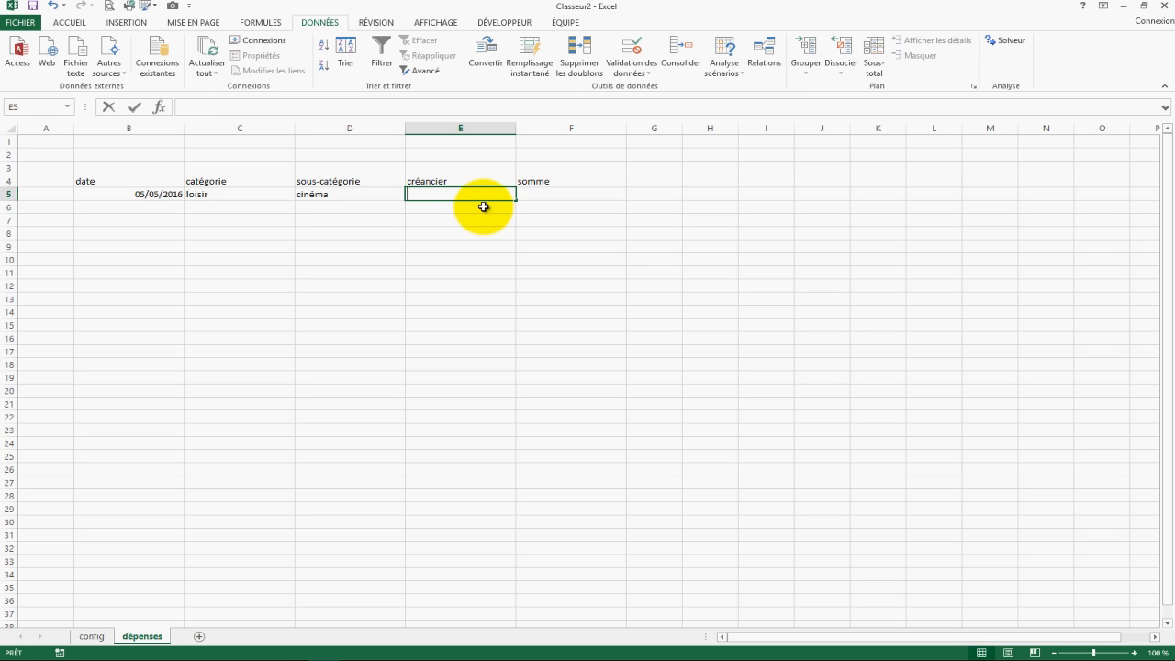
{"action": "type", "text": "superfil"}
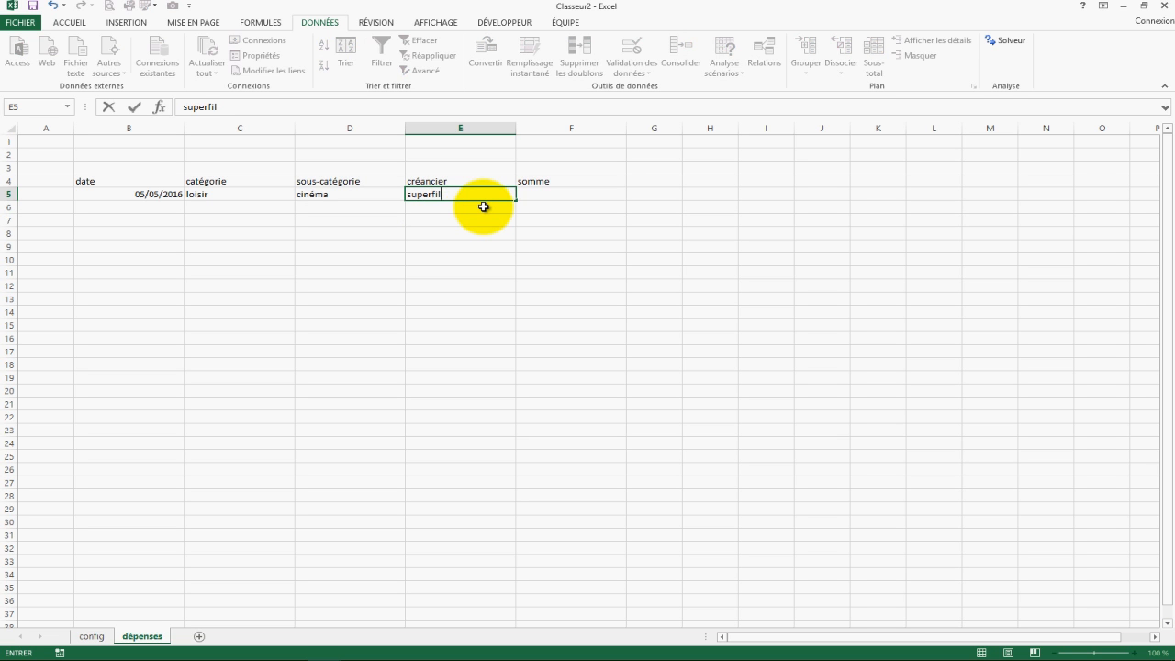
{"action": "key", "text": "Tab"}
{"action": "type", "text": "19"}
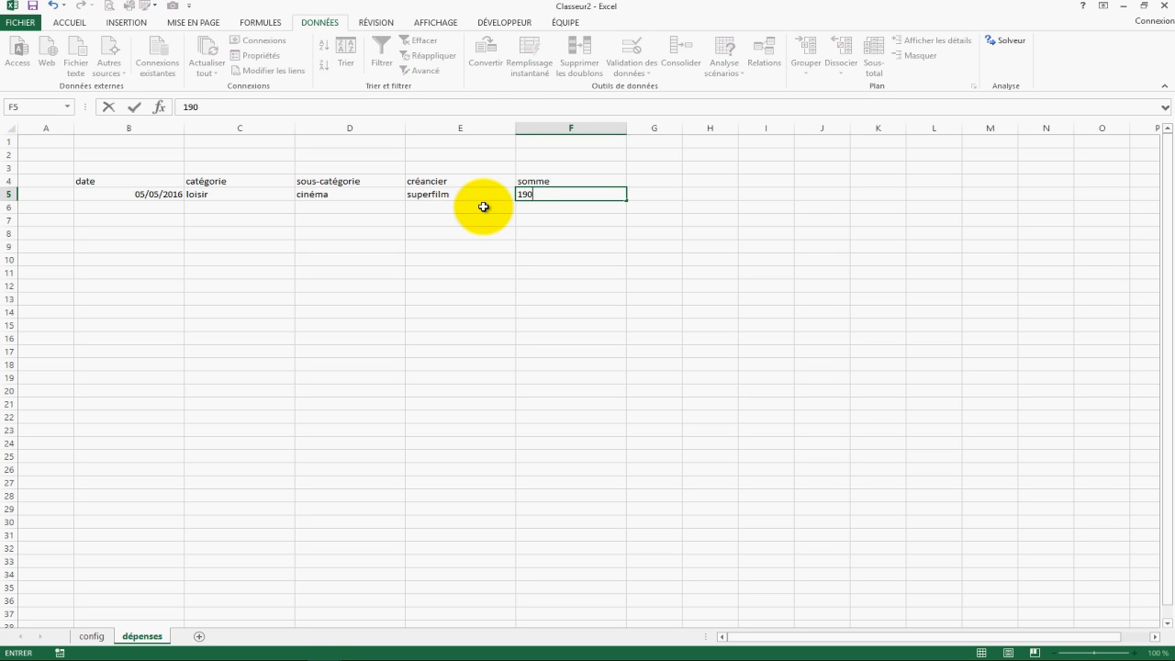
{"action": "key", "text": "BackSpace"}
{"action": "key", "text": "Return"}
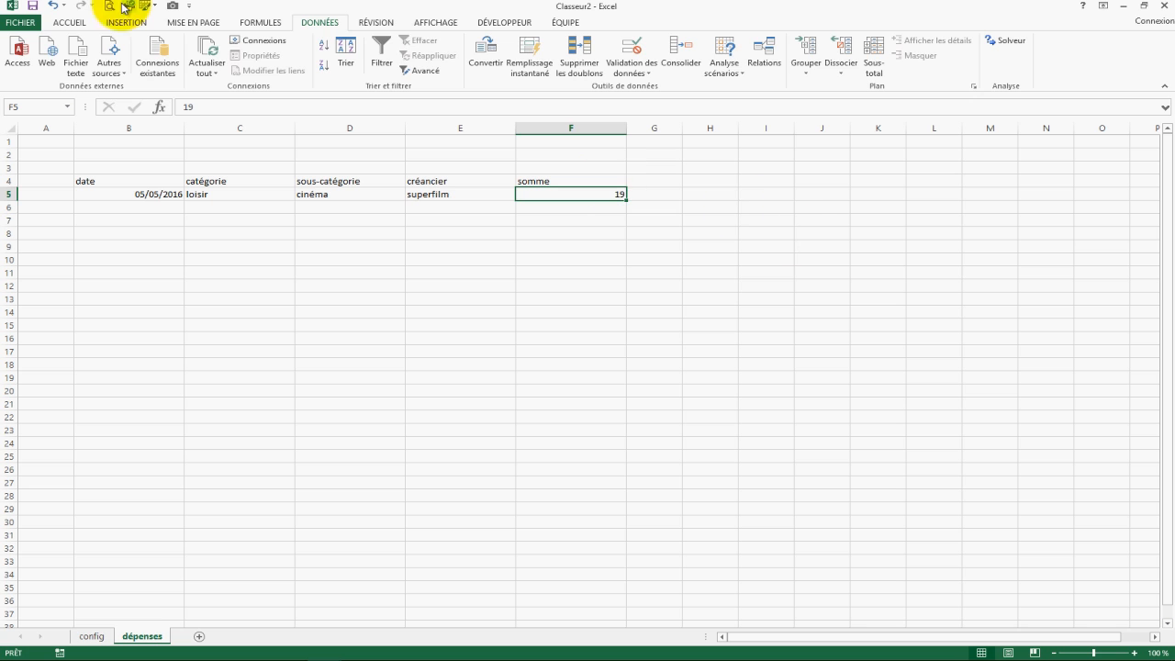
Apply the euro accounting format to the amount in F5 and centre the contents of B4:F5 horizontally and vertically
{"action": "left_click", "coordinate": [68, 22]}
{"action": "left_click", "coordinate": [570, 65]}
{"action": "left_click_drag", "start_coordinate": [611, 264], "coordinate": [643, 266]}
{"action": "left_click", "coordinate": [142, 177]}
{"action": "left_click_drag", "start_coordinate": [143, 177], "coordinate": [593, 189]}
{"action": "left_click", "coordinate": [331, 46]}
{"action": "left_click", "coordinate": [330, 66]}
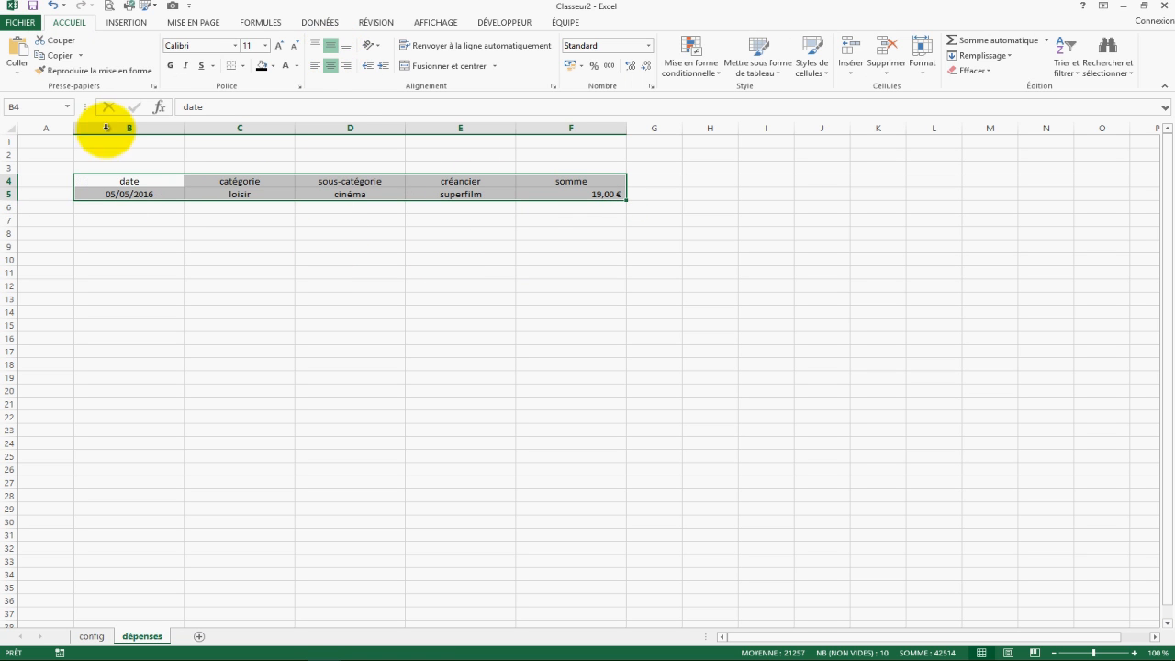
Convert B4:F5 into a table with headers and apply the black banded table style
{"action": "left_click", "coordinate": [123, 26]}
{"action": "left_click", "coordinate": [137, 53]}
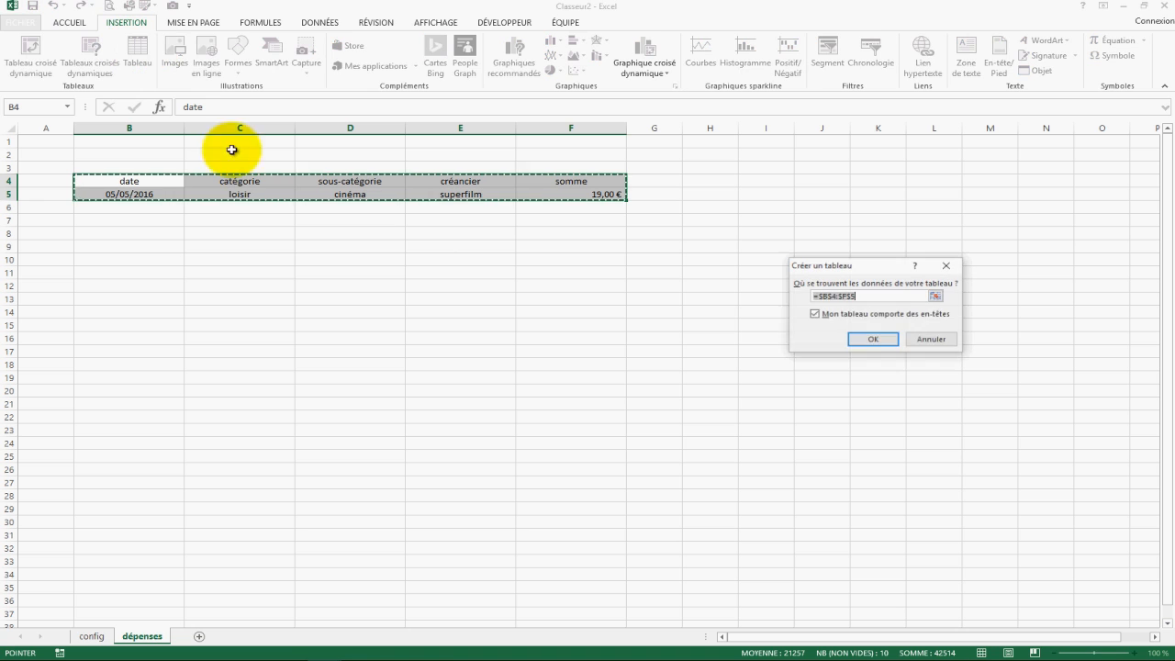
{"action": "left_click", "coordinate": [873, 340]}
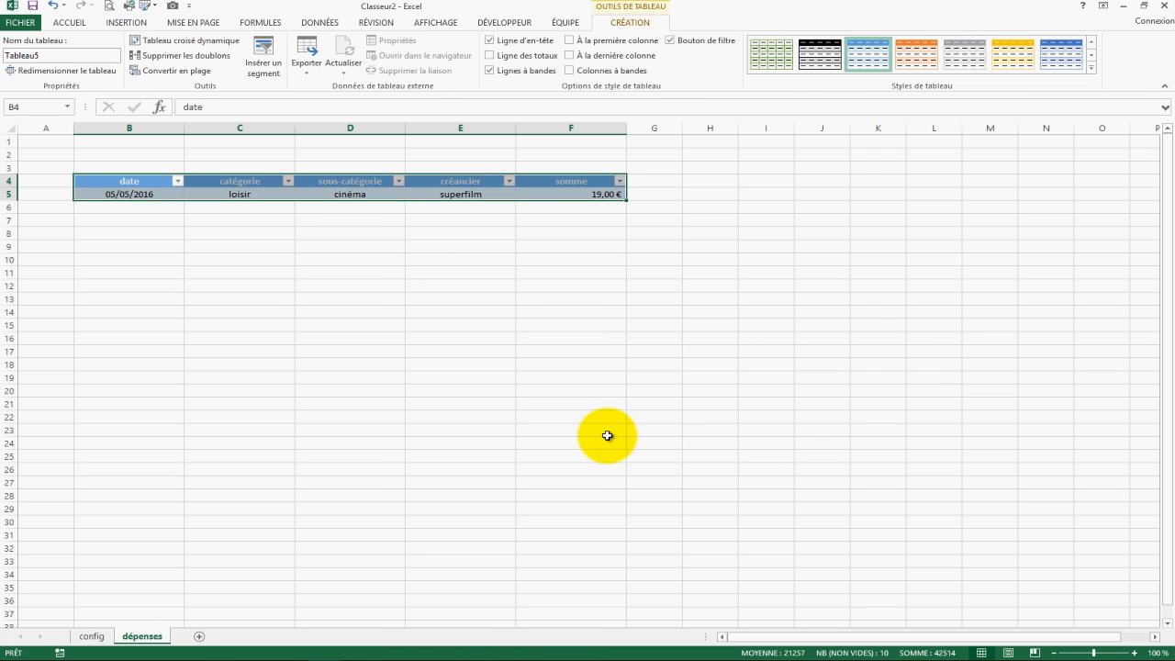
{"action": "left_click", "coordinate": [820, 53]}
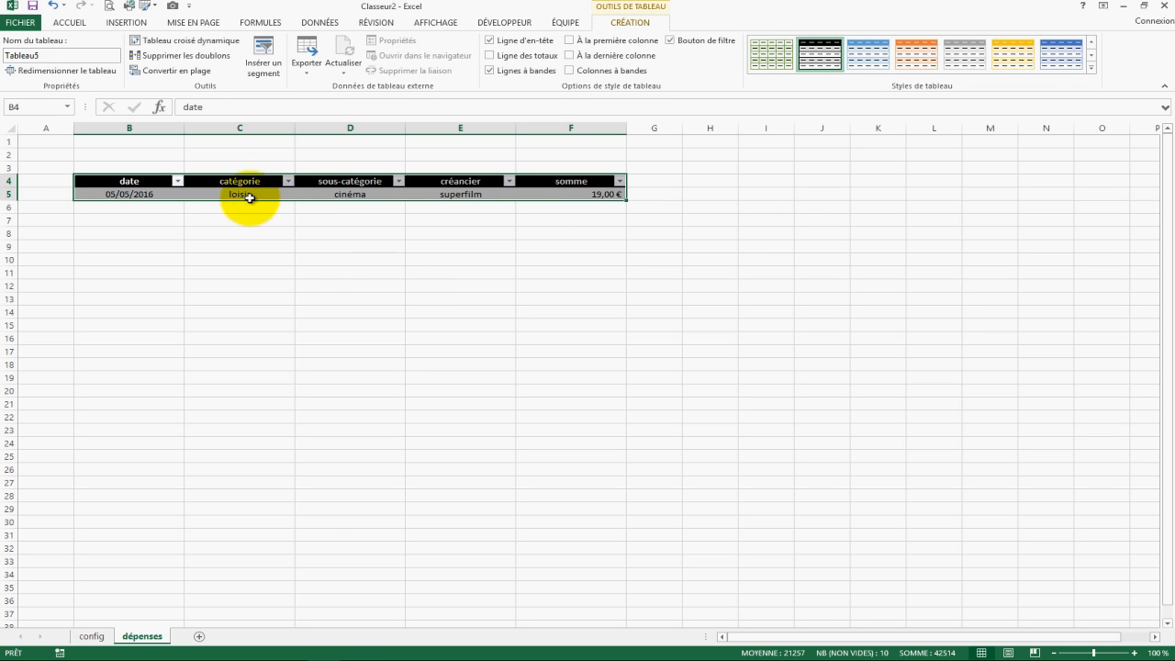
Set the font size of the expense table in B4:F5 to 18
{"action": "left_click", "coordinate": [69, 22]}
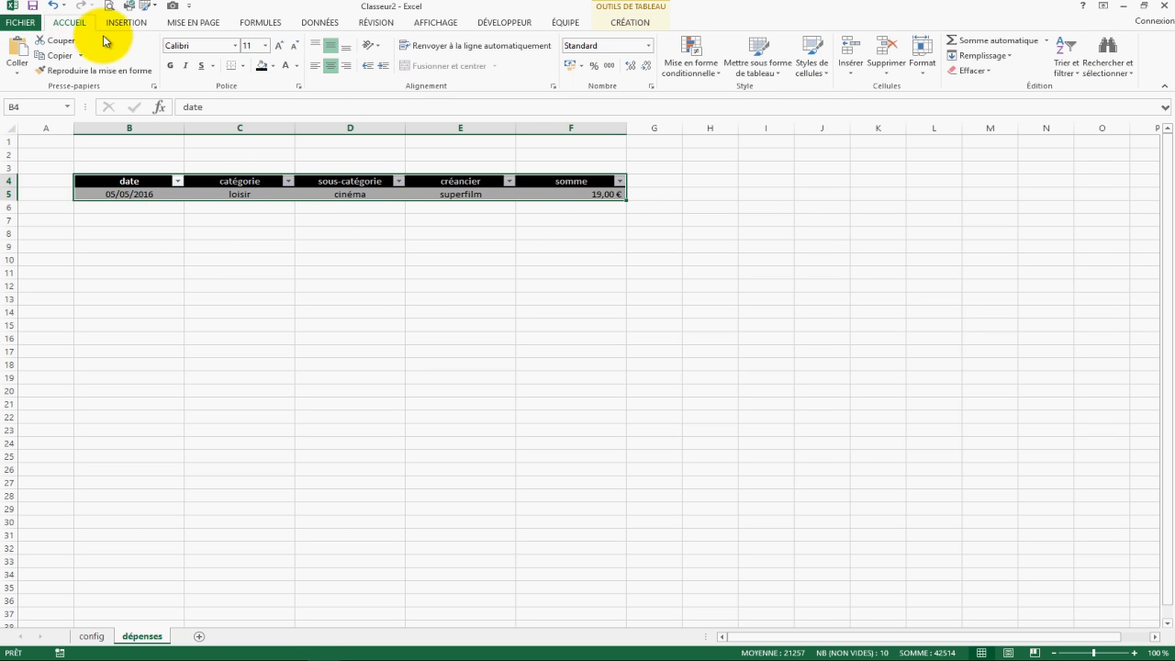
{"action": "left_click", "coordinate": [266, 47]}
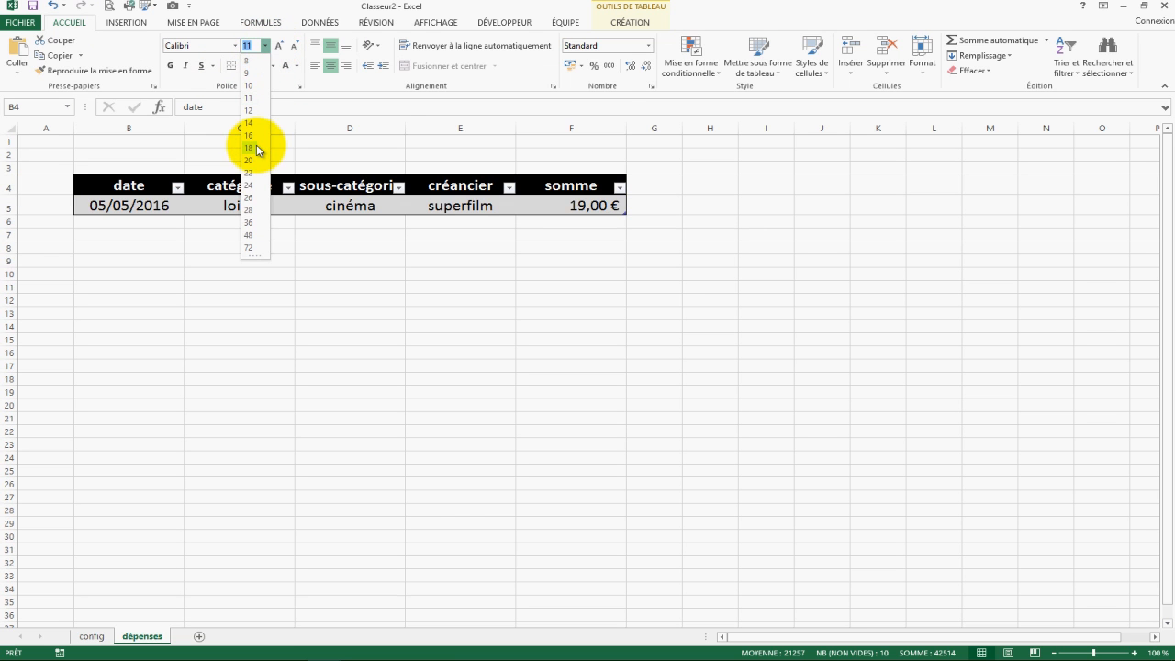
{"action": "left_click", "coordinate": [253, 148]}
Widen columns B to F together, with extra width for the catégorie, sous-catégorie and créancier columns
{"action": "left_click_drag", "start_coordinate": [175, 125], "coordinate": [553, 125]}
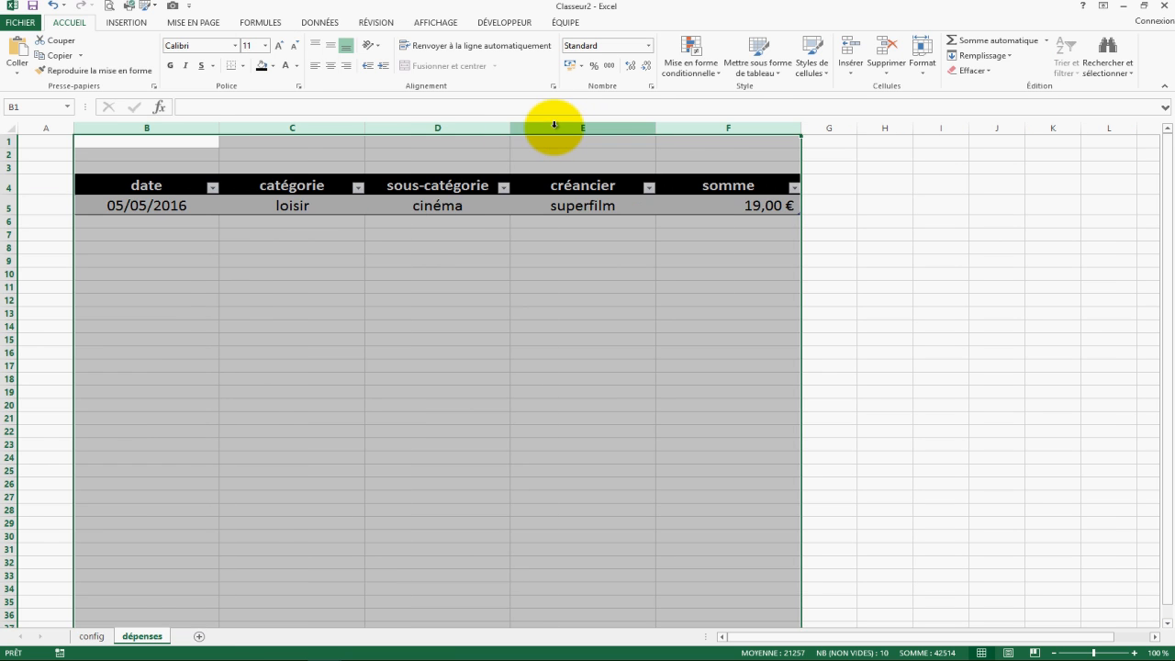
{"action": "left_click", "coordinate": [642, 288]}
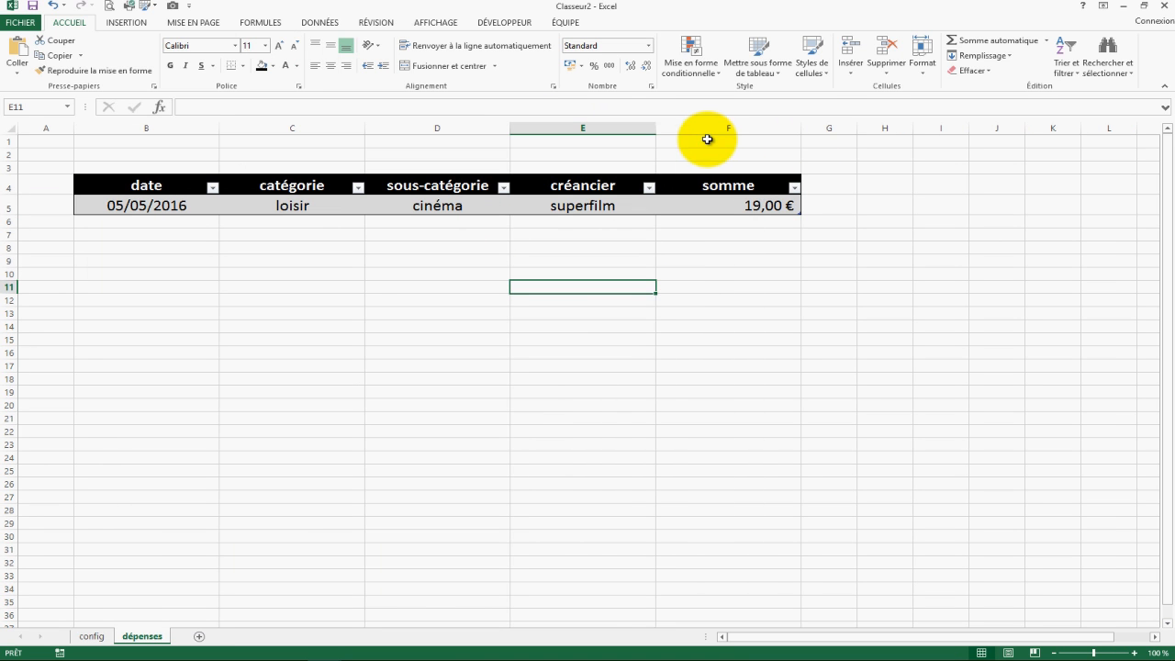
{"action": "left_click_drag", "start_coordinate": [654, 128], "coordinate": [695, 127]}
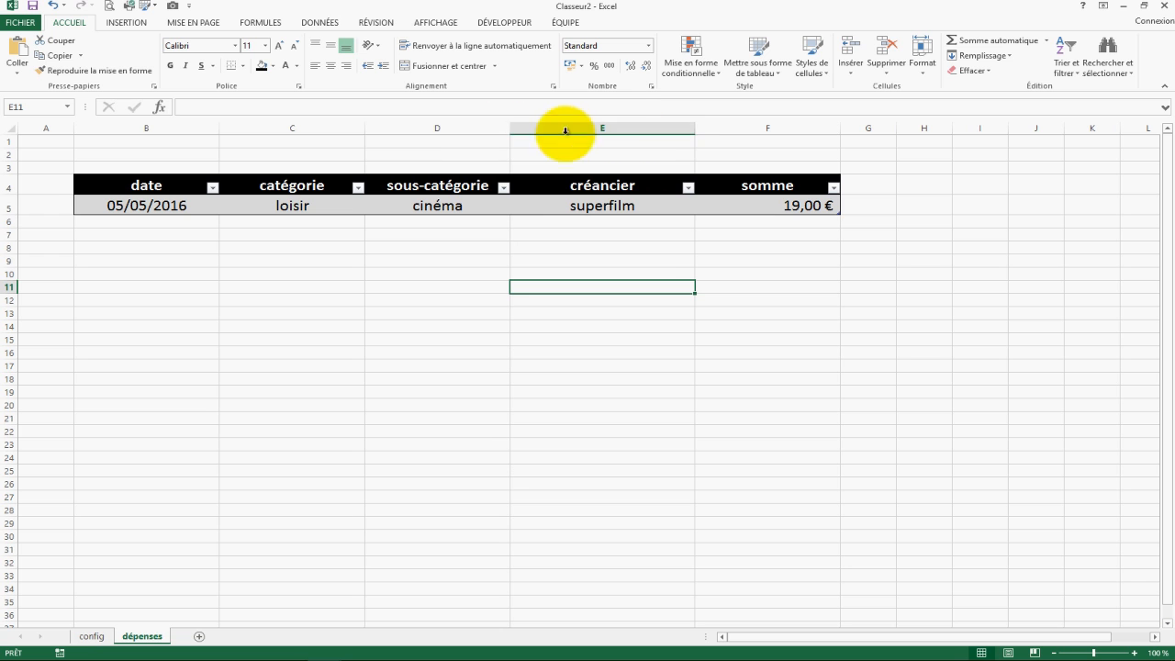
{"action": "left_click_drag", "start_coordinate": [515, 127], "coordinate": [542, 128]}
{"action": "left_click_drag", "start_coordinate": [367, 131], "coordinate": [396, 131]}
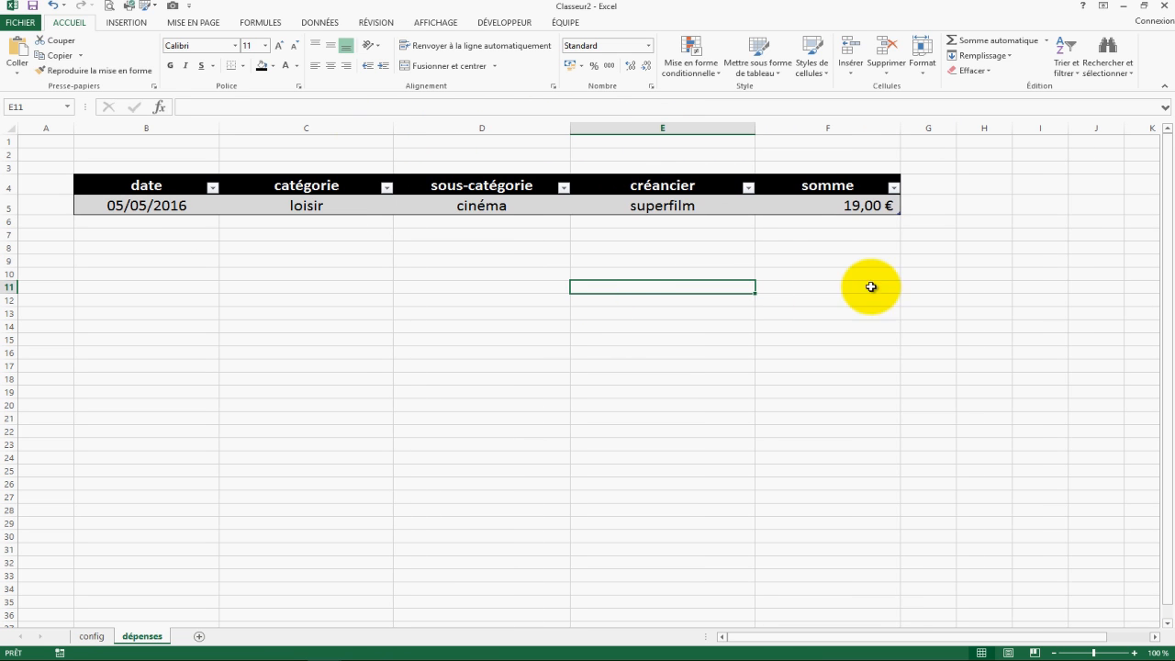
Add a thick outline border around the expense table in B4:F5
{"action": "left_click", "coordinate": [866, 205]}
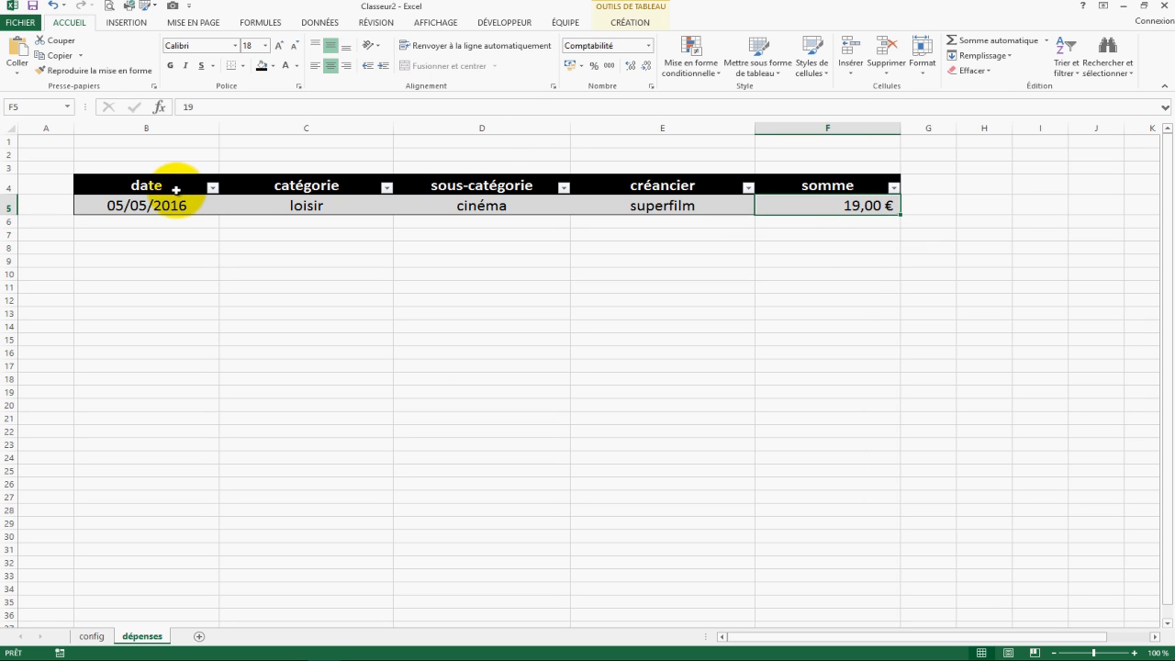
{"action": "left_click_drag", "start_coordinate": [147, 188], "coordinate": [866, 211]}
{"action": "right_click", "coordinate": [735, 204]}
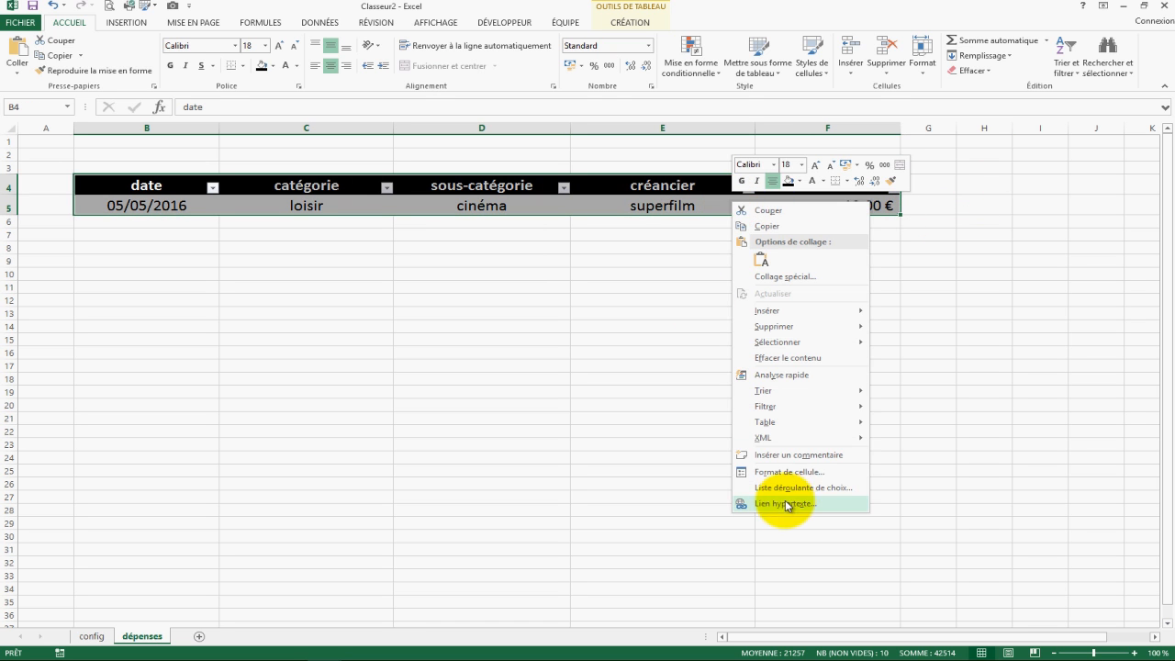
{"action": "left_click", "coordinate": [788, 472]}
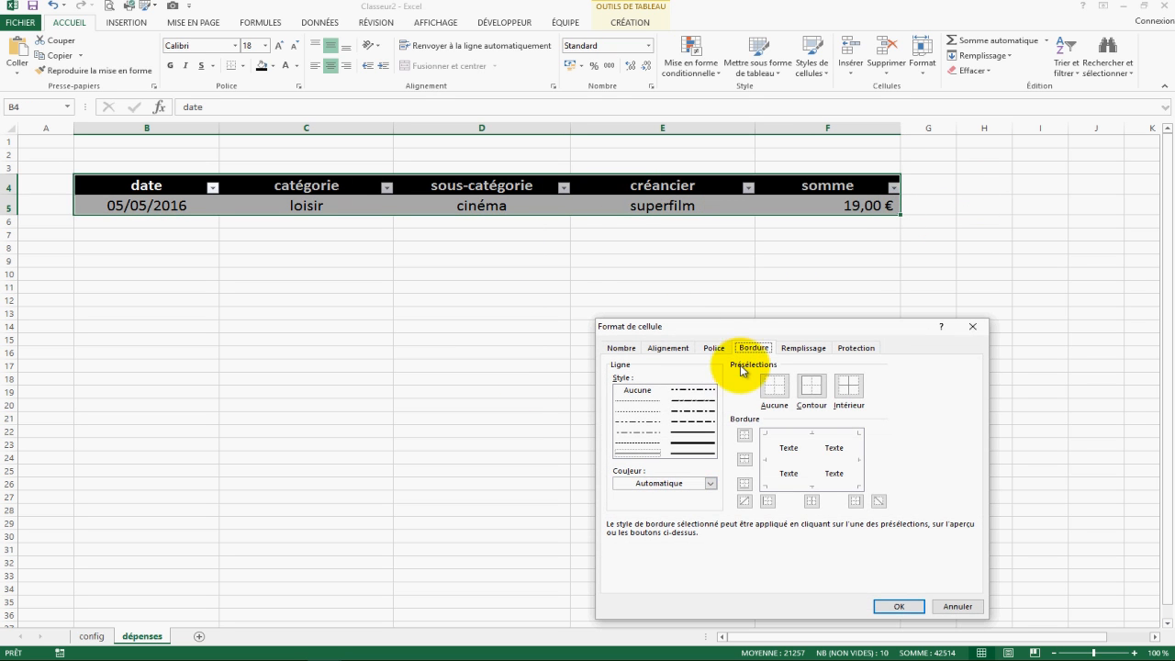
{"action": "left_click", "coordinate": [694, 443]}
{"action": "left_click", "coordinate": [812, 387]}
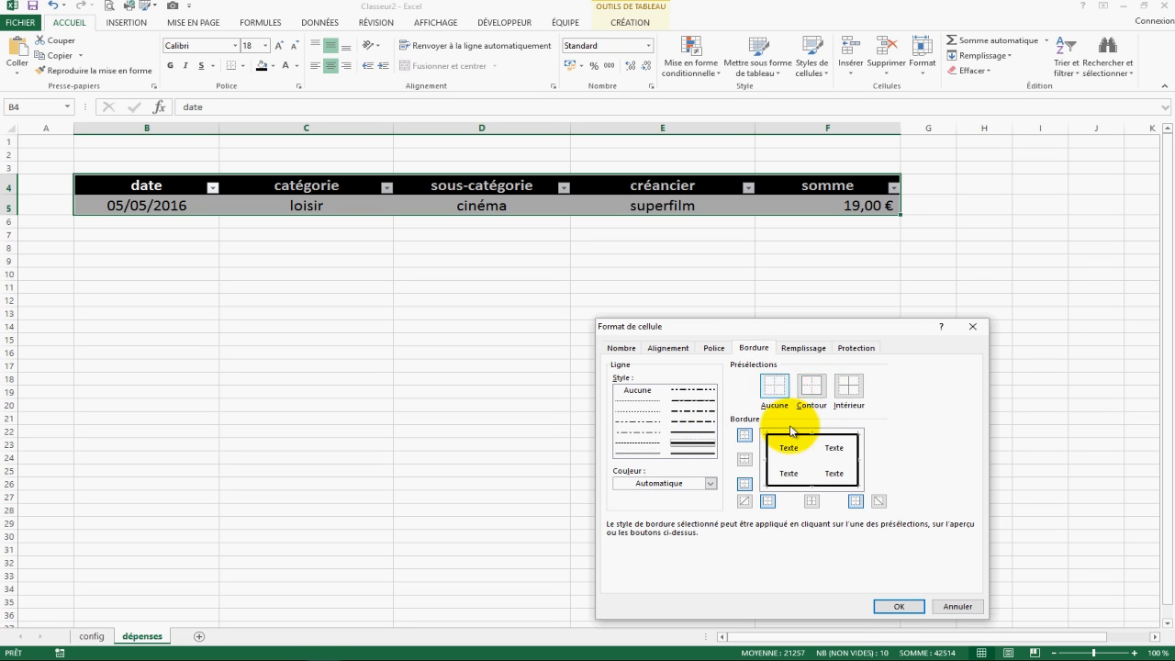
{"action": "left_click", "coordinate": [899, 606]}
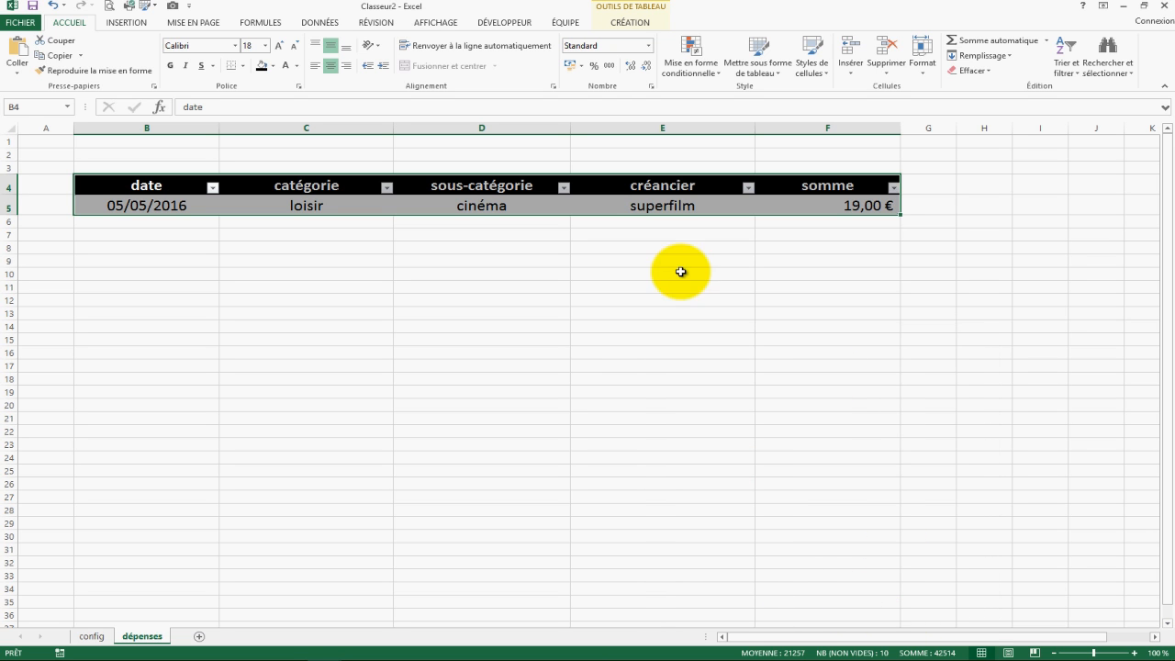
{"action": "left_click", "coordinate": [466, 247]}
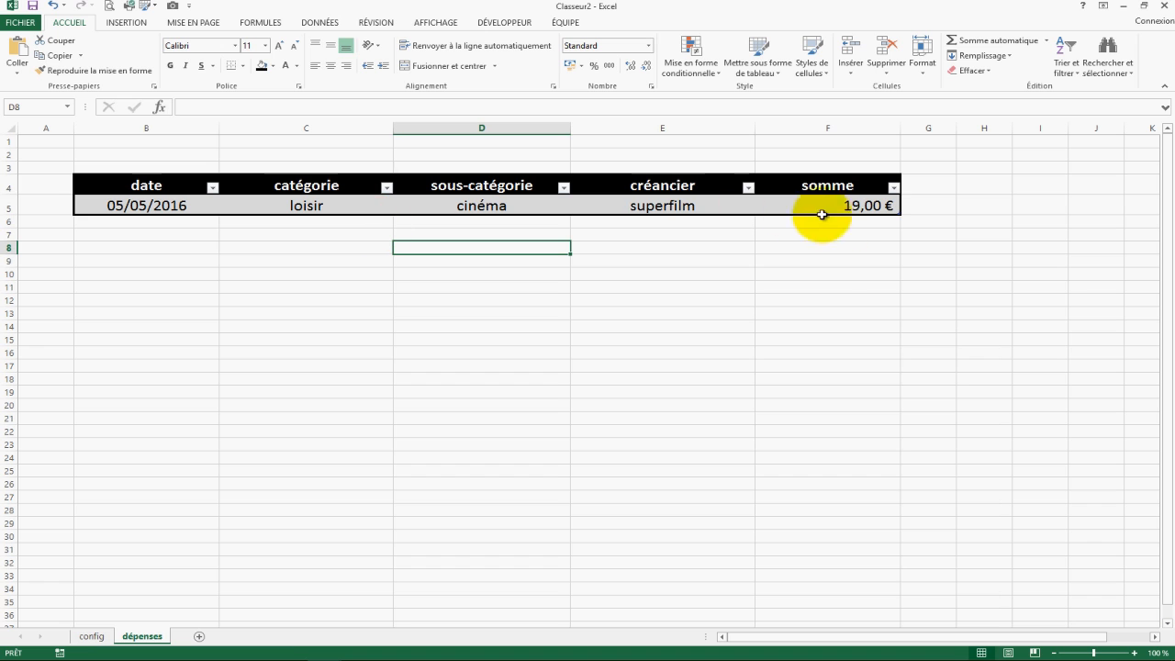
Add a total row to the expense table
{"action": "left_click", "coordinate": [632, 215]}
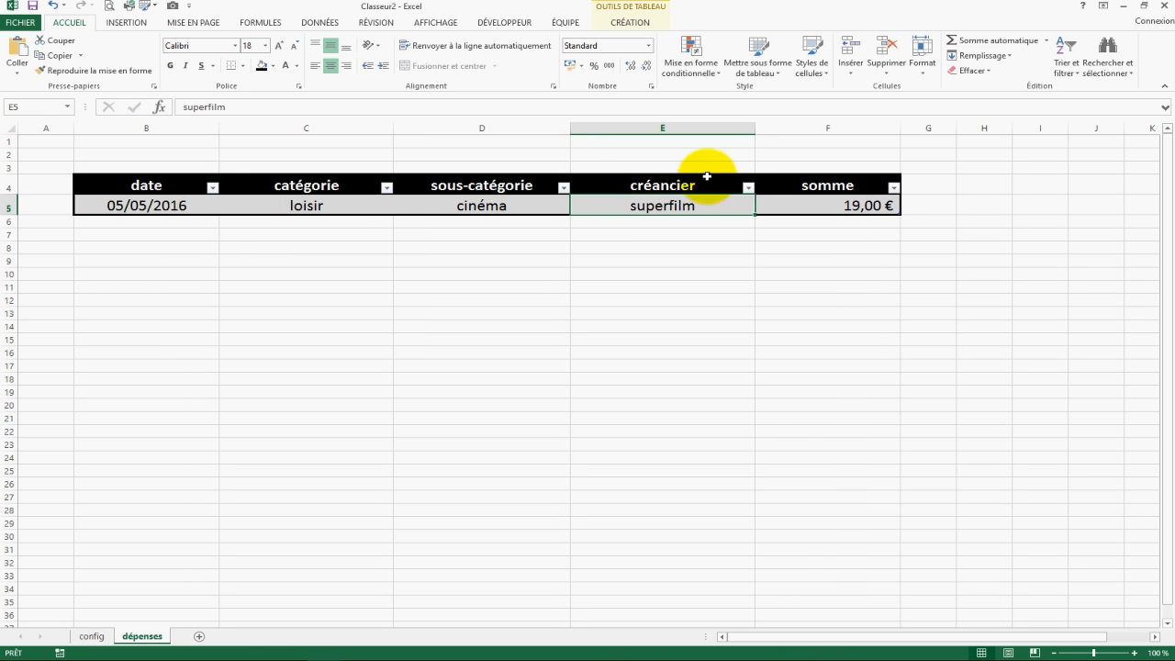
{"action": "left_click", "coordinate": [634, 25]}
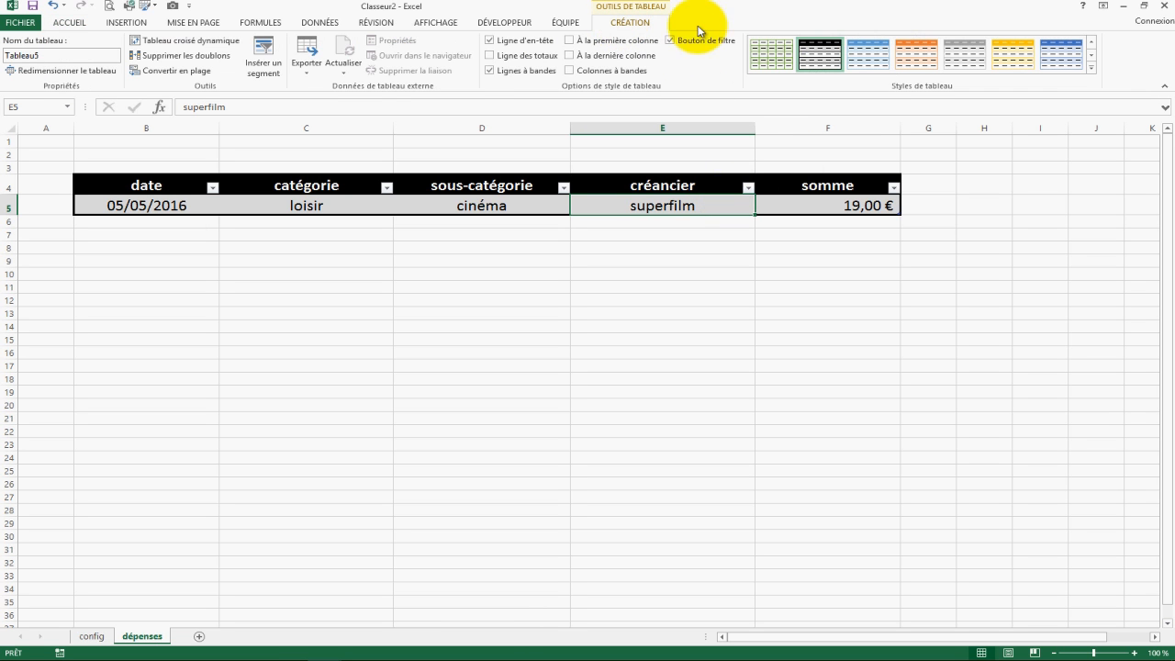
{"action": "left_click", "coordinate": [491, 56]}
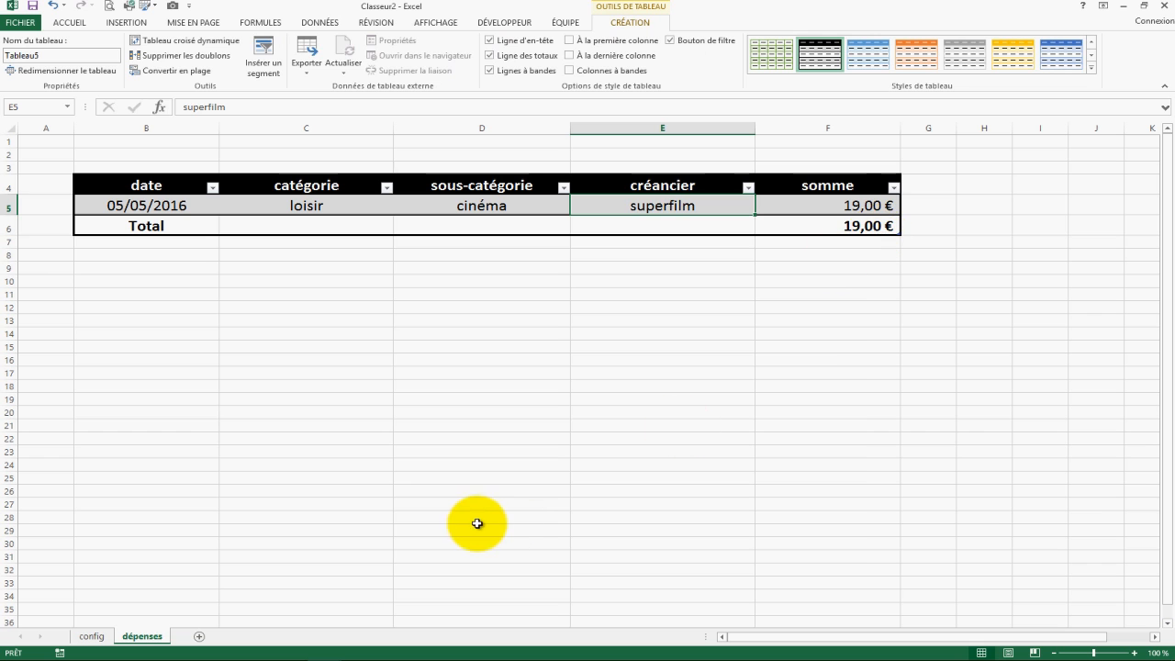
Add a new row to the expense table with date 06/06/2016, catégorie auto and sous-catégorie essence
{"action": "left_click", "coordinate": [604, 374]}
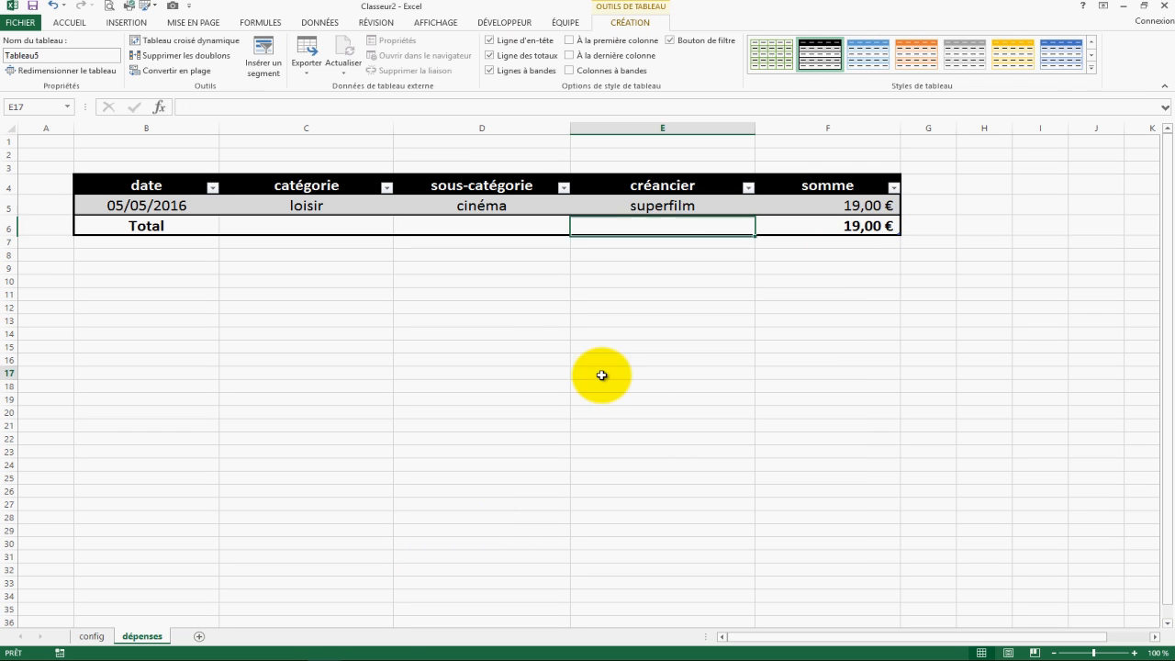
{"action": "left_click", "coordinate": [880, 208]}
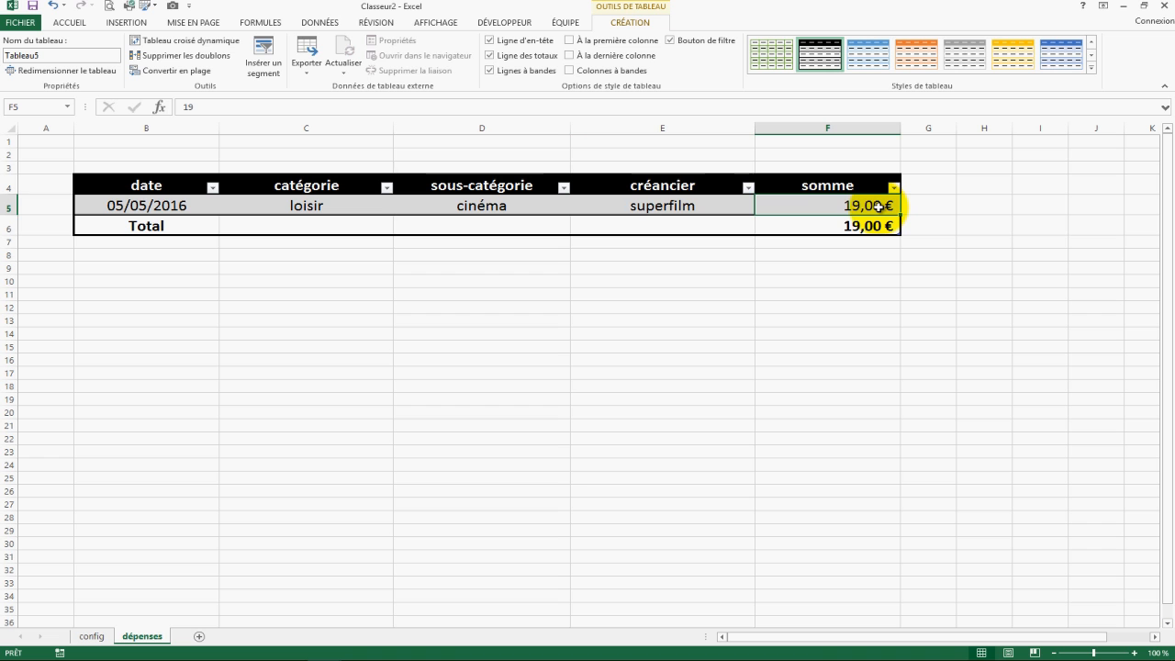
{"action": "key", "text": "Tab"}
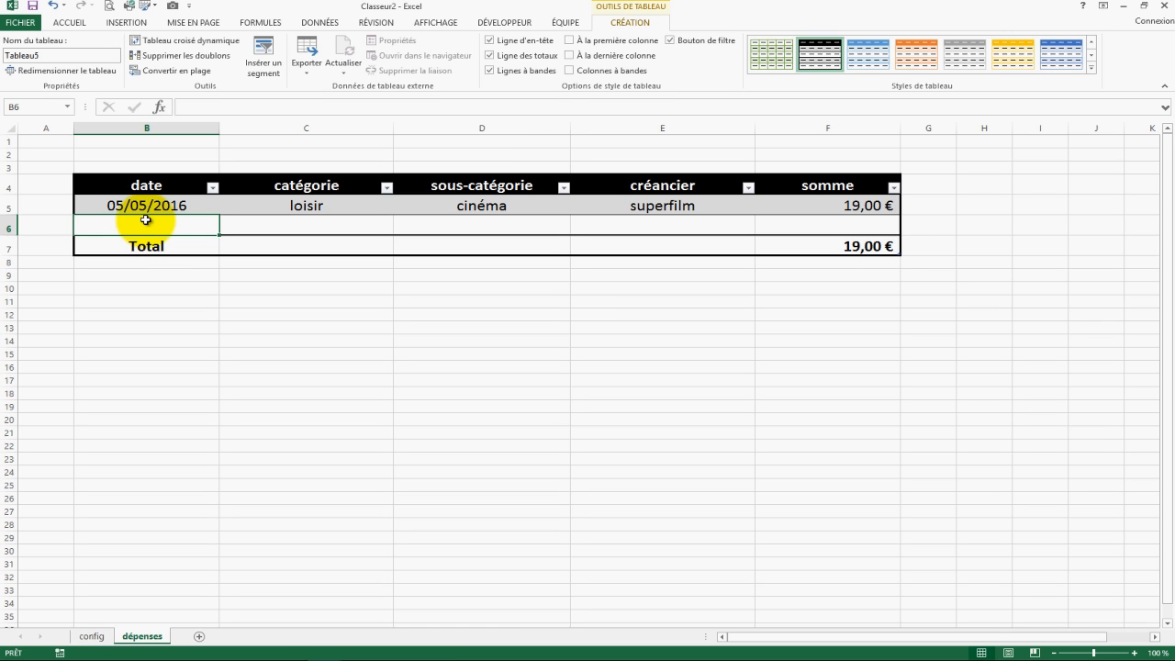
{"action": "type", "text": "6"}
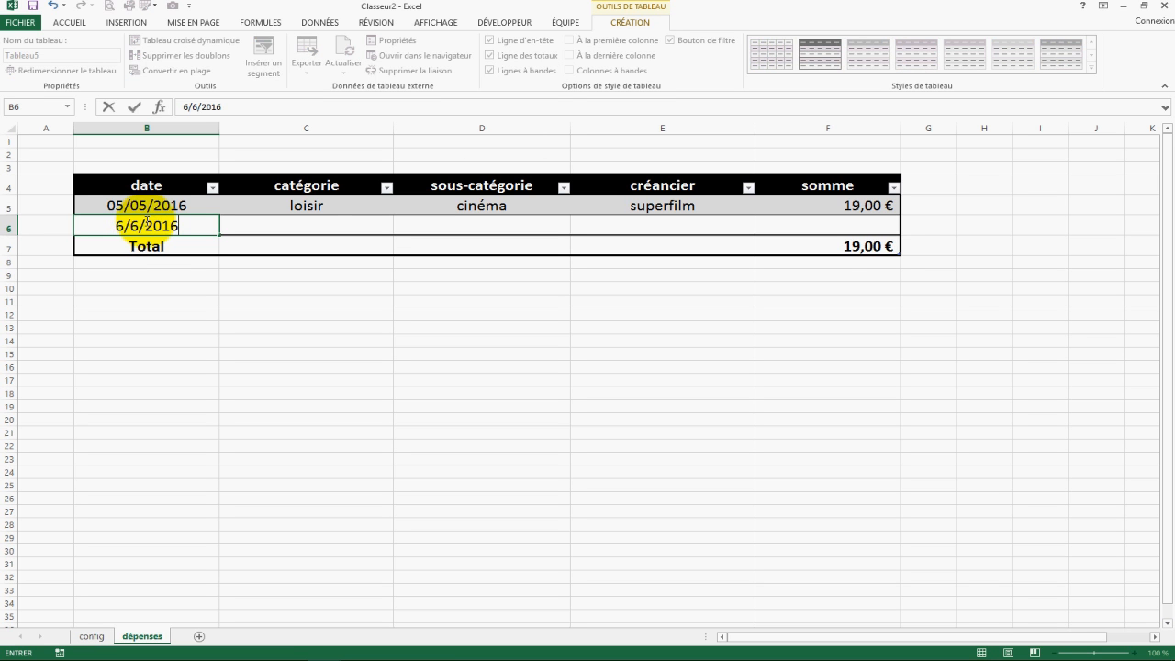
{"action": "type", "text": "/06/2016"}
{"action": "key", "text": "Tab"}
{"action": "type", "text": "auto"}
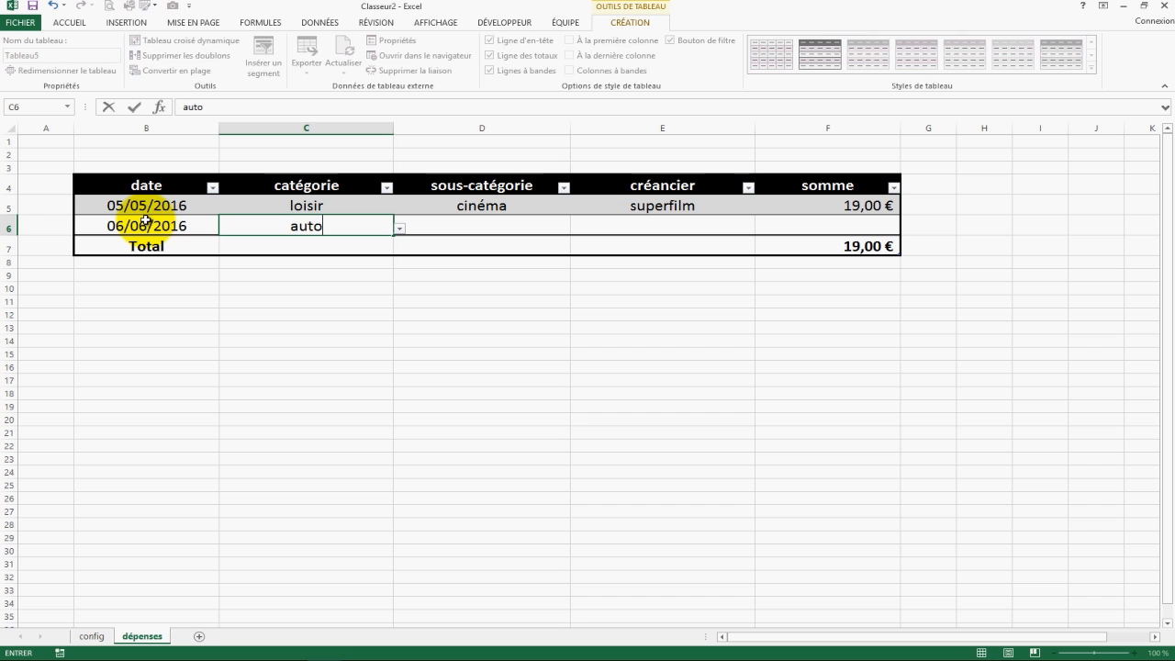
{"action": "key", "text": "Tab"}
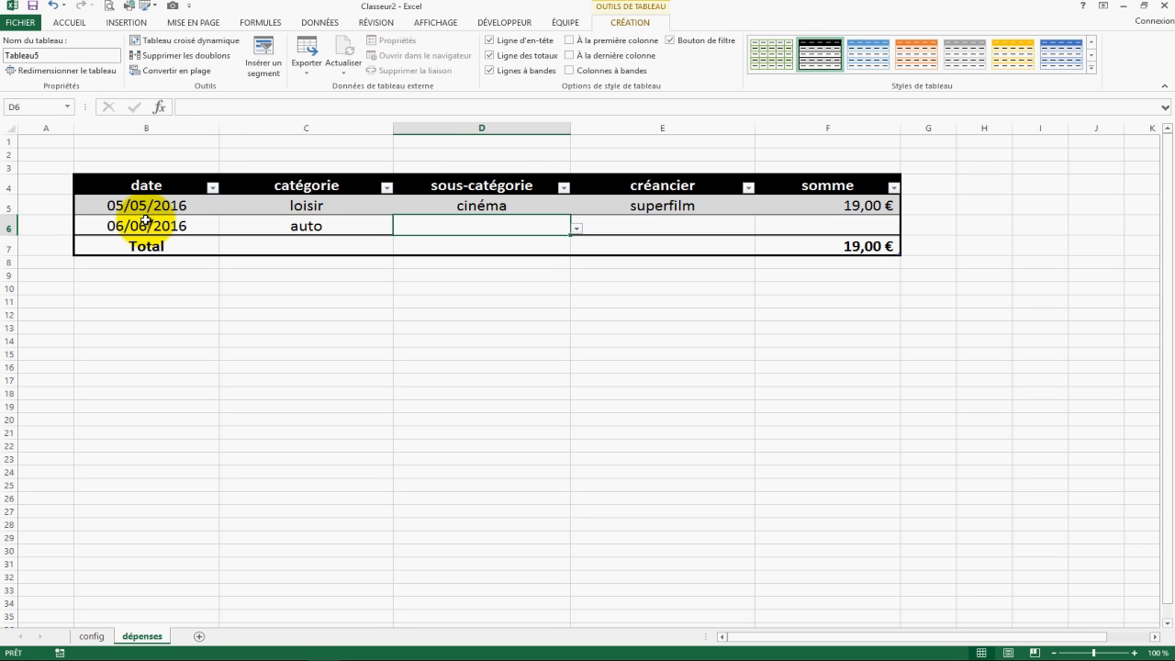
{"action": "type", "text": "essenc"}
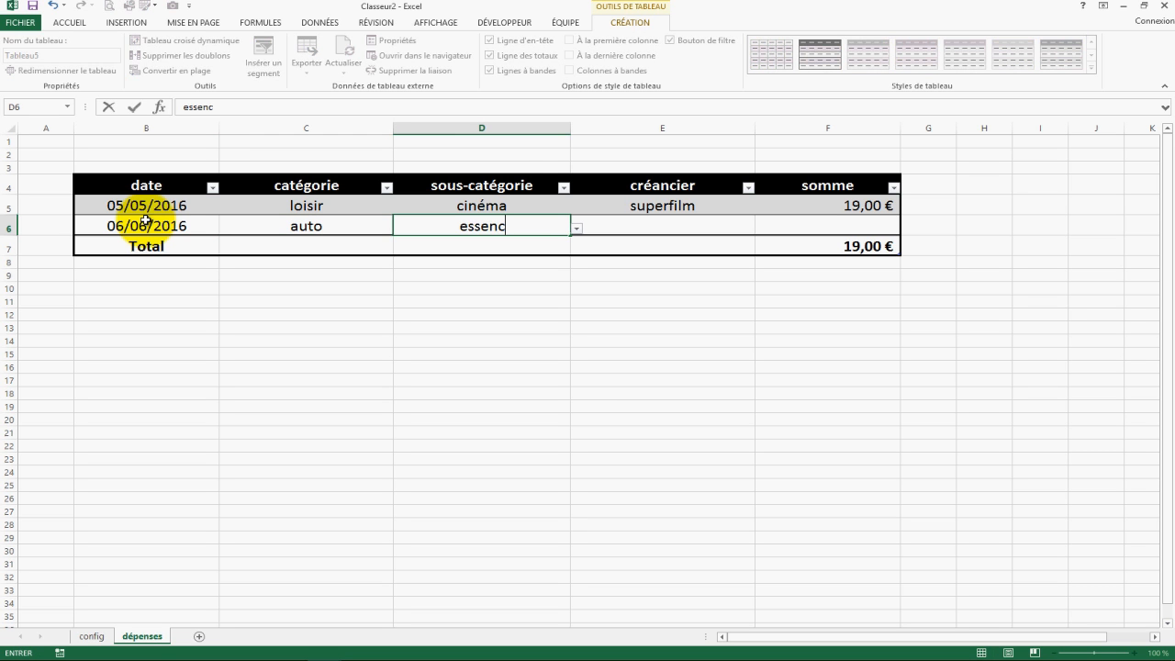
{"action": "type", "text": "e"}
{"action": "key", "text": "Tab"}
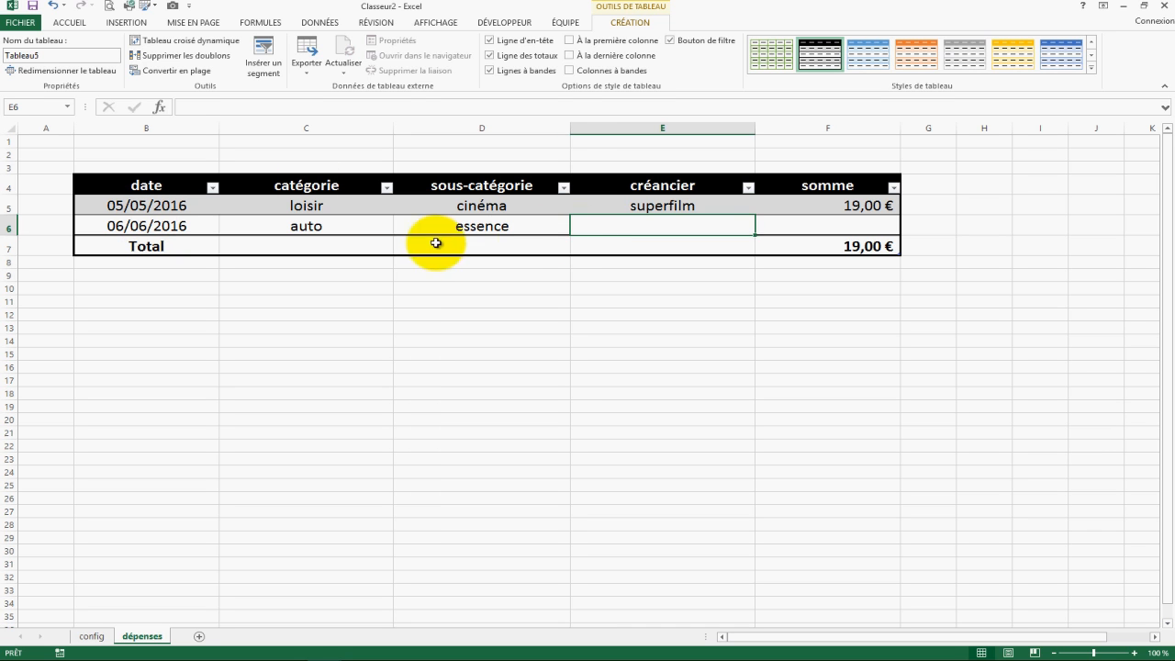
Check the catégorie and sous-catégorie drop-down lists of the 06/06/2016 expense row
{"action": "left_click", "coordinate": [381, 228]}
{"action": "left_click", "coordinate": [400, 234]}
{"action": "left_click", "coordinate": [285, 252]}
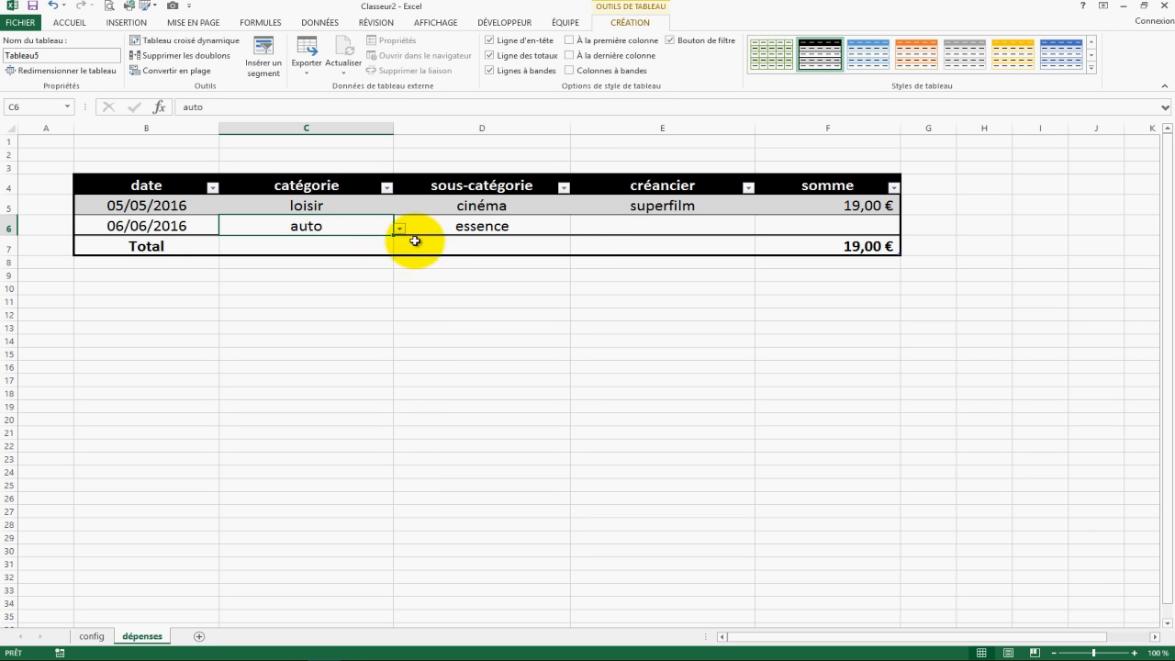
{"action": "left_click", "coordinate": [514, 227]}
{"action": "left_click", "coordinate": [575, 228]}
{"action": "left_click", "coordinate": [464, 265]}
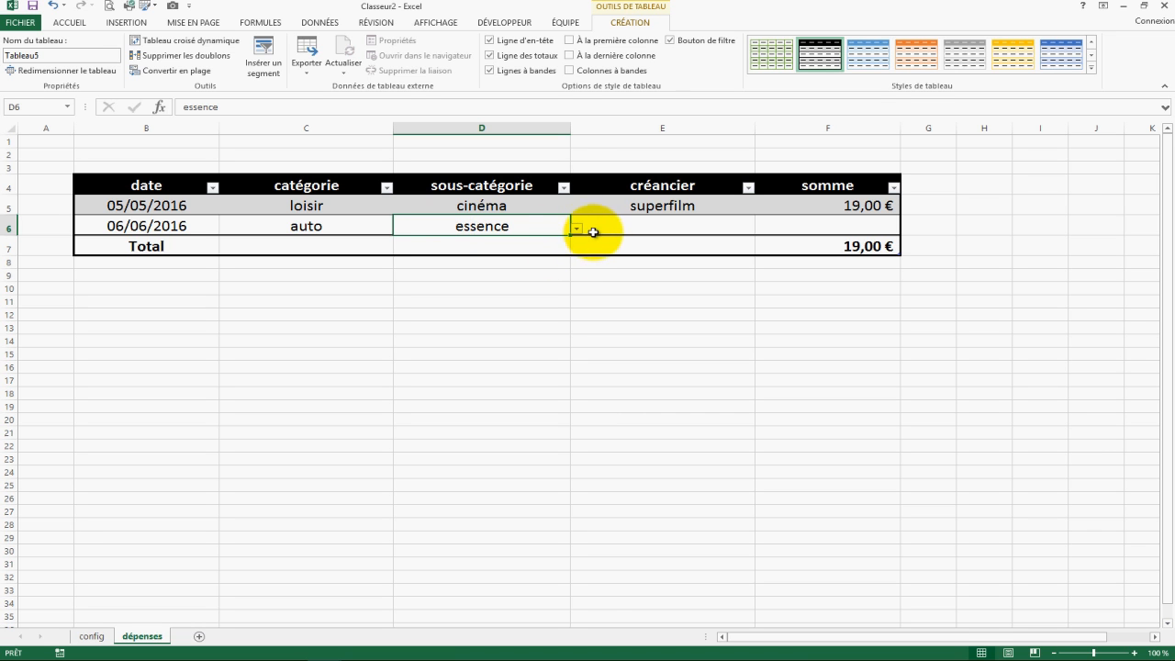
Try to enter "ess" as the sous-catégorie of the 06/06/2016 expense row
{"action": "type", "text": "ess"}
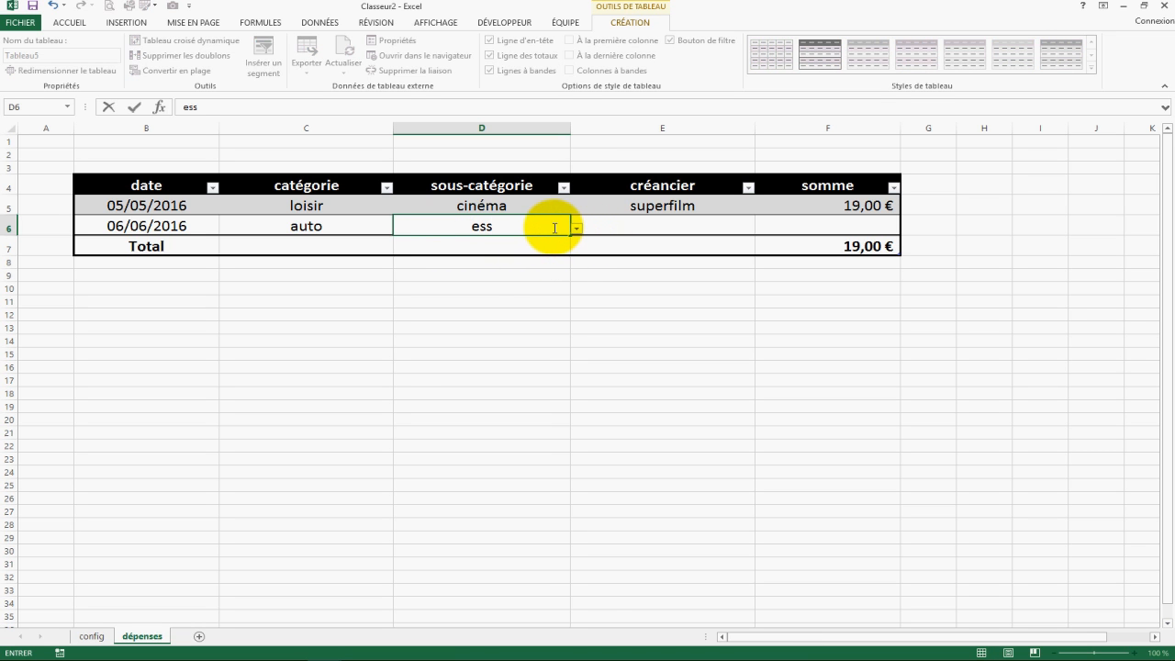
{"action": "key", "text": "Return"}
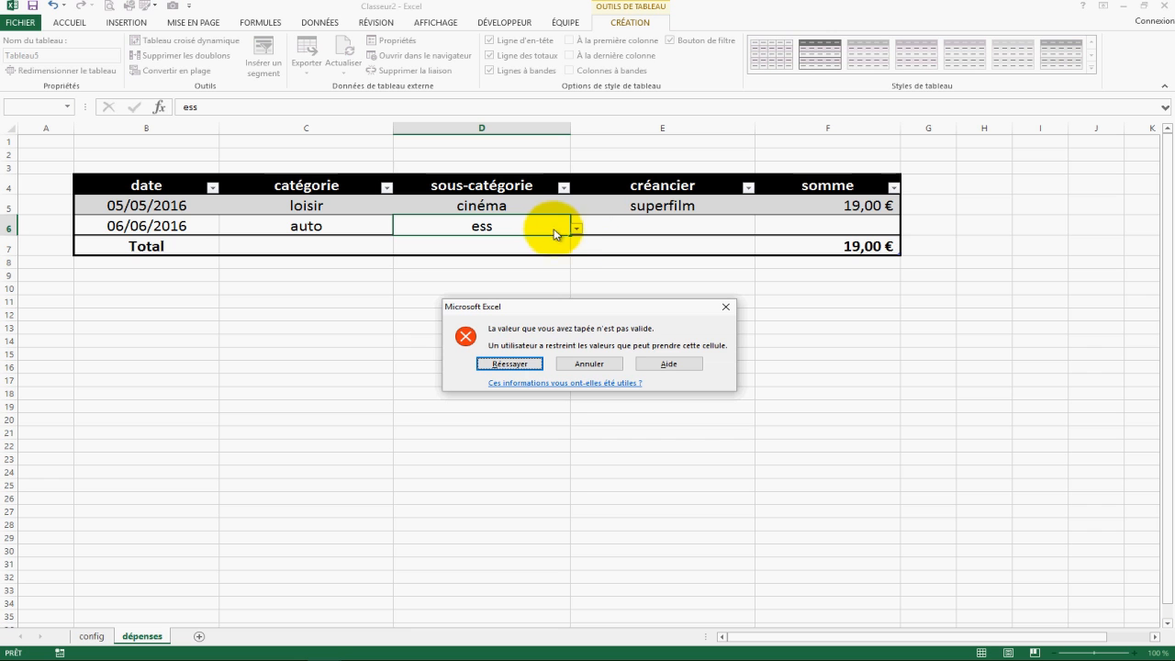
{"action": "left_click", "coordinate": [605, 366]}
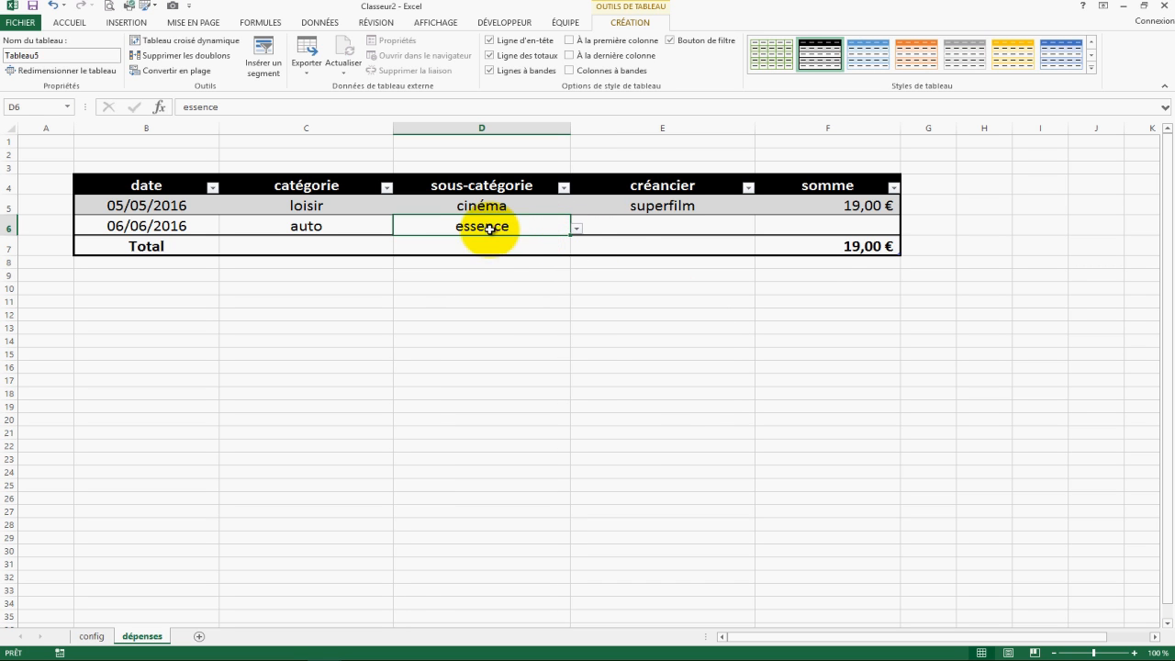
Complete the 06/06/2016 row with créancier benzinman and somme 55, and add another table row
{"action": "left_click", "coordinate": [612, 229]}
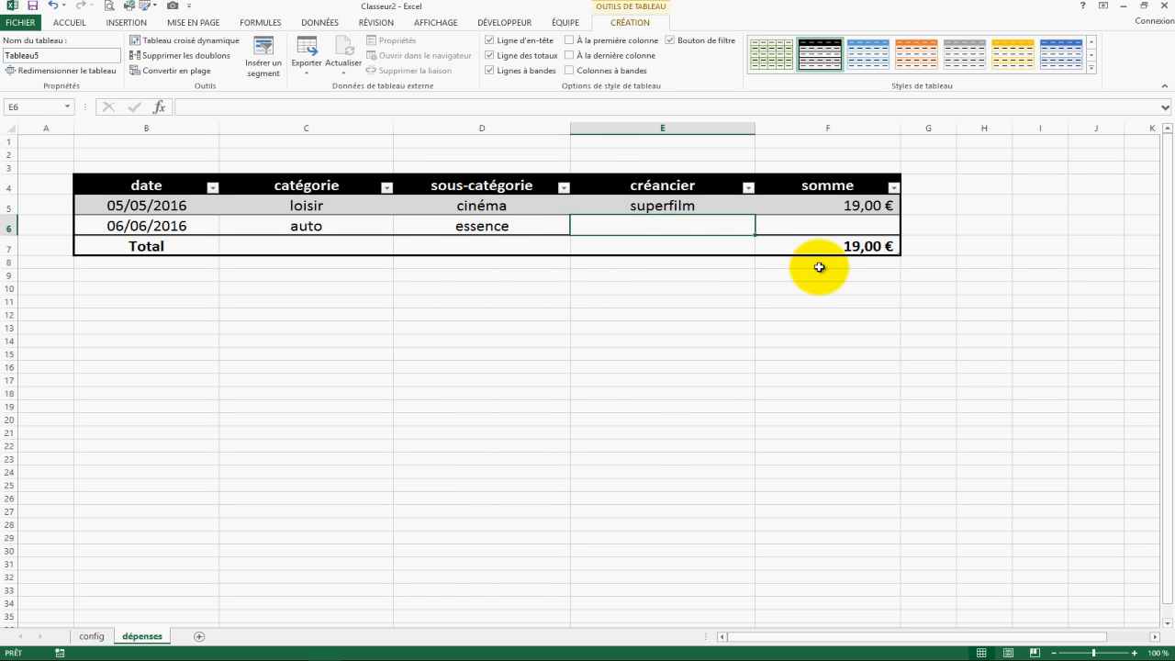
{"action": "type", "text": "benzinman"}
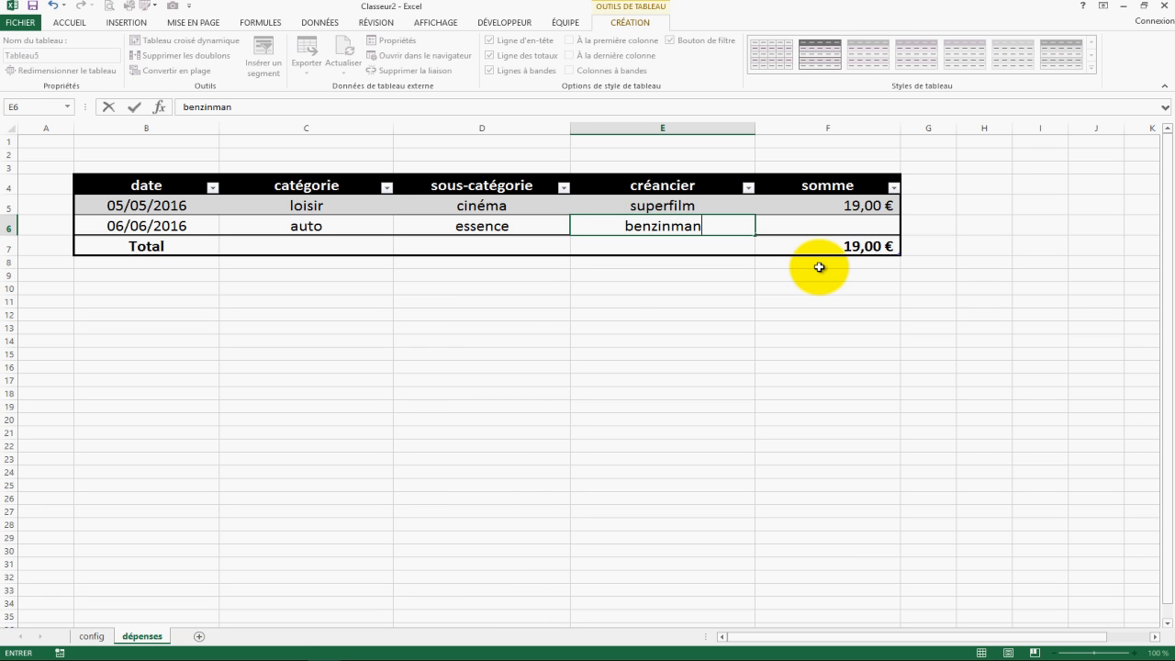
{"action": "key", "text": "Tab"}
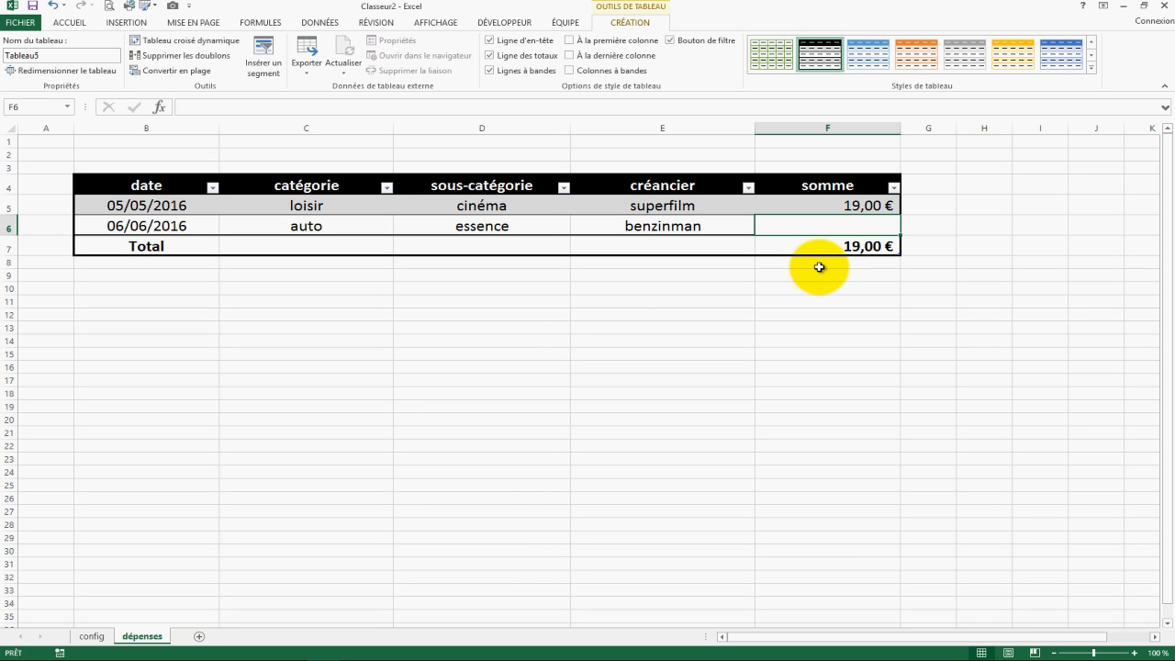
{"action": "type", "text": "55"}
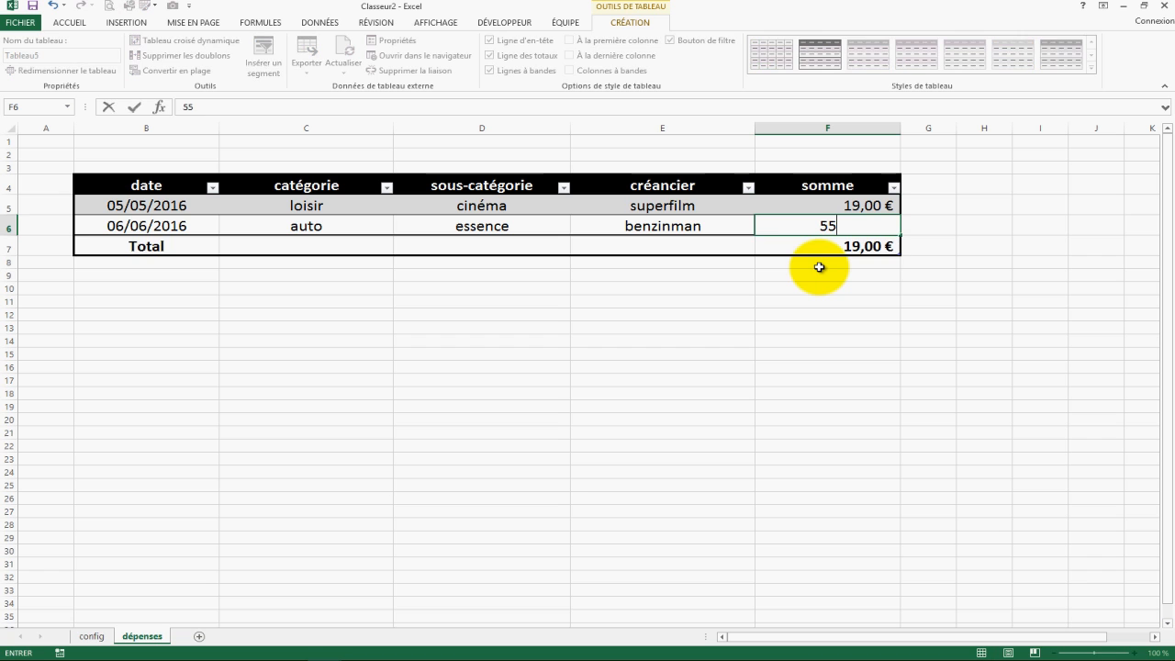
{"action": "key", "text": "Tab"}
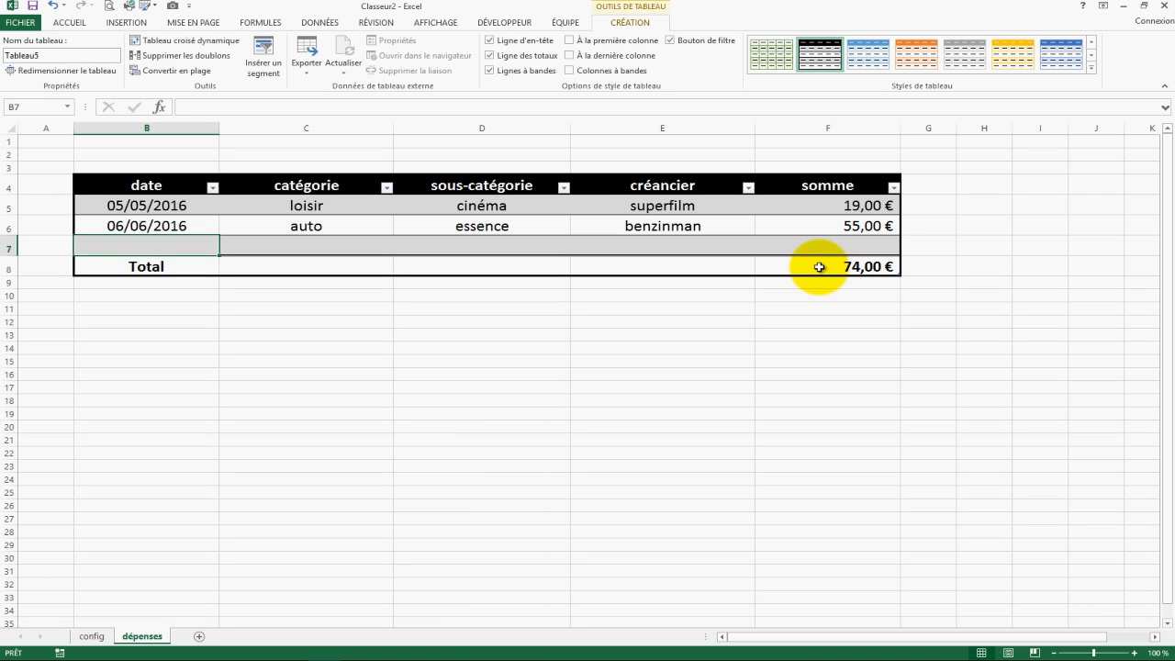
Fill the new row with date 01/06/2016, catégorie habitation and sous-catégorie traveaux, choosing both categories from their lists
{"action": "type", "text": "1/6/2016"}
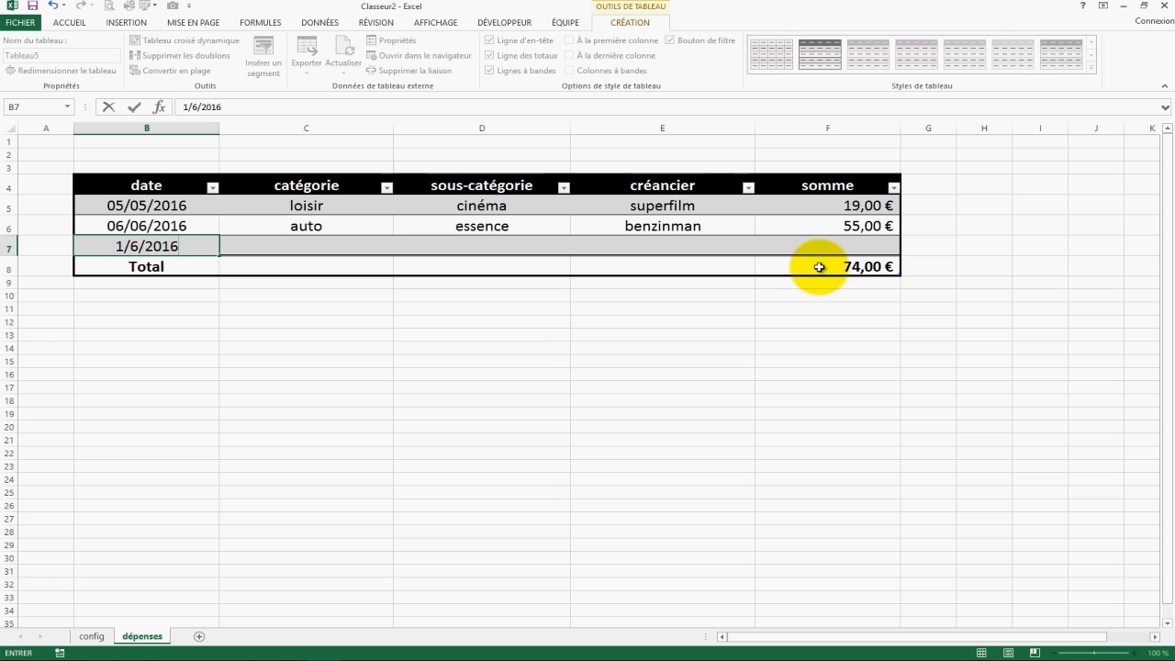
{"action": "key", "text": "Tab"}
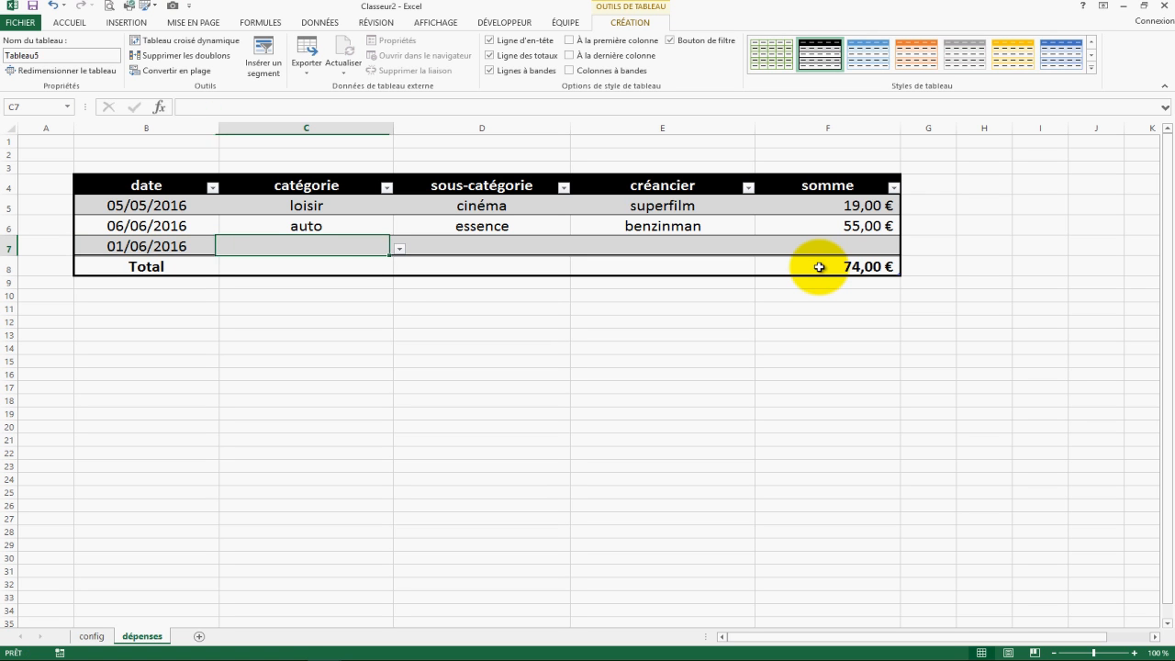
{"action": "left_click", "coordinate": [399, 249]}
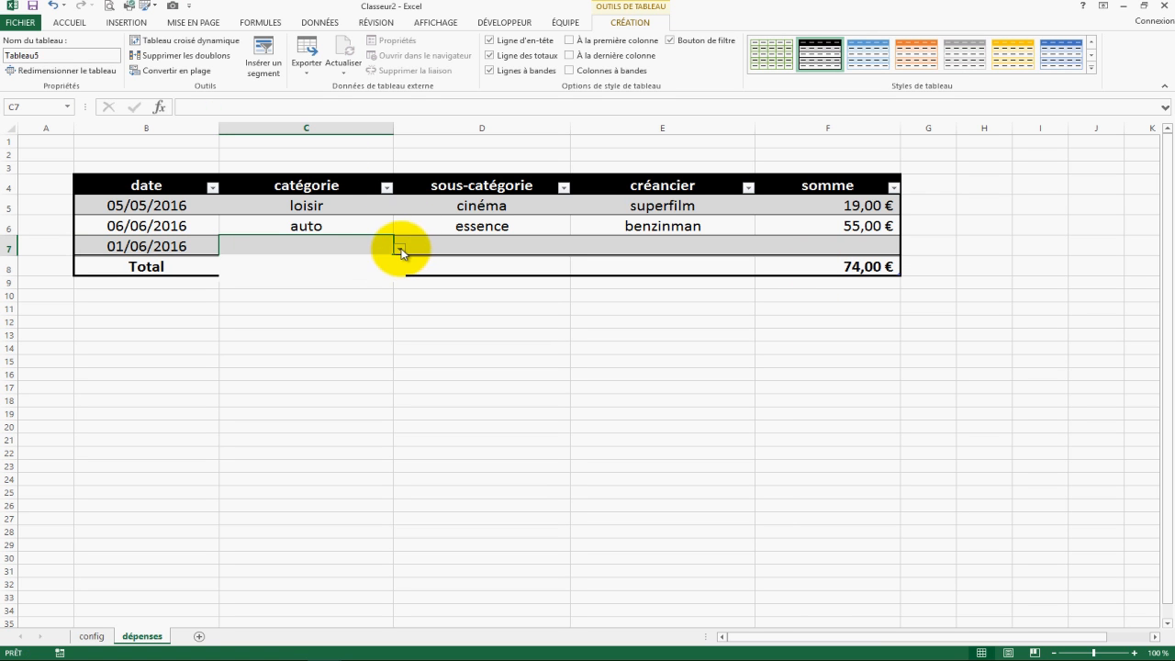
{"action": "left_click", "coordinate": [372, 262]}
{"action": "key", "text": "Tab"}
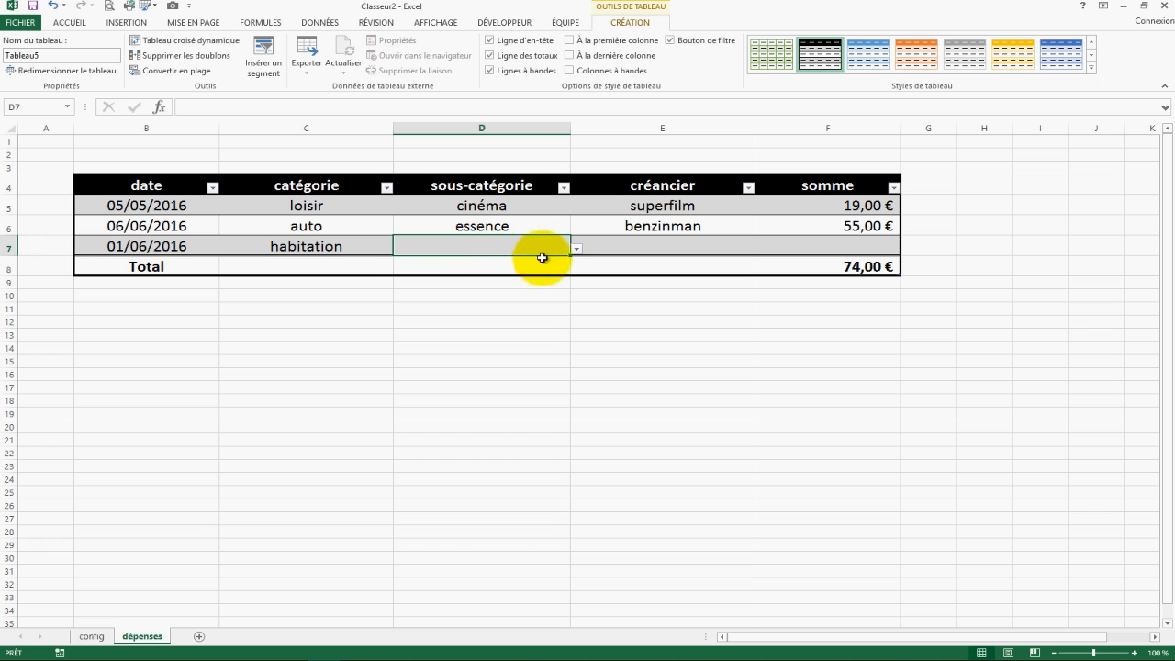
{"action": "left_click", "coordinate": [578, 248]}
{"action": "left_click", "coordinate": [486, 262]}
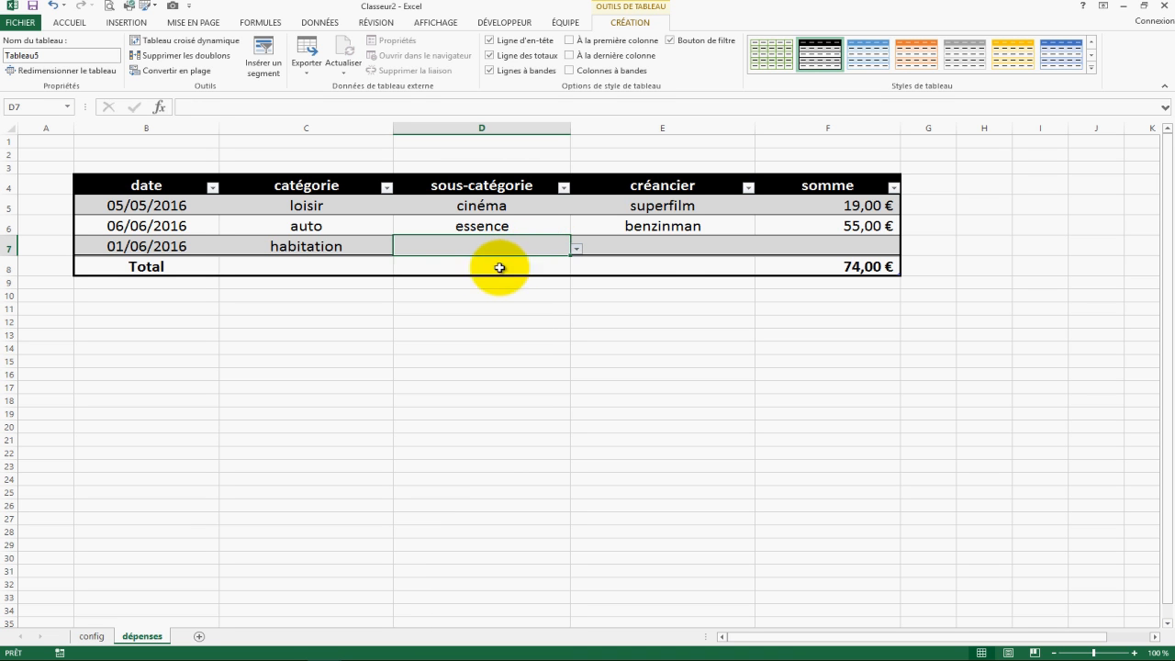
Enter the creditor's name and a somme of 1500 in the 01/06/2016 row, and add another table row
{"action": "left_click", "coordinate": [657, 246]}
{"action": "type", "text": "benzinman"}
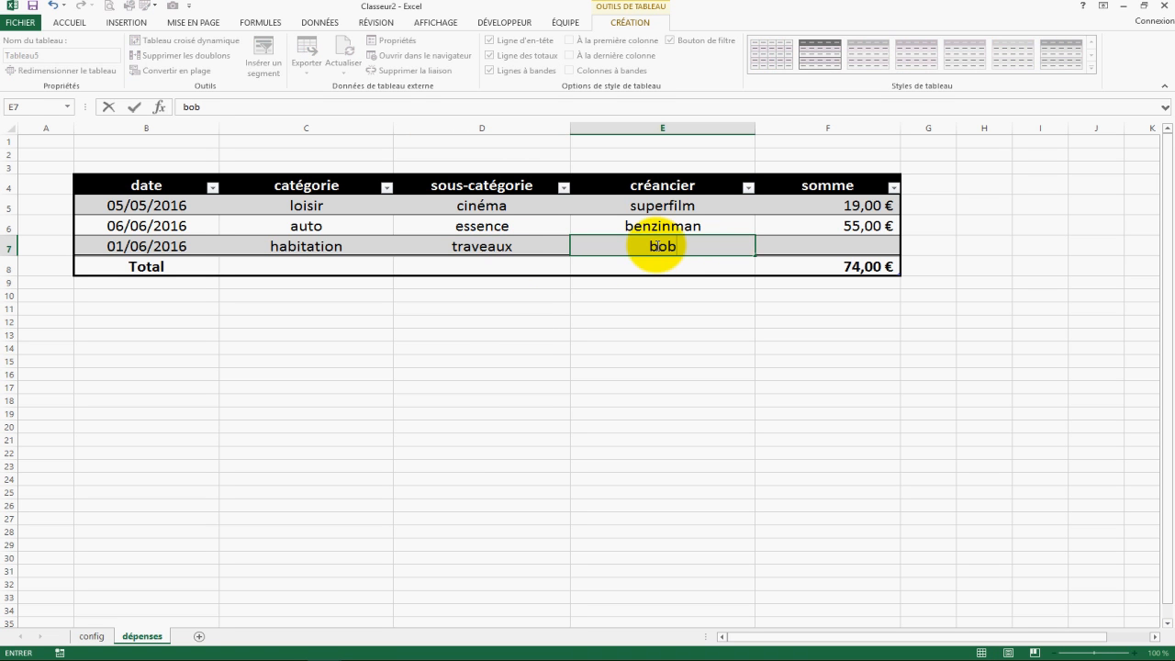
{"action": "key", "text": "Tab"}
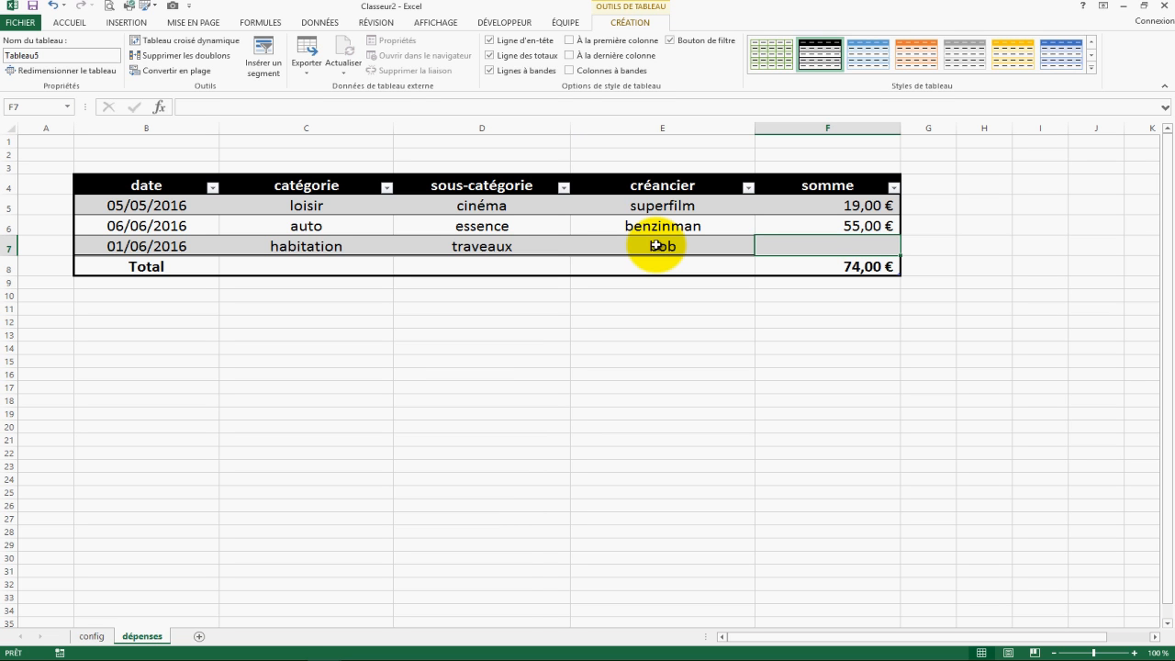
{"action": "type", "text": "1500"}
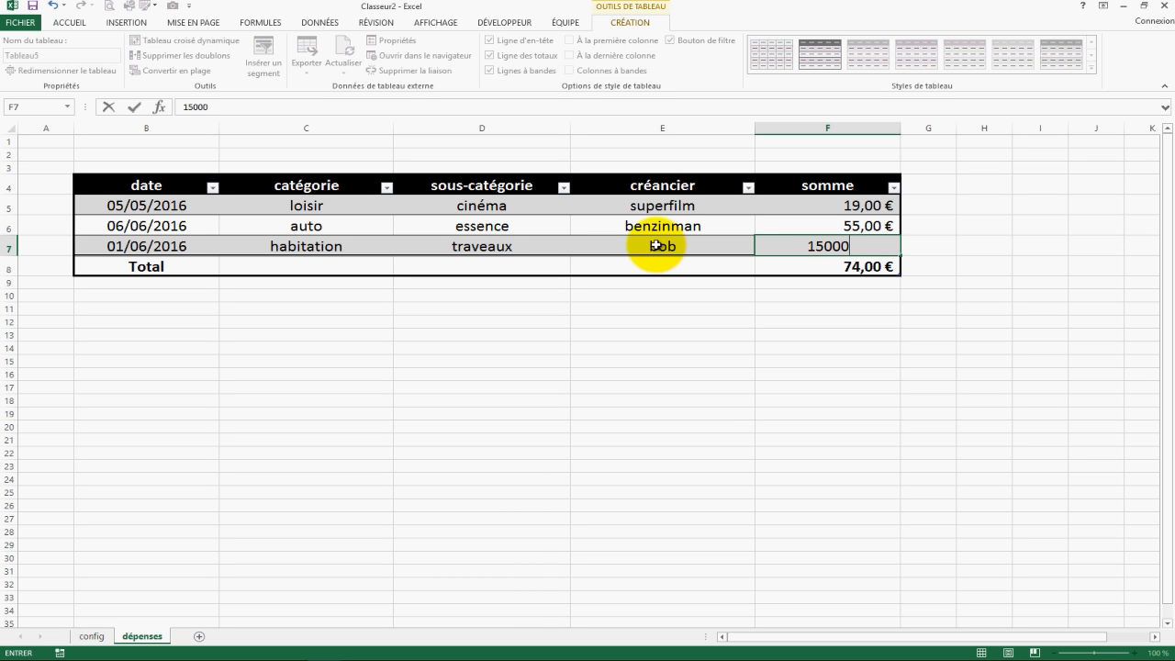
{"action": "key", "text": "Tab"}
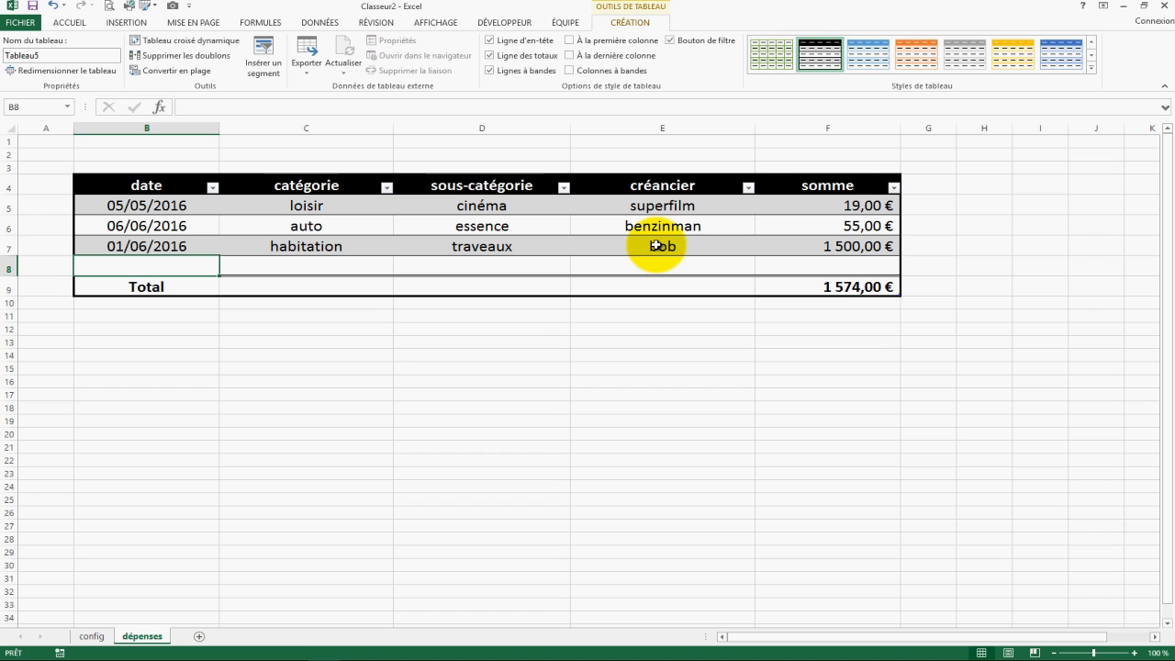
Fill the new row with date 01/05/2015, catégorie auto and sous-catégorie garage, choosing both categories from their lists
{"action": "type", "text": "1/05/2015"}
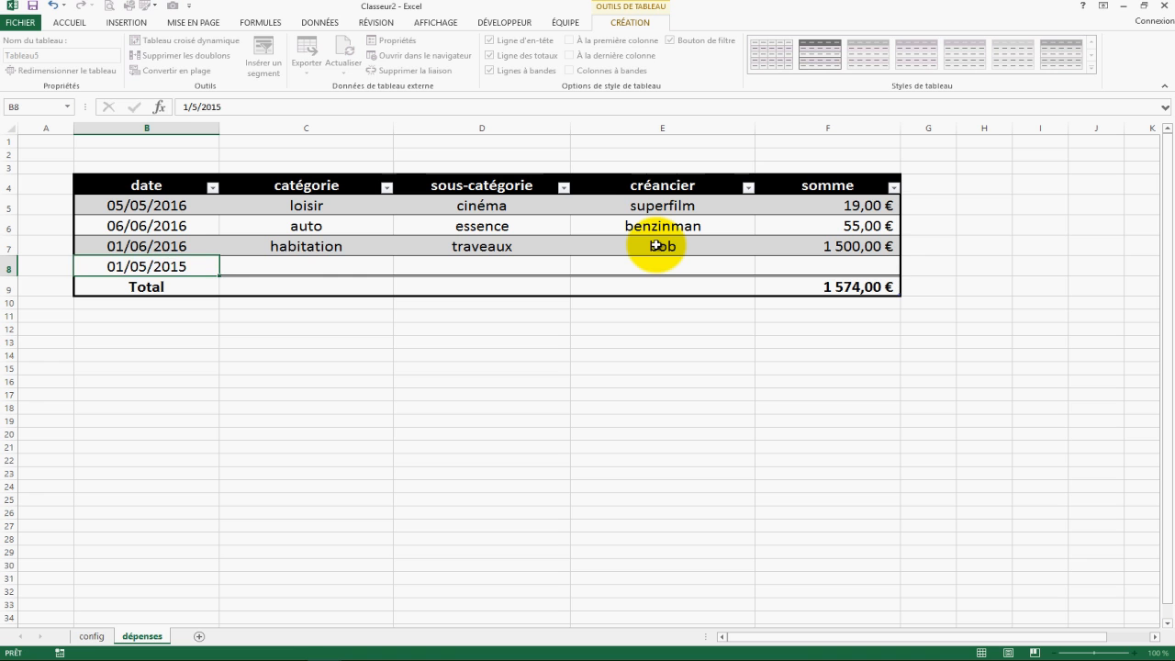
{"action": "key", "text": "Tab"}
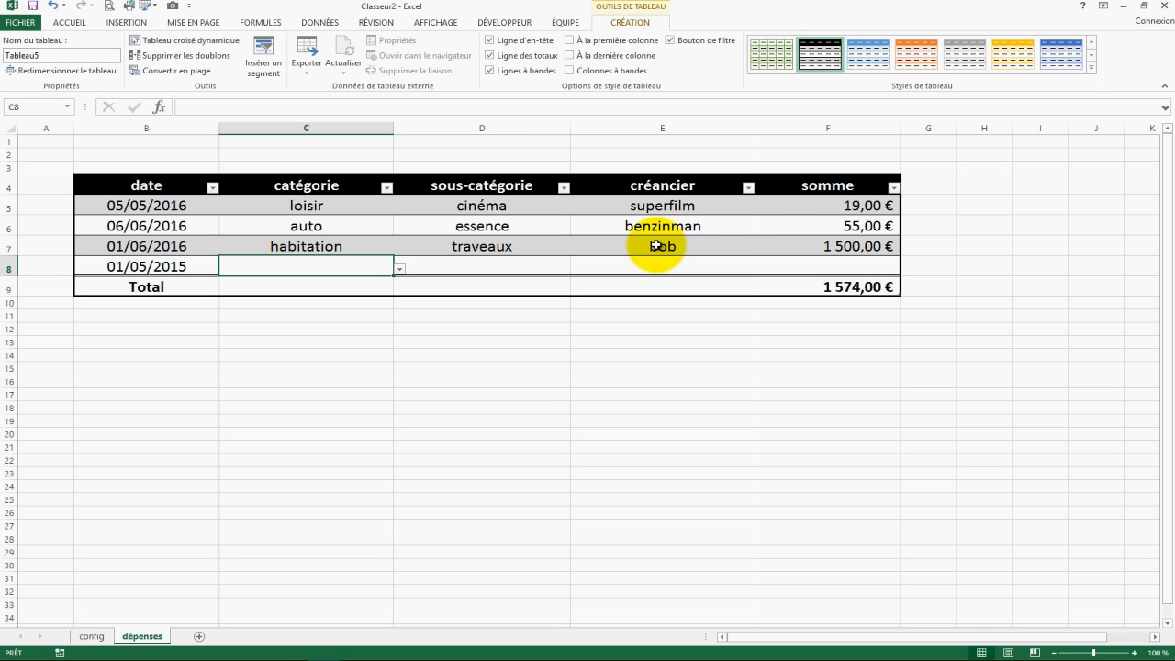
{"action": "left_click", "coordinate": [399, 272]}
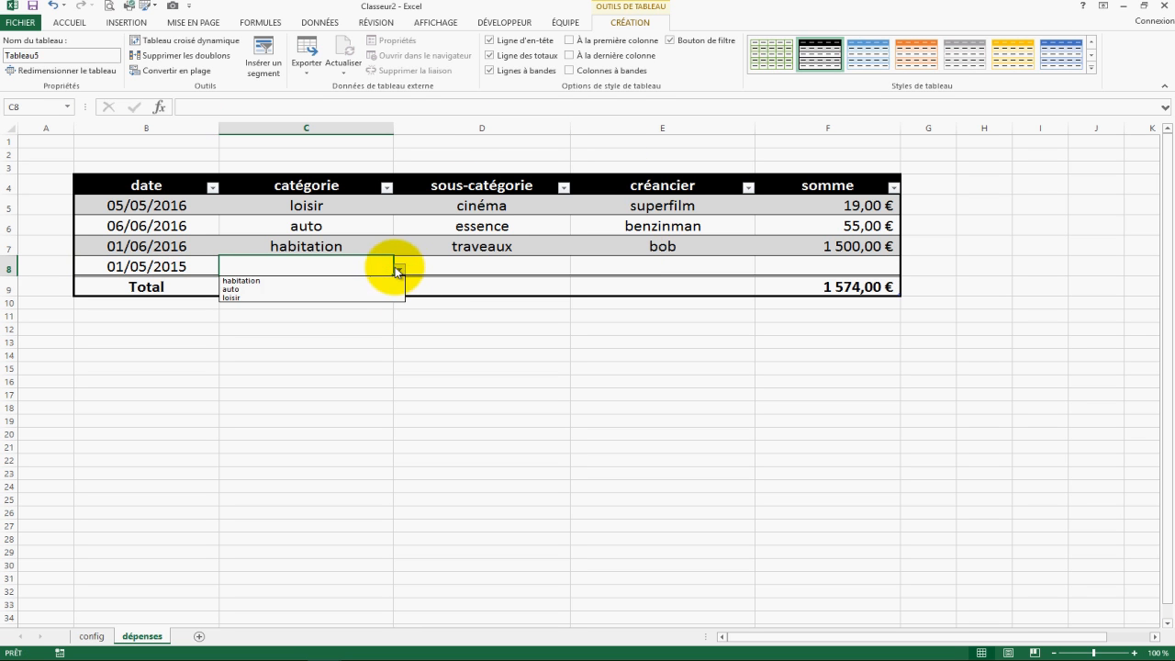
{"action": "left_click", "coordinate": [341, 292]}
{"action": "left_click", "coordinate": [543, 267]}
{"action": "left_click", "coordinate": [576, 269]}
{"action": "left_click", "coordinate": [559, 284]}
{"action": "key", "text": "Tab"}
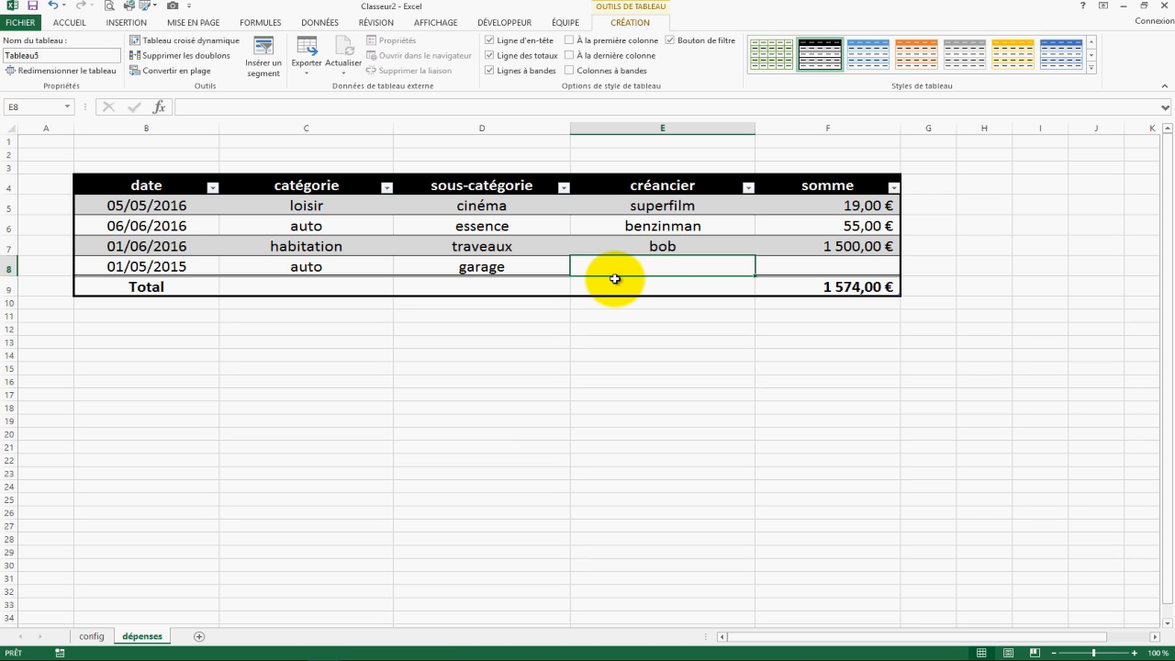
Complete the 01/05/2015 row with créancier "le garage" and somme 54
{"action": "type", "text": "le garage"}
{"action": "key", "text": "Tab"}
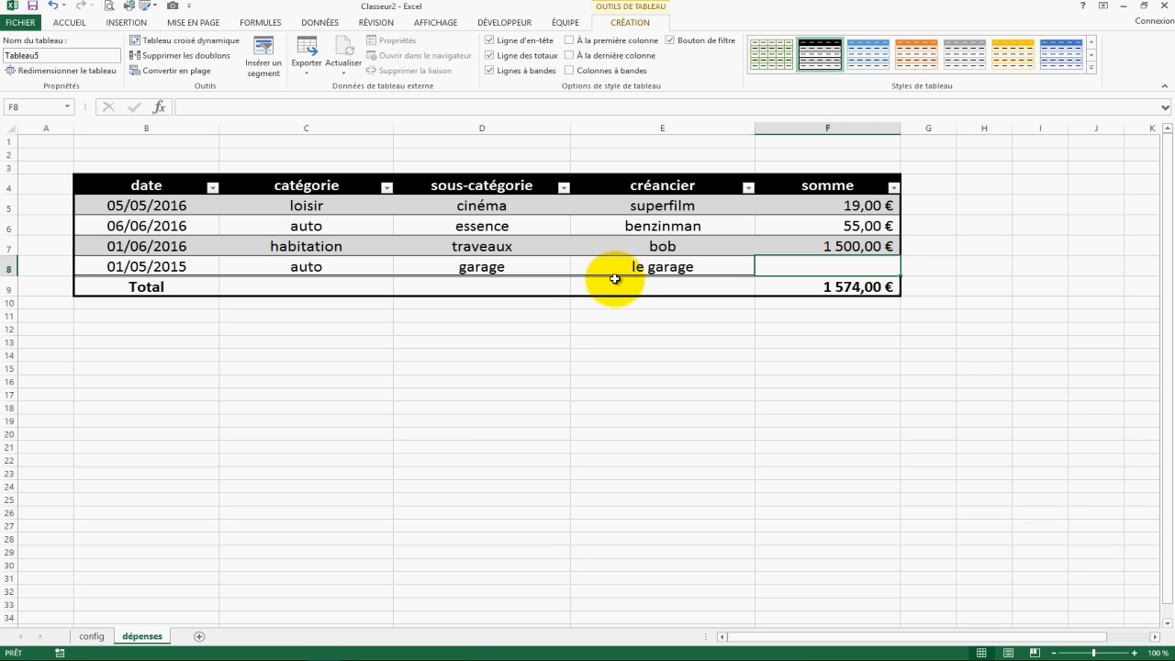
{"action": "type", "text": "54"}
{"action": "key", "text": "Tab"}
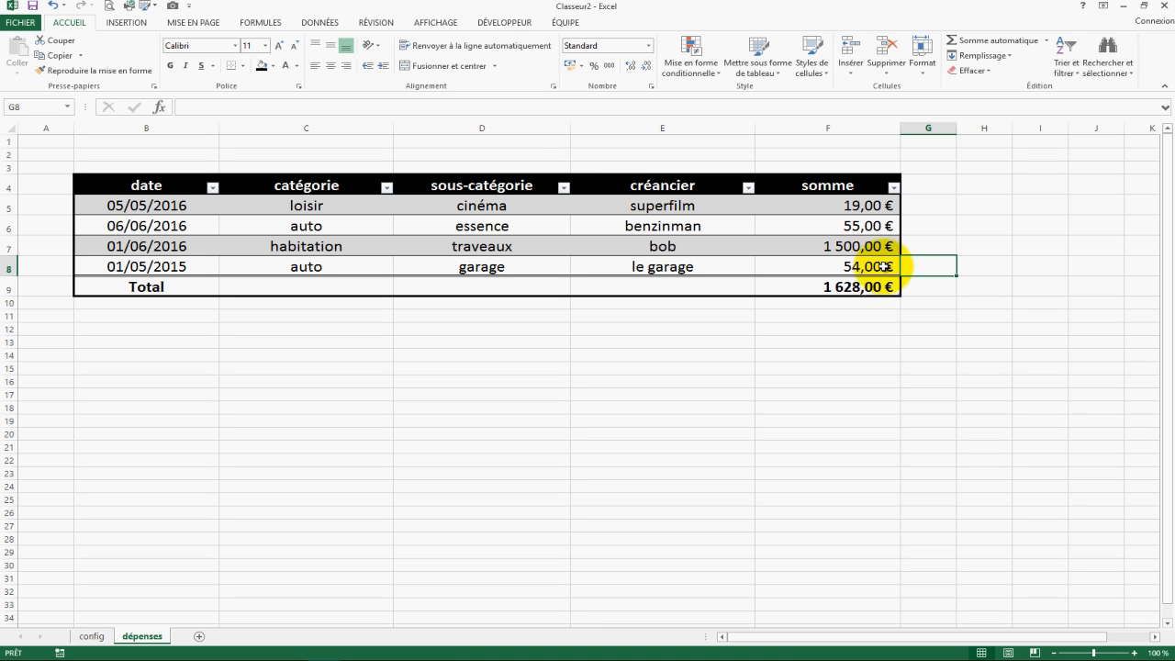
{"action": "left_click_drag", "start_coordinate": [344, 215], "coordinate": [346, 266]}
{"action": "left_click", "coordinate": [509, 208]}
{"action": "left_click_drag", "start_coordinate": [509, 209], "coordinate": [551, 276]}
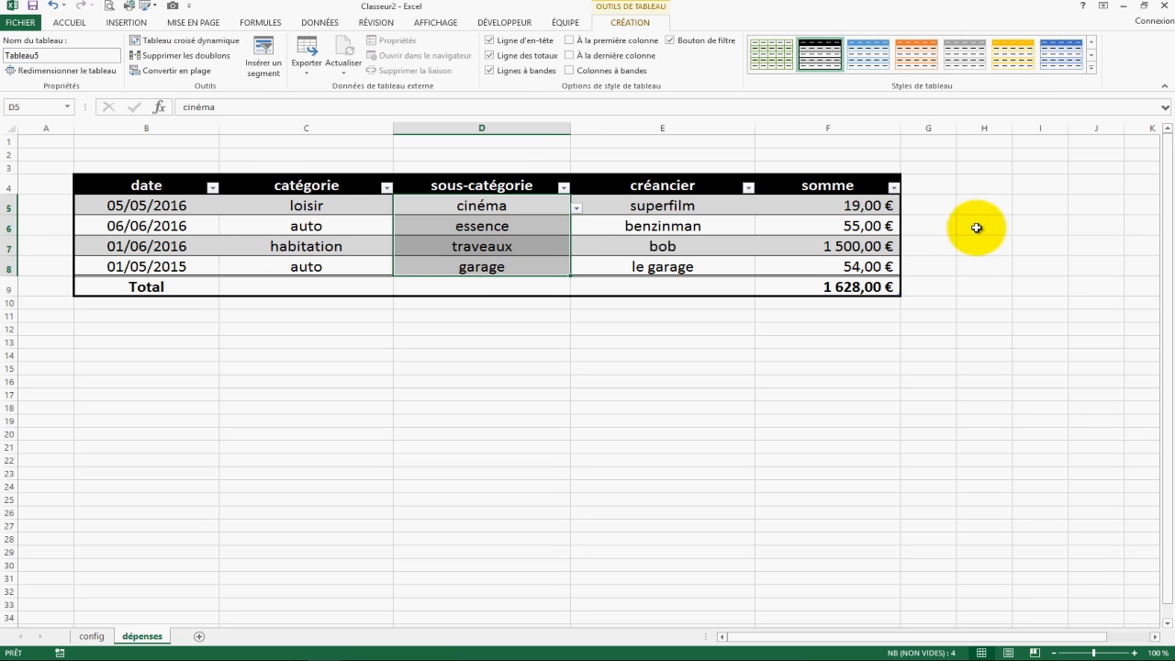
{"action": "left_click_drag", "start_coordinate": [682, 225], "coordinate": [677, 271]}
{"action": "left_click_drag", "start_coordinate": [887, 210], "coordinate": [858, 267]}
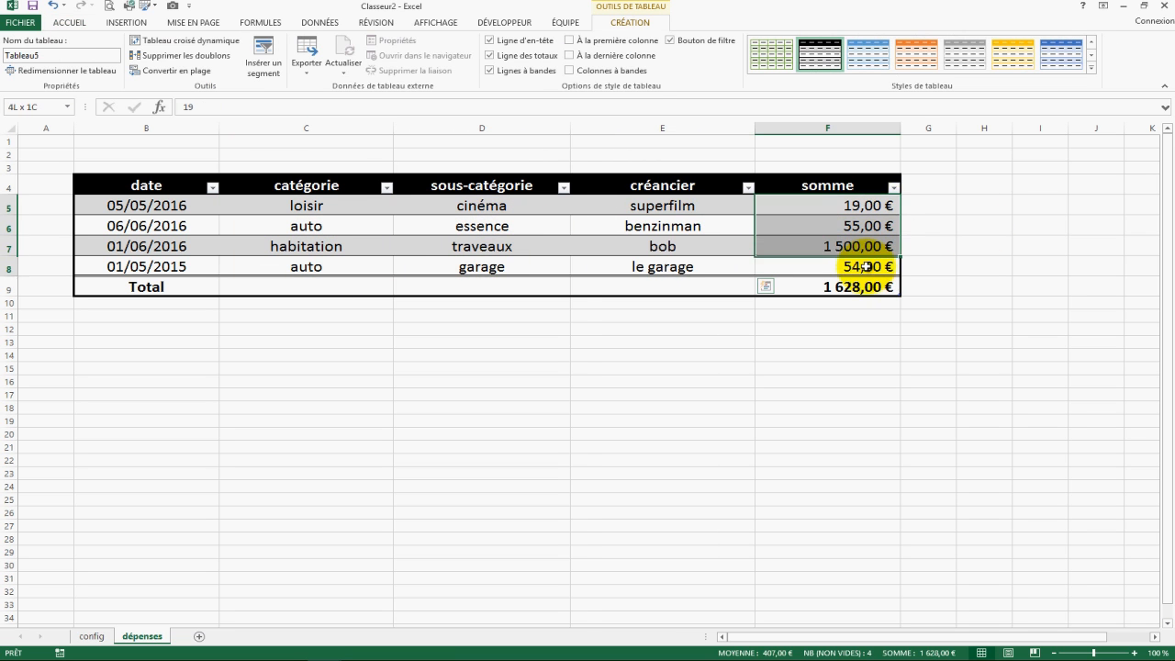
Filter the dépenses table's date column to 2016 only, and narrow the filter to mai 2016
{"action": "left_click", "coordinate": [854, 287]}
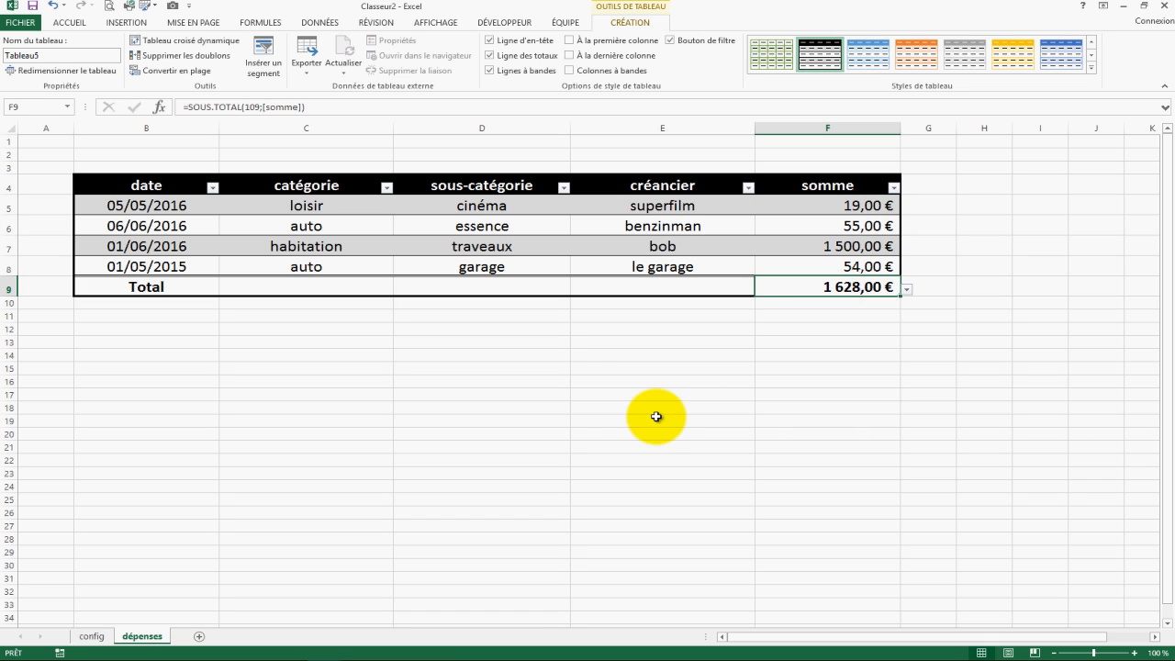
{"action": "left_click", "coordinate": [213, 187]}
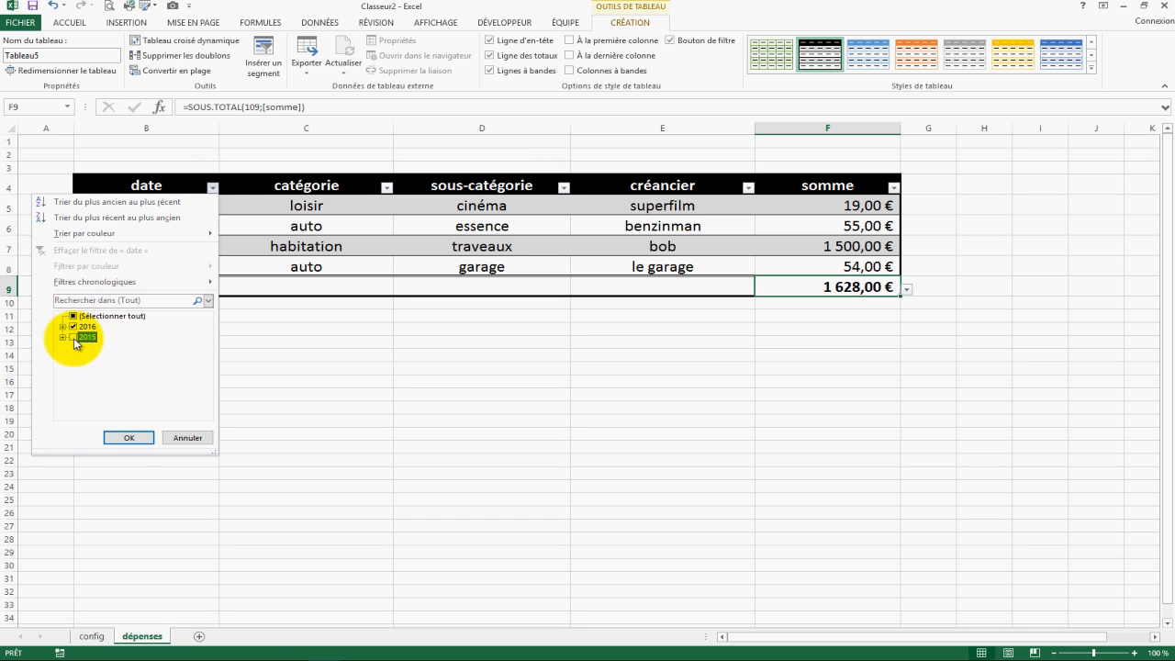
{"action": "left_click", "coordinate": [127, 439]}
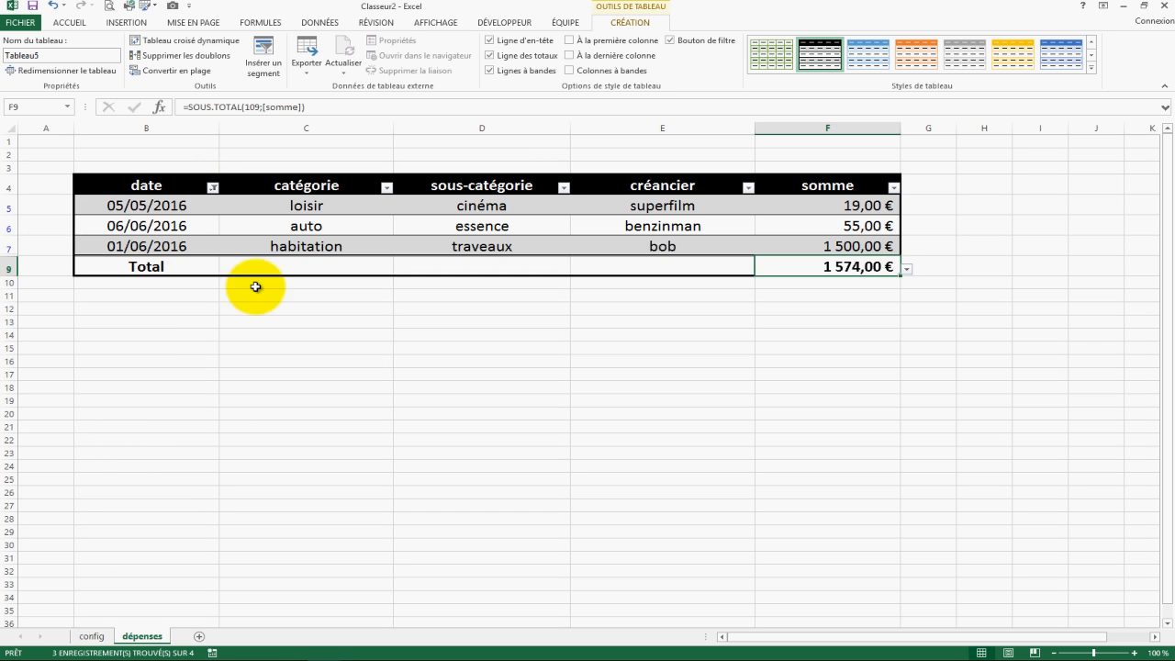
{"action": "left_click", "coordinate": [212, 187]}
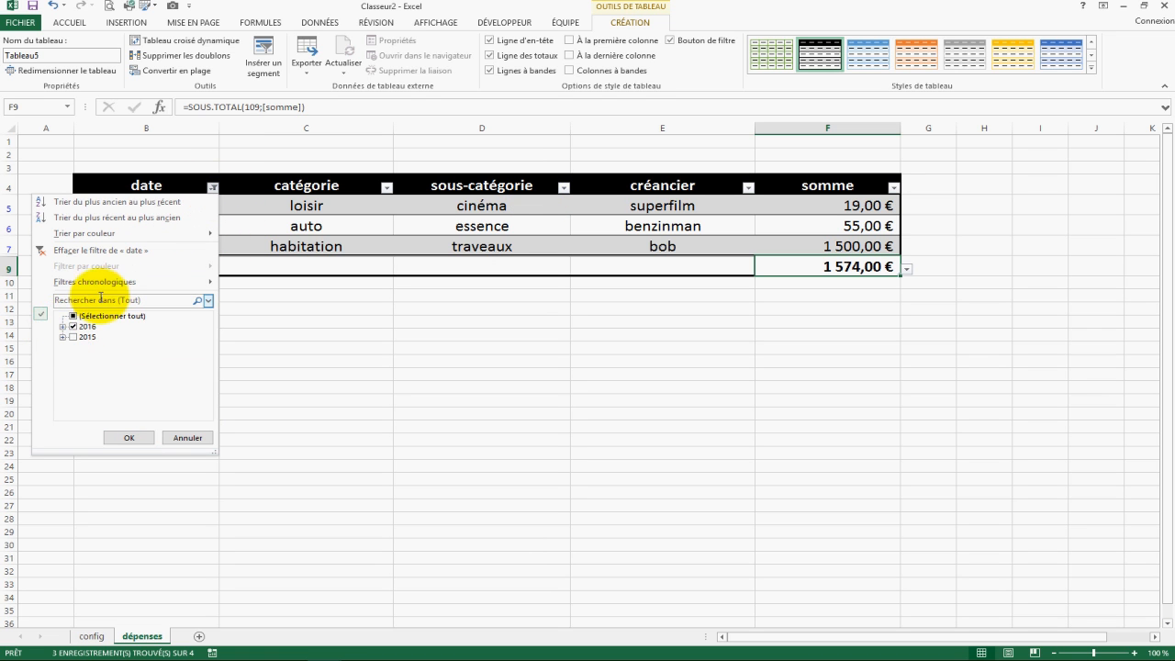
{"action": "left_click", "coordinate": [63, 329]}
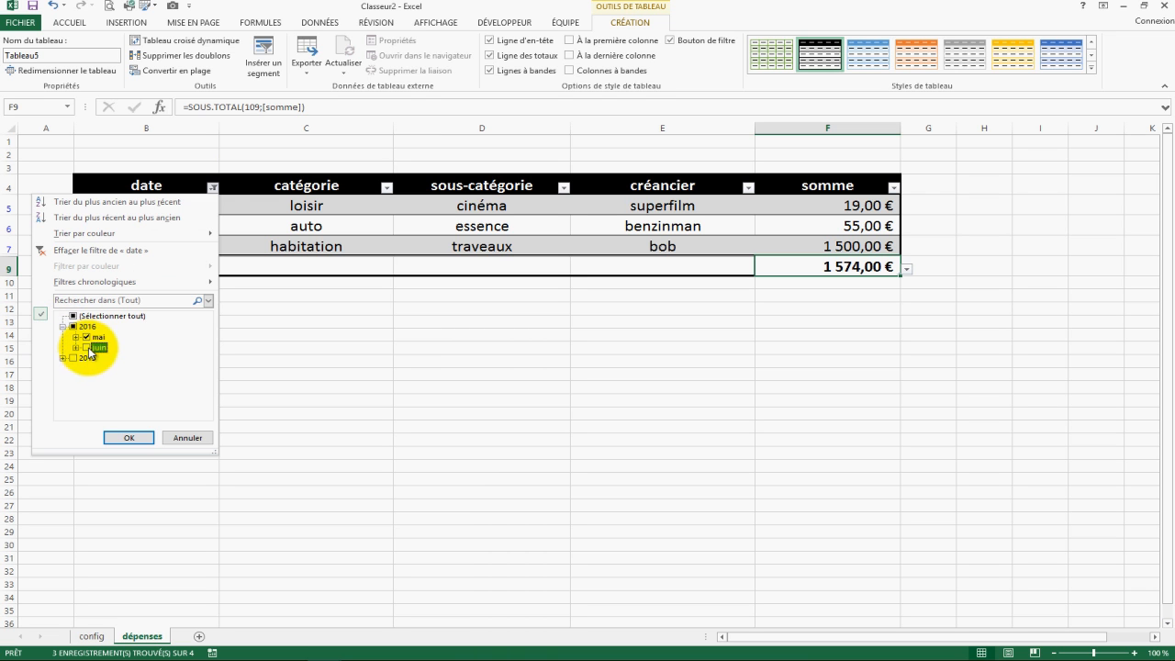
{"action": "left_click", "coordinate": [129, 437]}
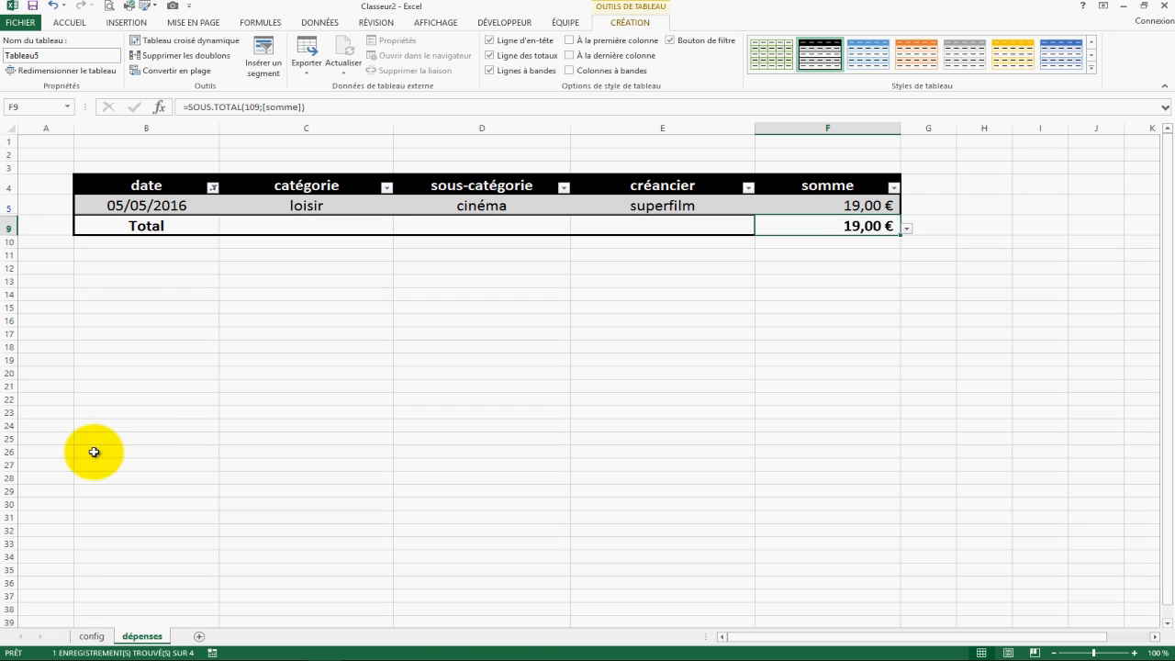
Switch the date column's filter to juin 2016, and clear the date filter
{"action": "left_click", "coordinate": [210, 189]}
{"action": "left_click", "coordinate": [63, 327]}
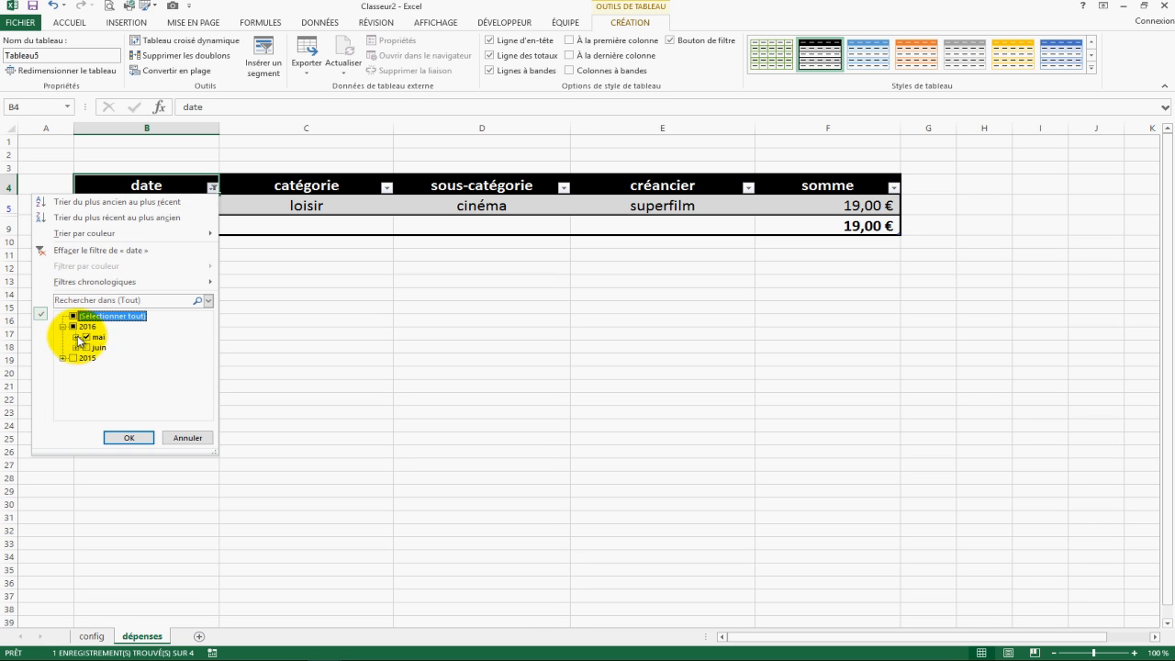
{"action": "left_click", "coordinate": [86, 337]}
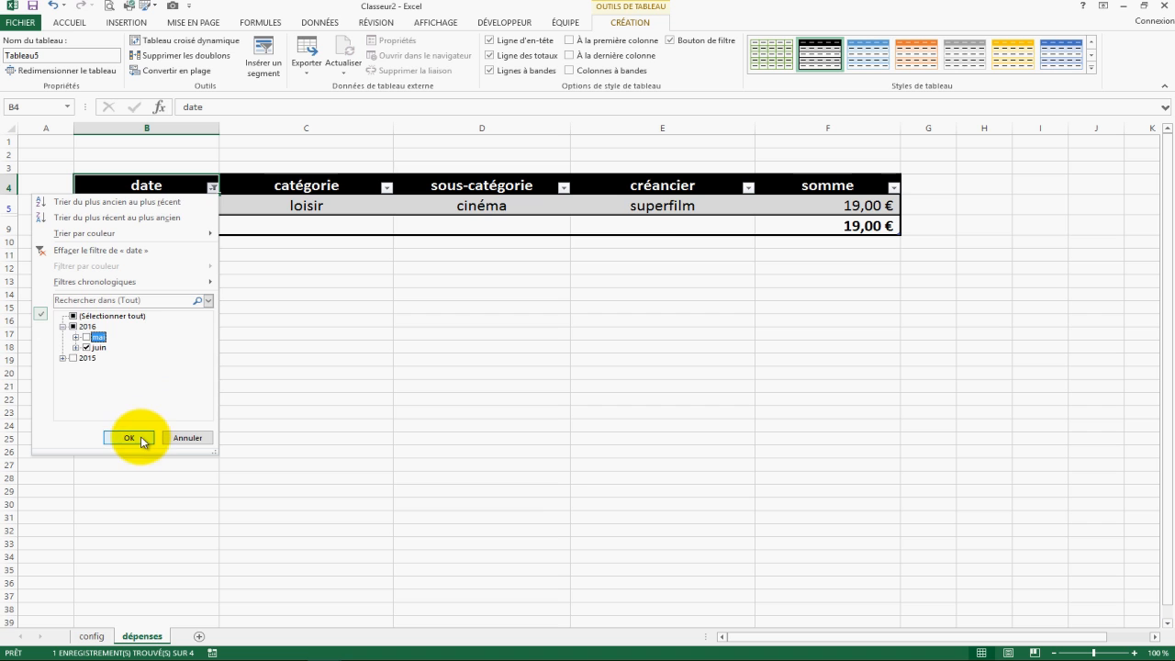
{"action": "left_click", "coordinate": [141, 437]}
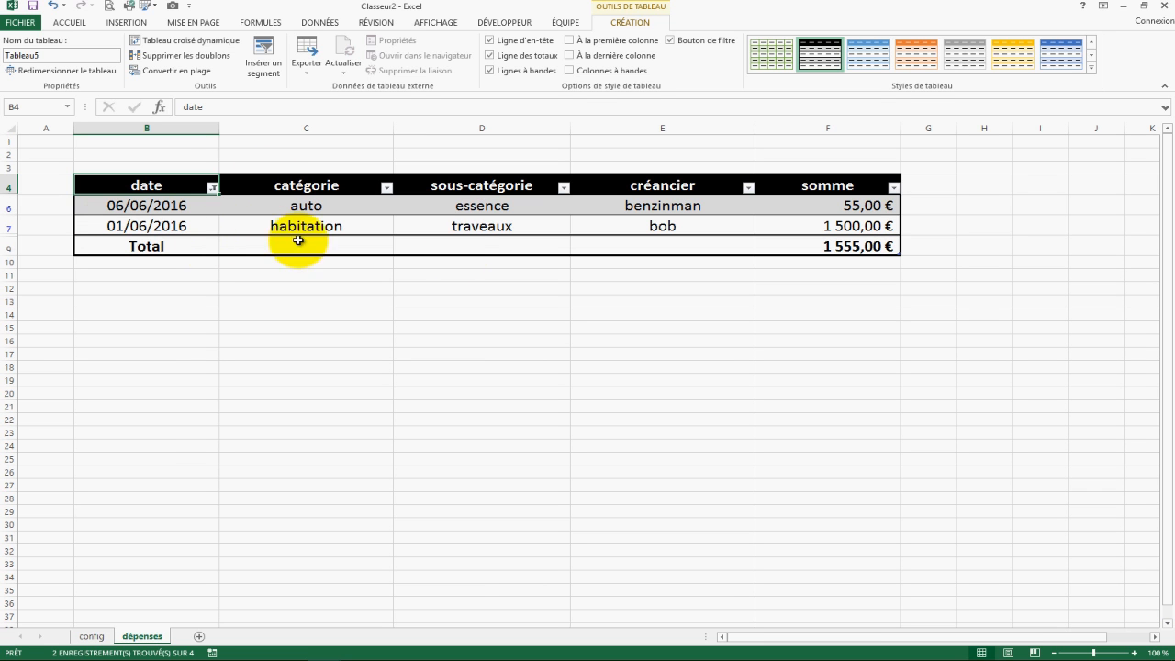
{"action": "left_click", "coordinate": [213, 188]}
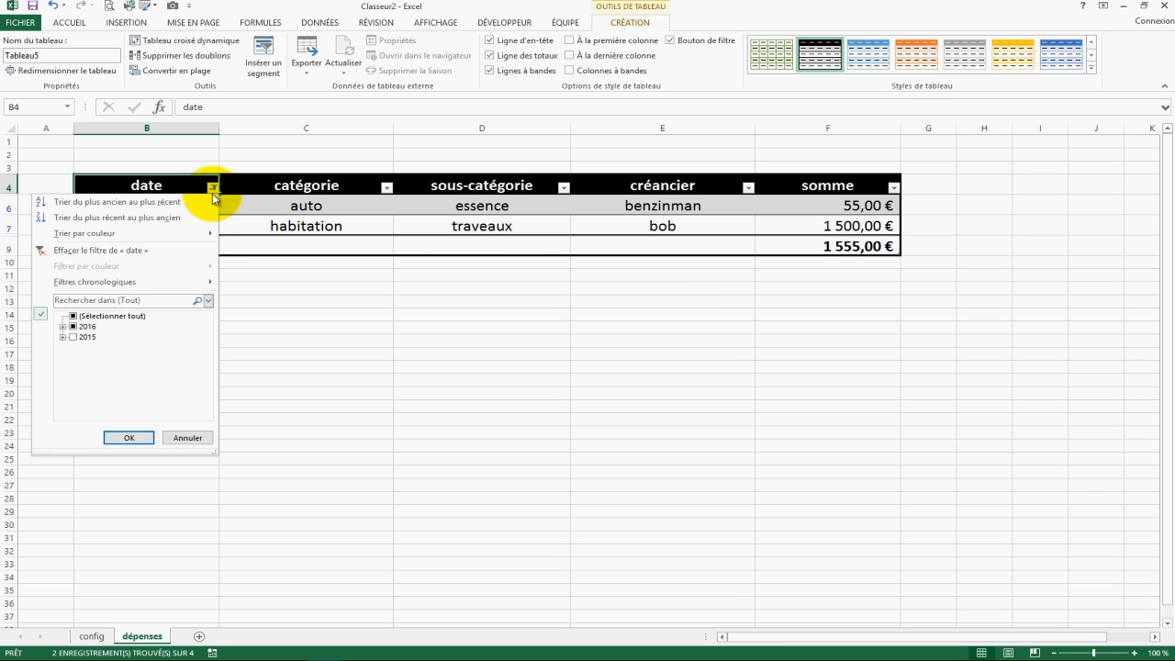
{"action": "left_click", "coordinate": [47, 255]}
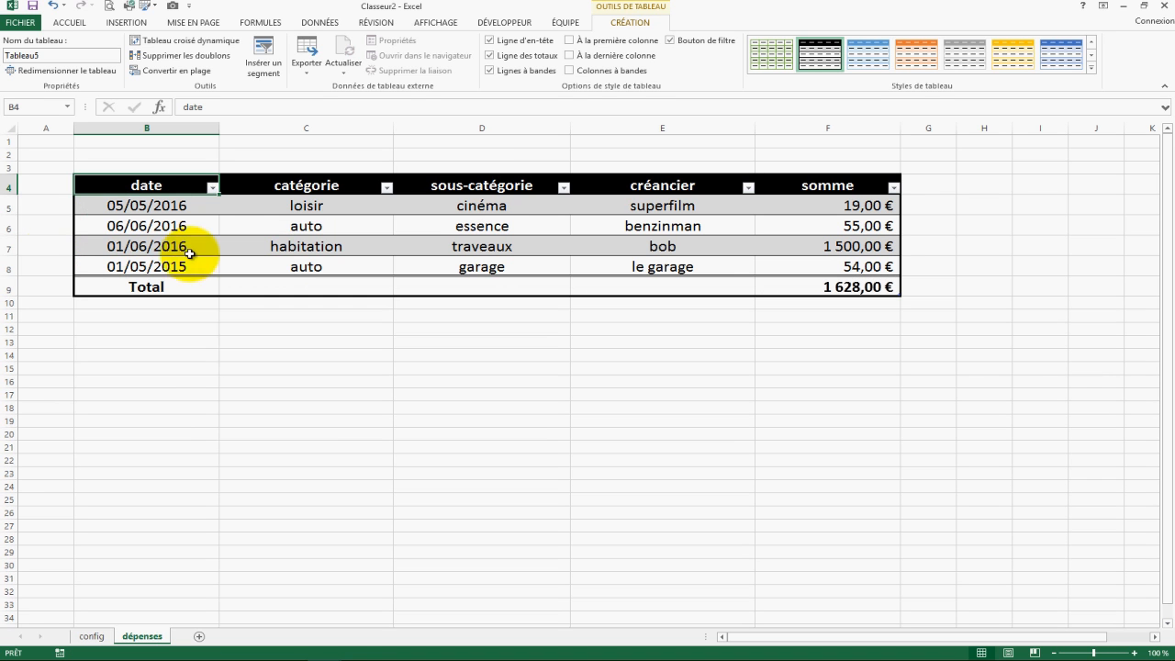
Filter the catégorie column to habitation, and reselect all categories to remove the filter
{"action": "left_click", "coordinate": [387, 187]}
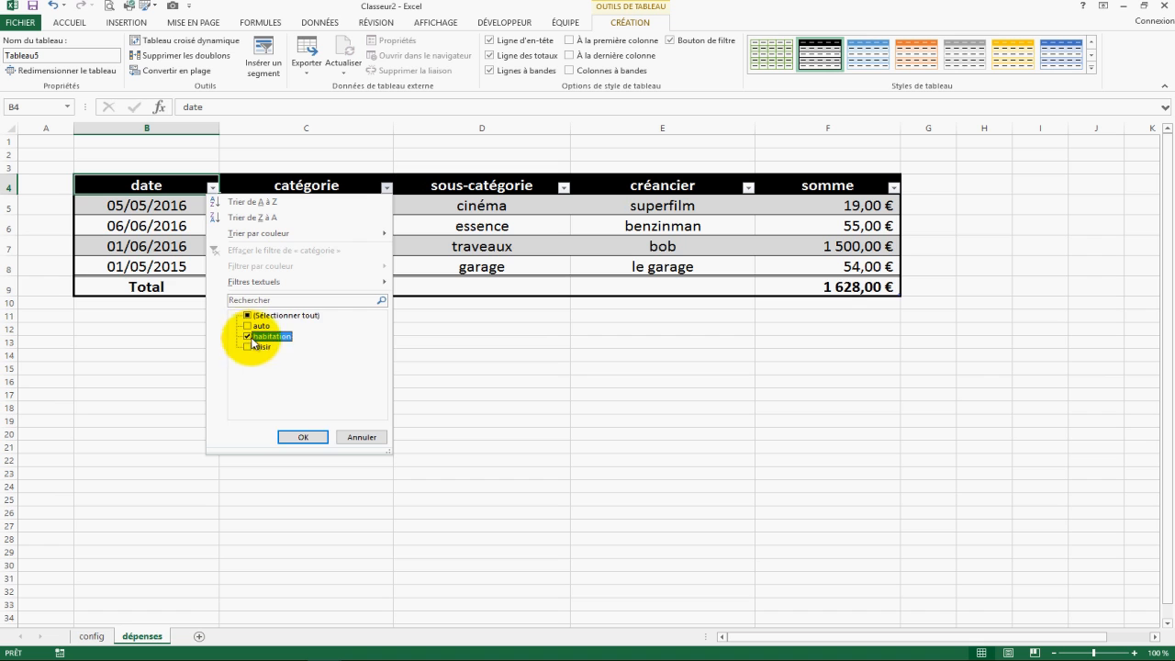
{"action": "left_click", "coordinate": [296, 438]}
{"action": "left_click", "coordinate": [295, 438]}
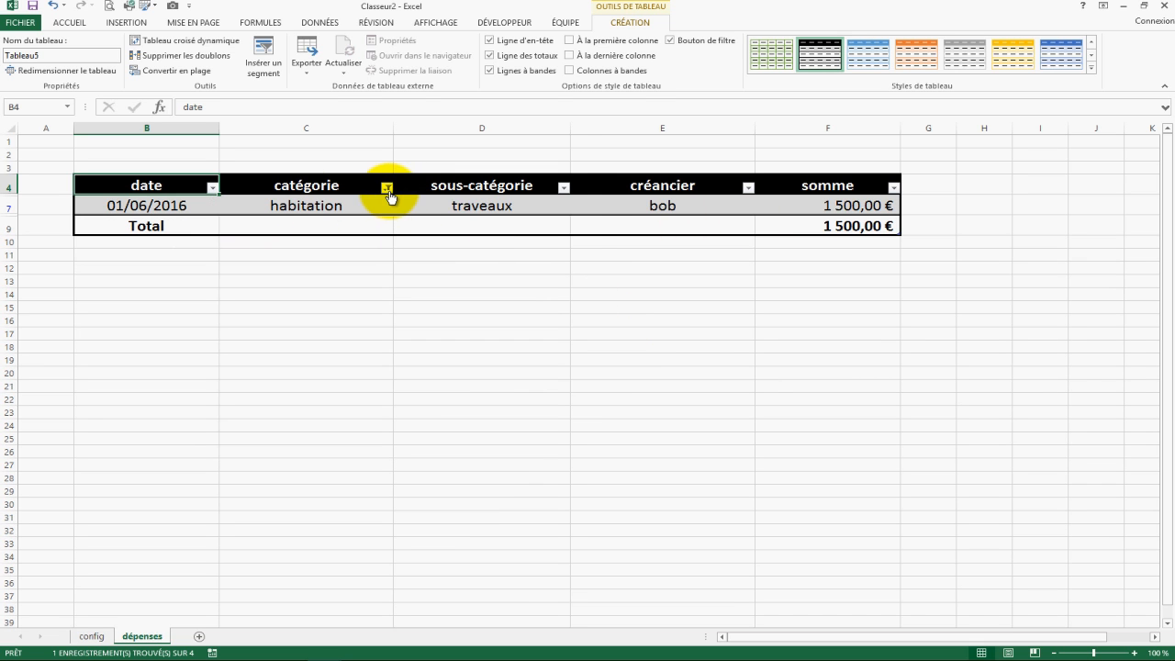
{"action": "left_click", "coordinate": [387, 189]}
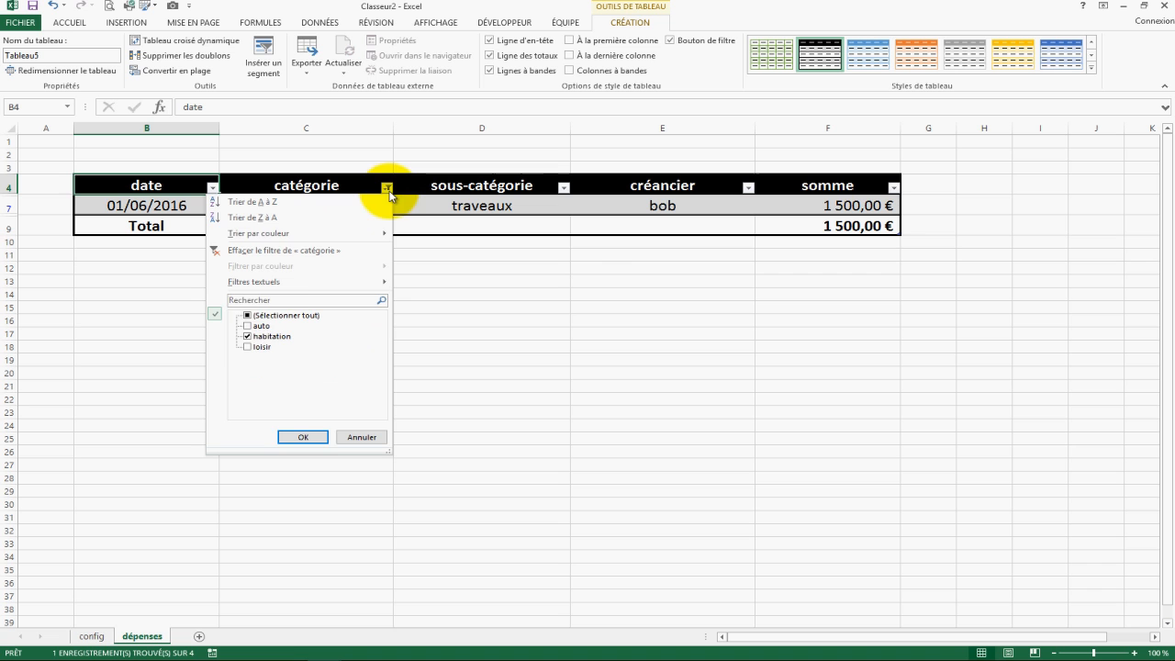
{"action": "left_click", "coordinate": [247, 316]}
{"action": "left_click", "coordinate": [303, 437]}
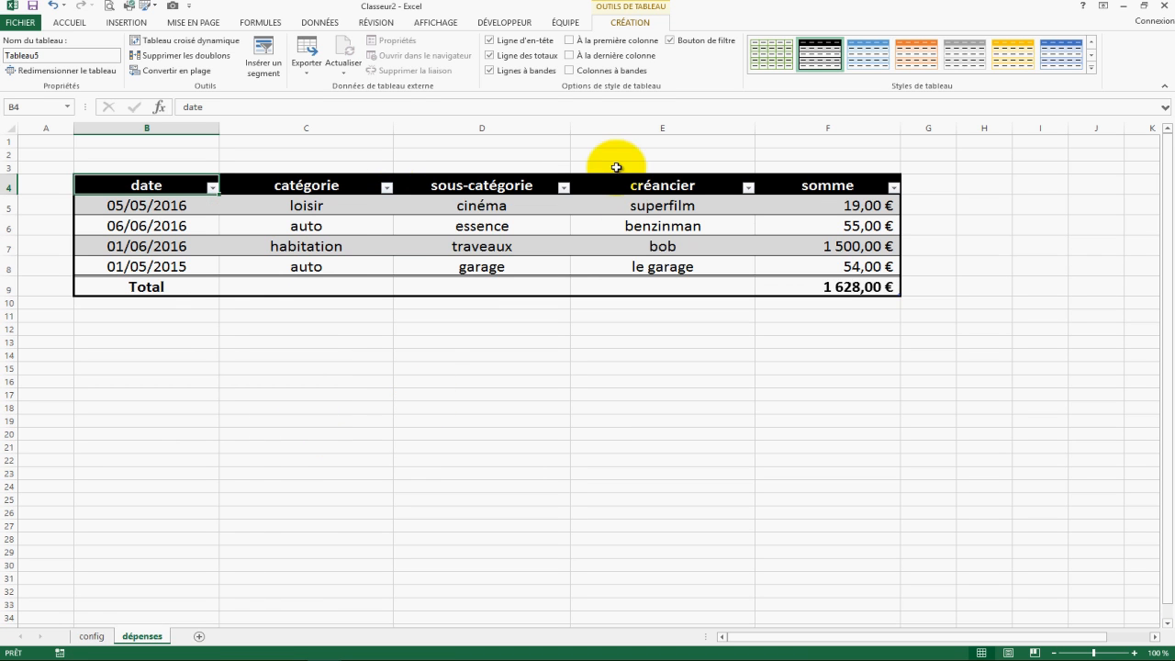
Filter the sous-catégorie column to essence, and clear that filter
{"action": "left_click", "coordinate": [564, 187]}
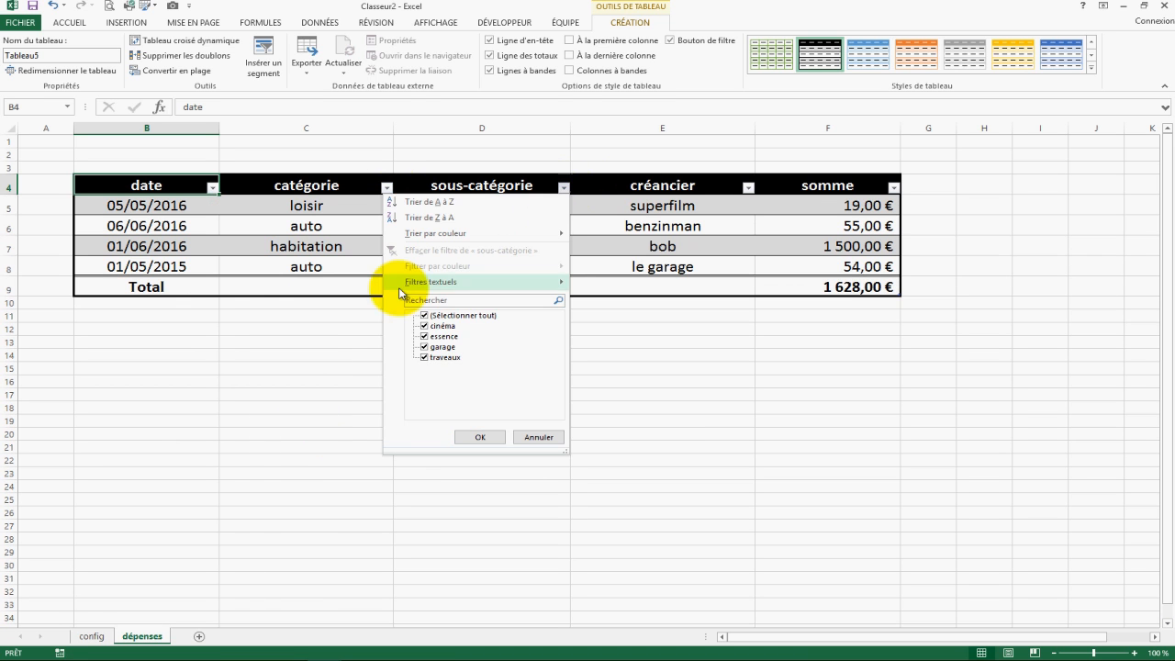
{"action": "left_click", "coordinate": [425, 336]}
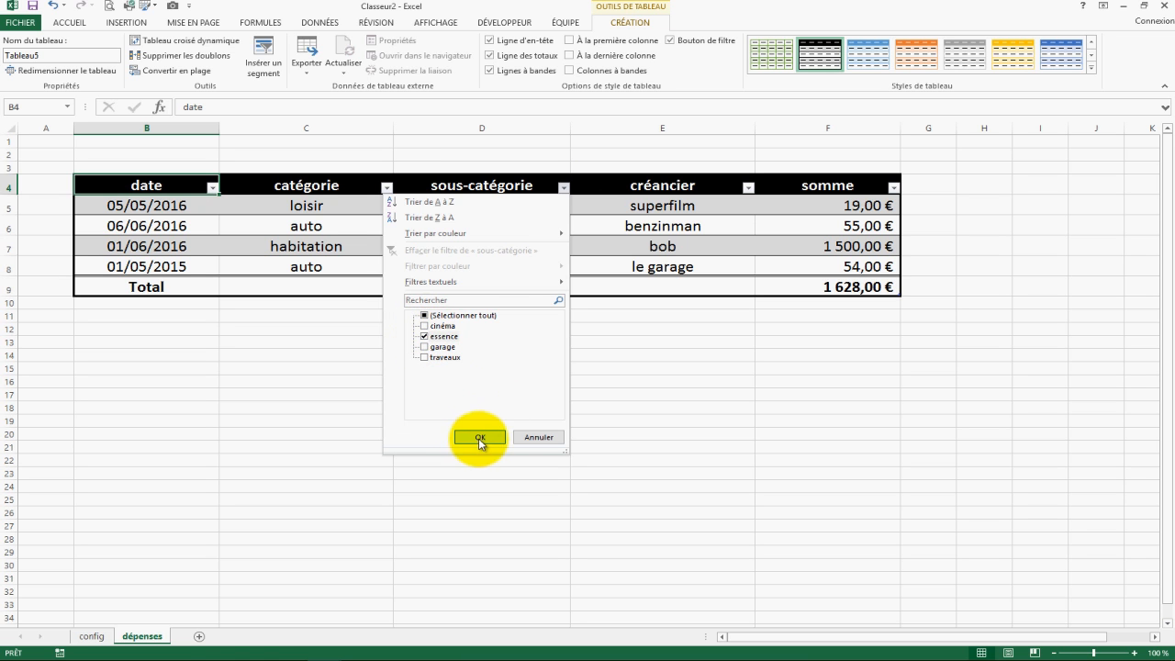
{"action": "left_click", "coordinate": [477, 439]}
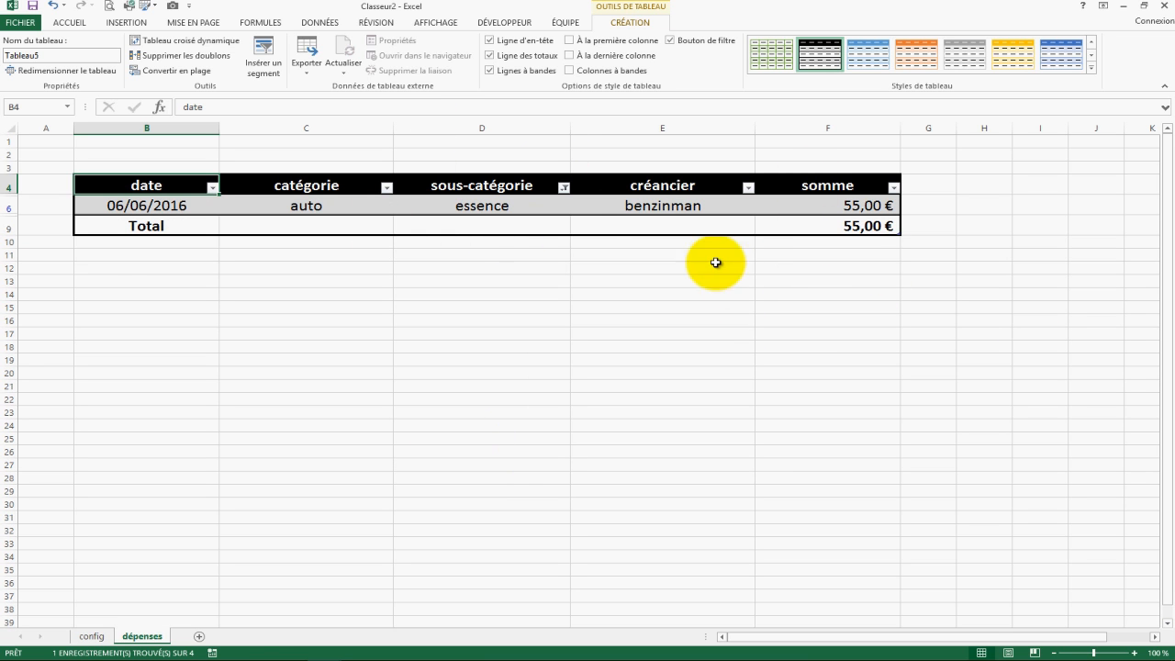
{"action": "left_click", "coordinate": [563, 187]}
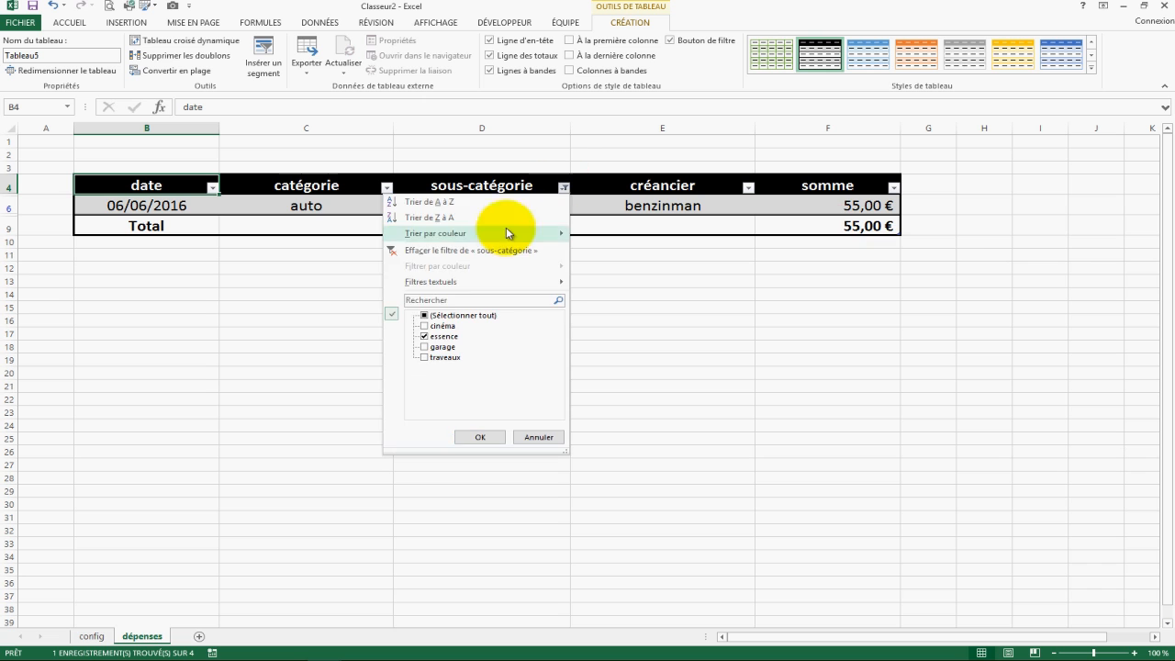
{"action": "left_click", "coordinate": [413, 250]}
Filter the créancier column by searching for "super", and clear that filter
{"action": "left_click", "coordinate": [747, 187]}
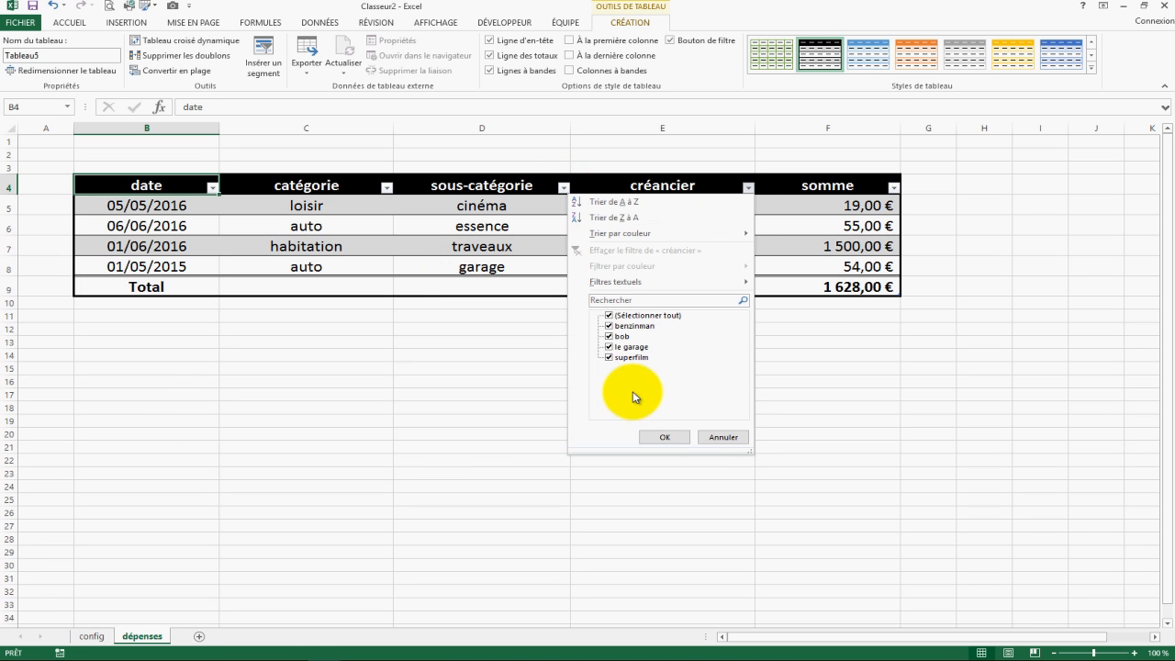
{"action": "left_click", "coordinate": [665, 437]}
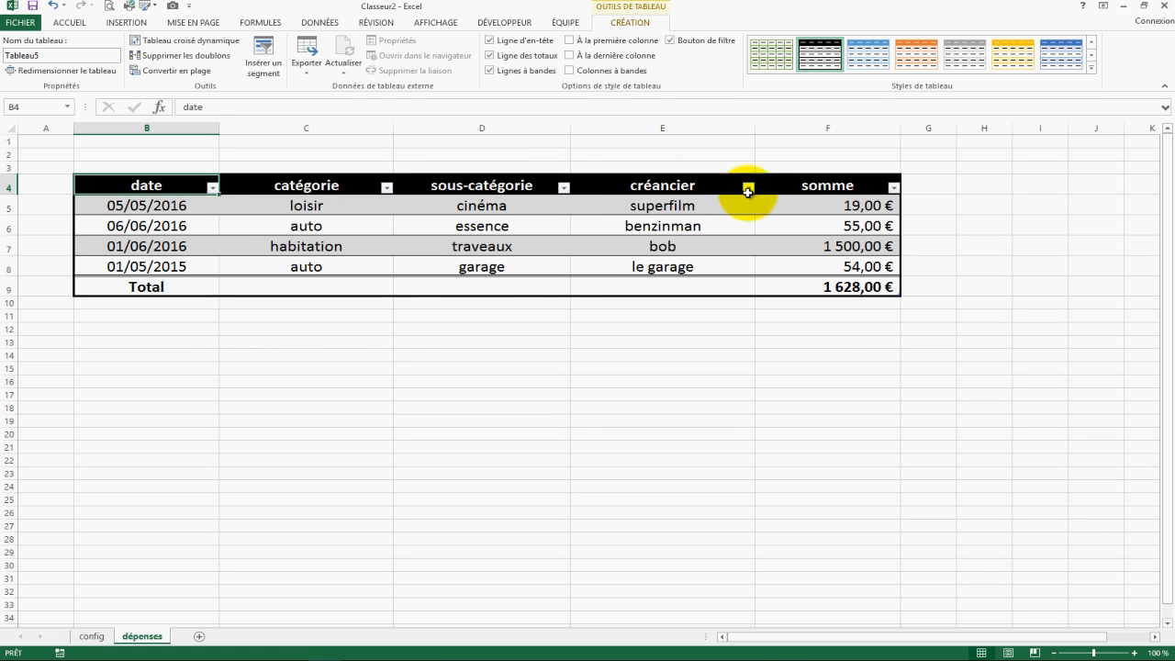
{"action": "left_click", "coordinate": [680, 186]}
{"action": "left_click", "coordinate": [748, 187]}
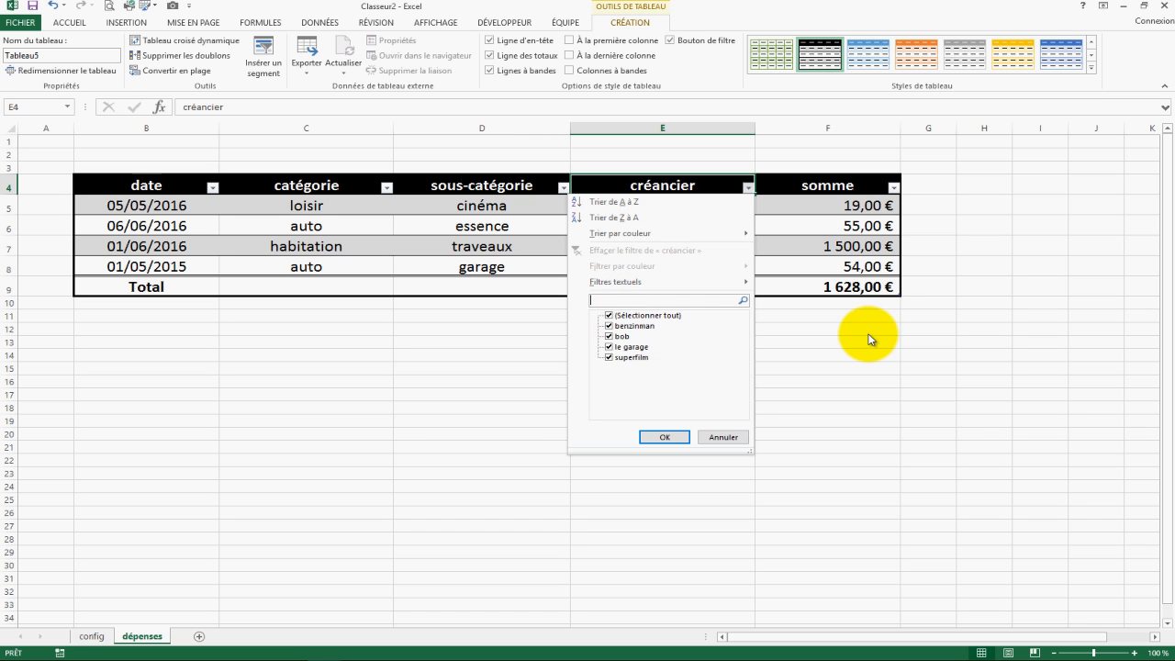
{"action": "type", "text": "super"}
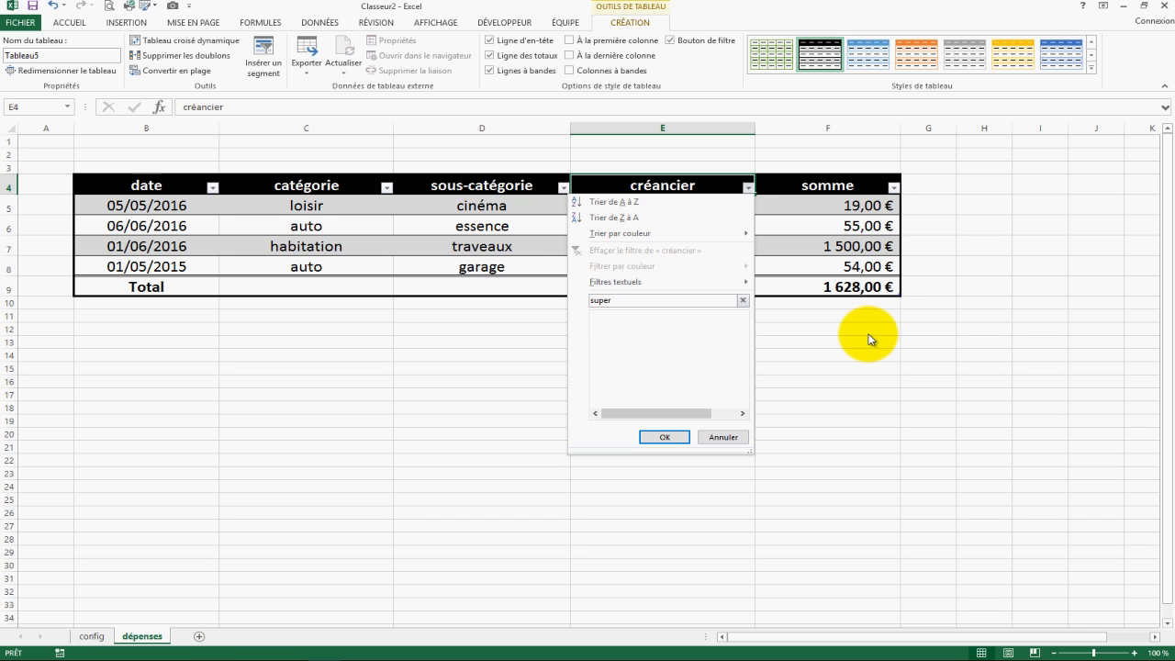
{"action": "key", "text": "Return"}
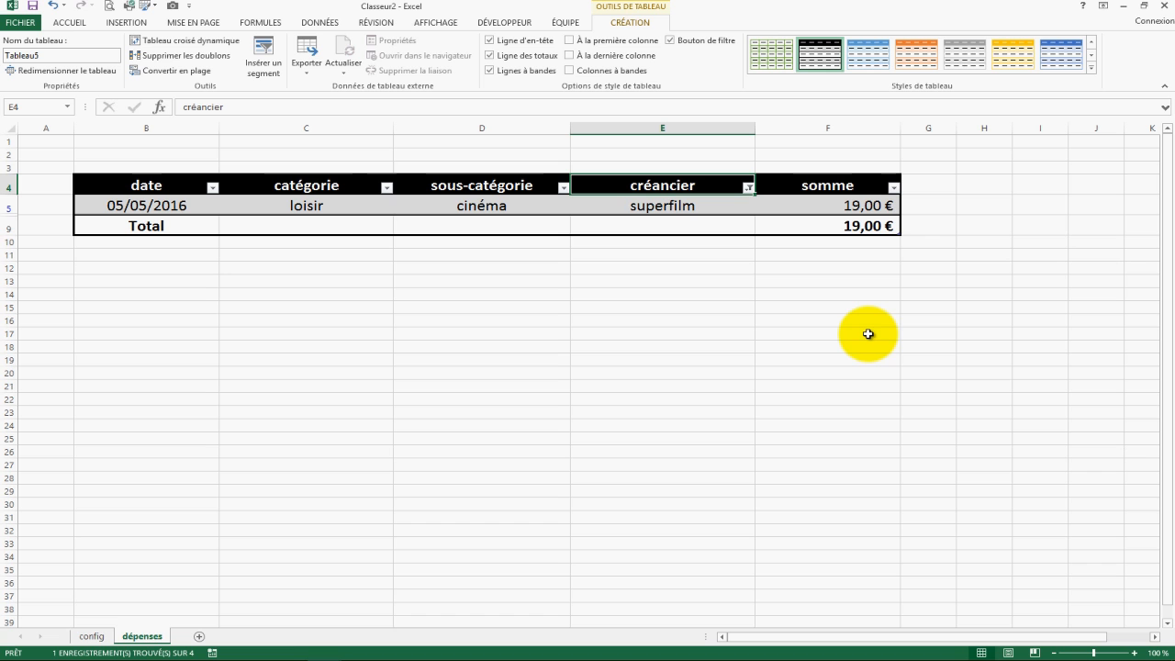
{"action": "left_click", "coordinate": [749, 188]}
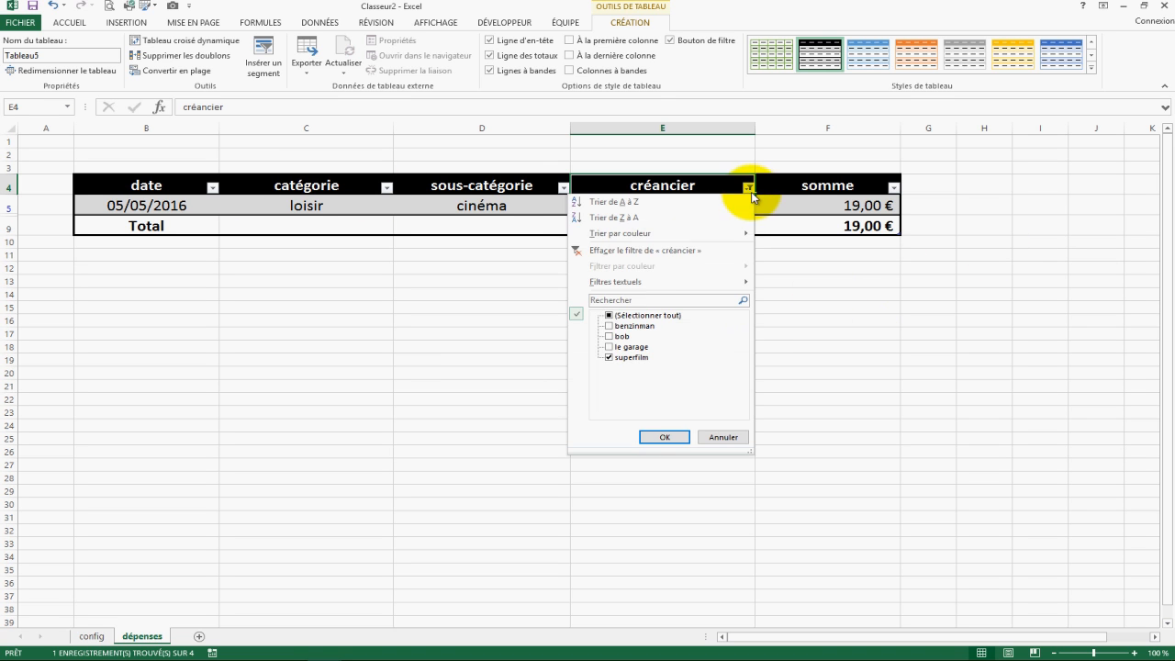
{"action": "left_click", "coordinate": [609, 251]}
Filter the somme column down to the 55,00 € expense, and clear that filter
{"action": "left_click_drag", "start_coordinate": [866, 367], "coordinate": [866, 358]}
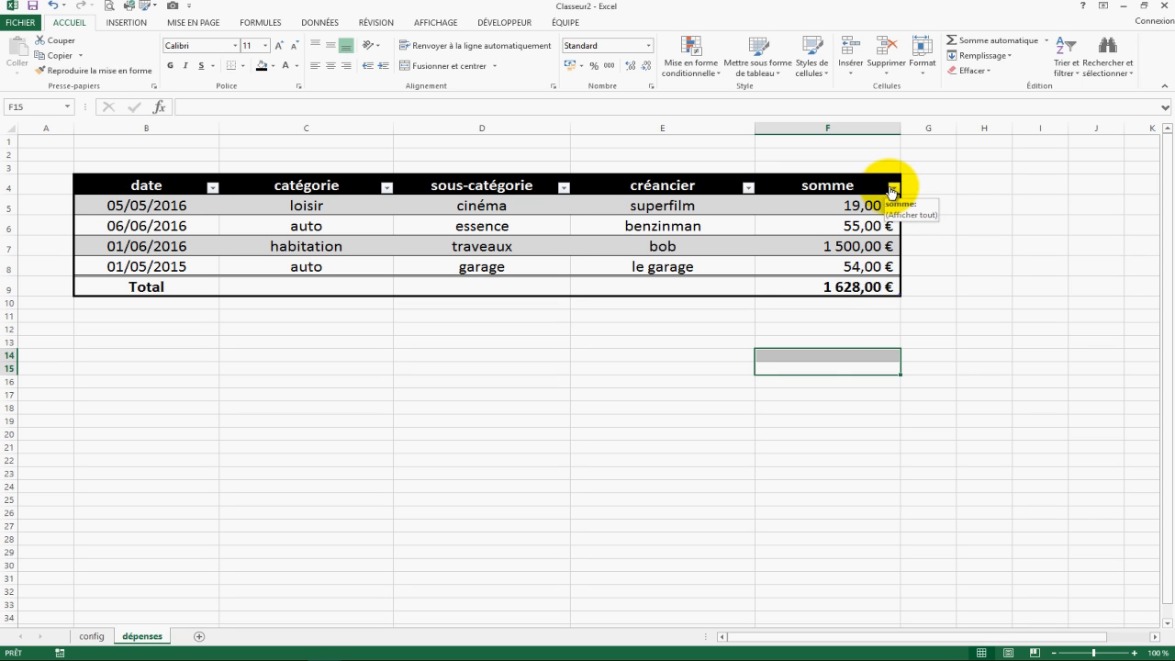
{"action": "left_click", "coordinate": [893, 188]}
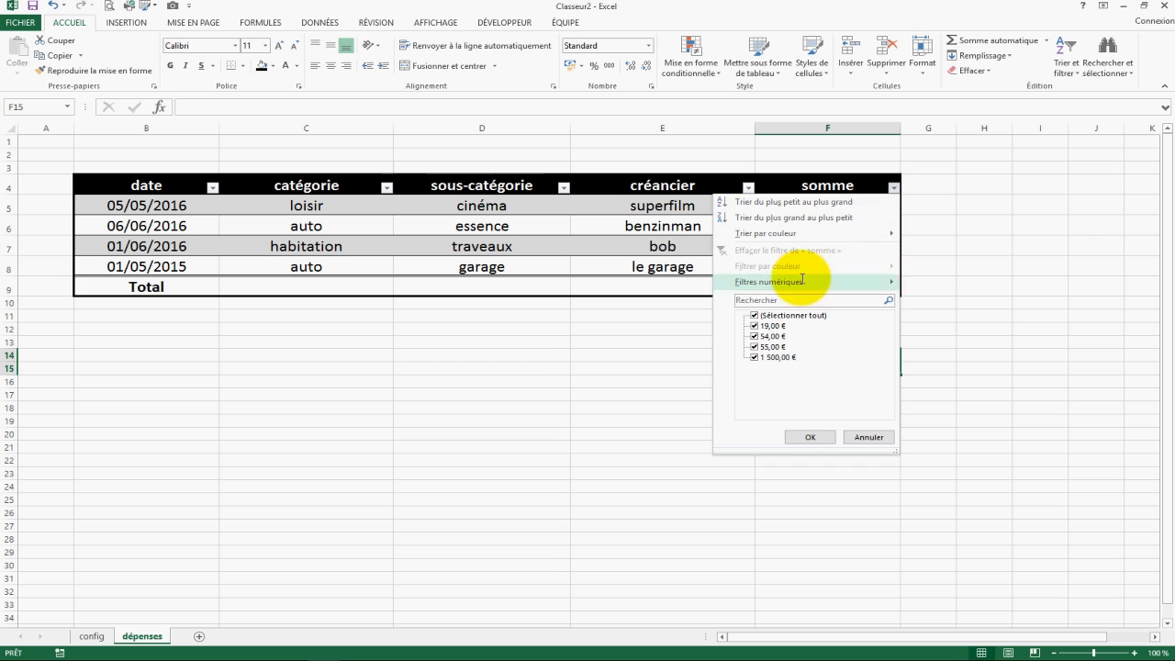
{"action": "key", "text": "Return"}
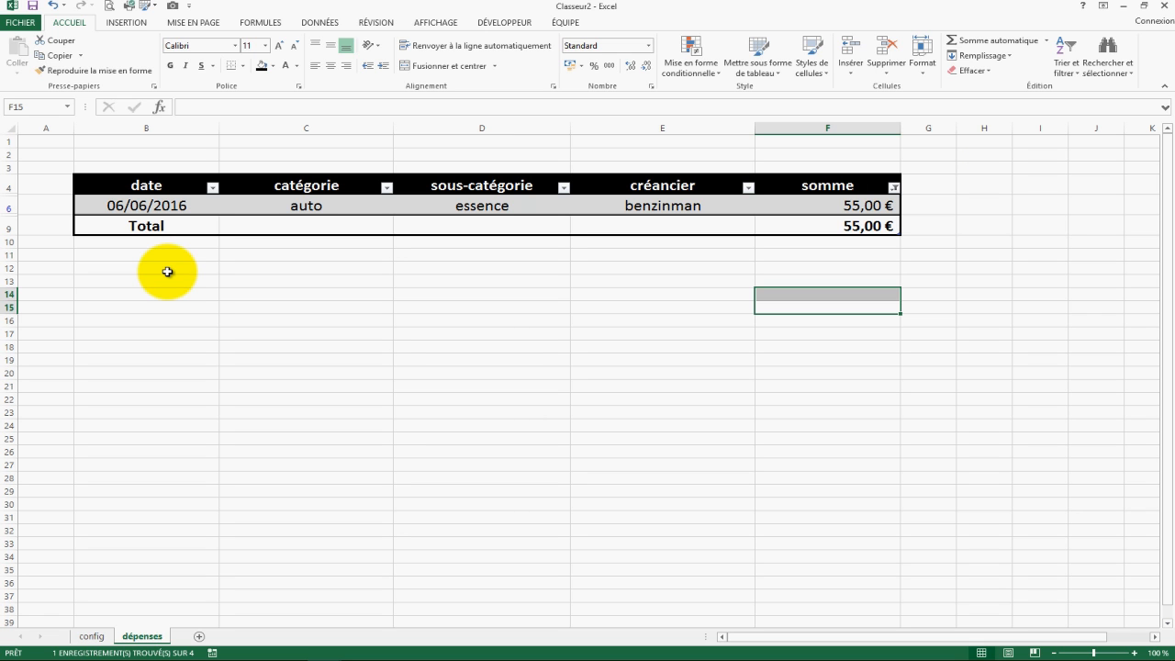
{"action": "left_click", "coordinate": [893, 187]}
{"action": "left_click", "coordinate": [753, 310]}
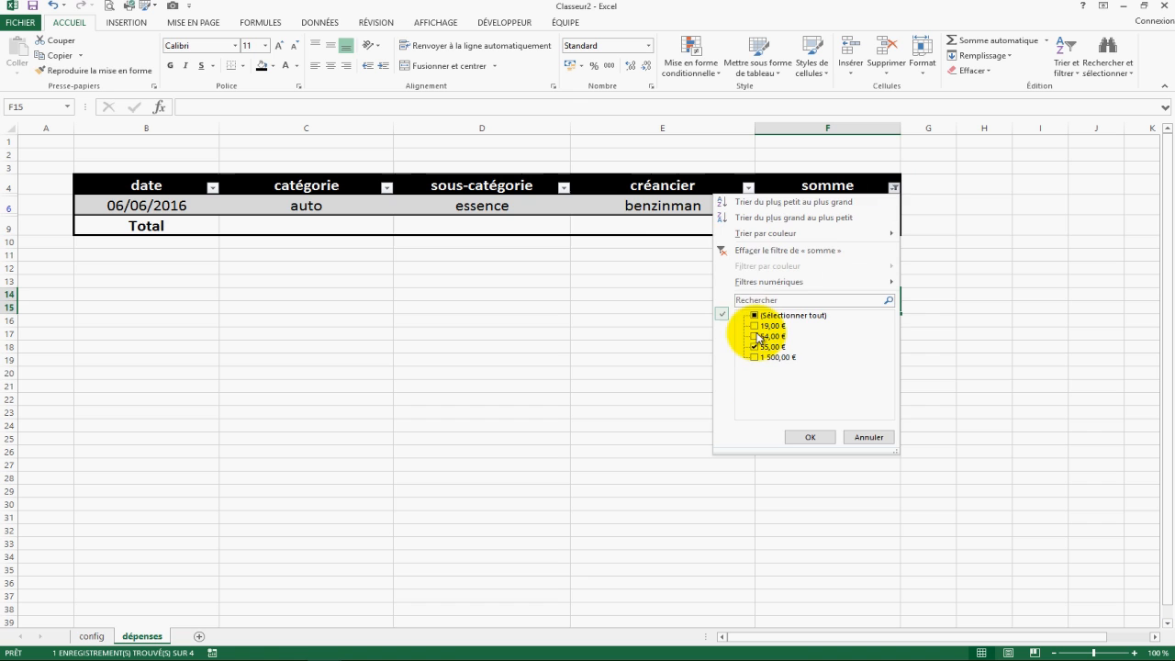
{"action": "left_click", "coordinate": [749, 253]}
{"action": "left_click", "coordinate": [450, 419]}
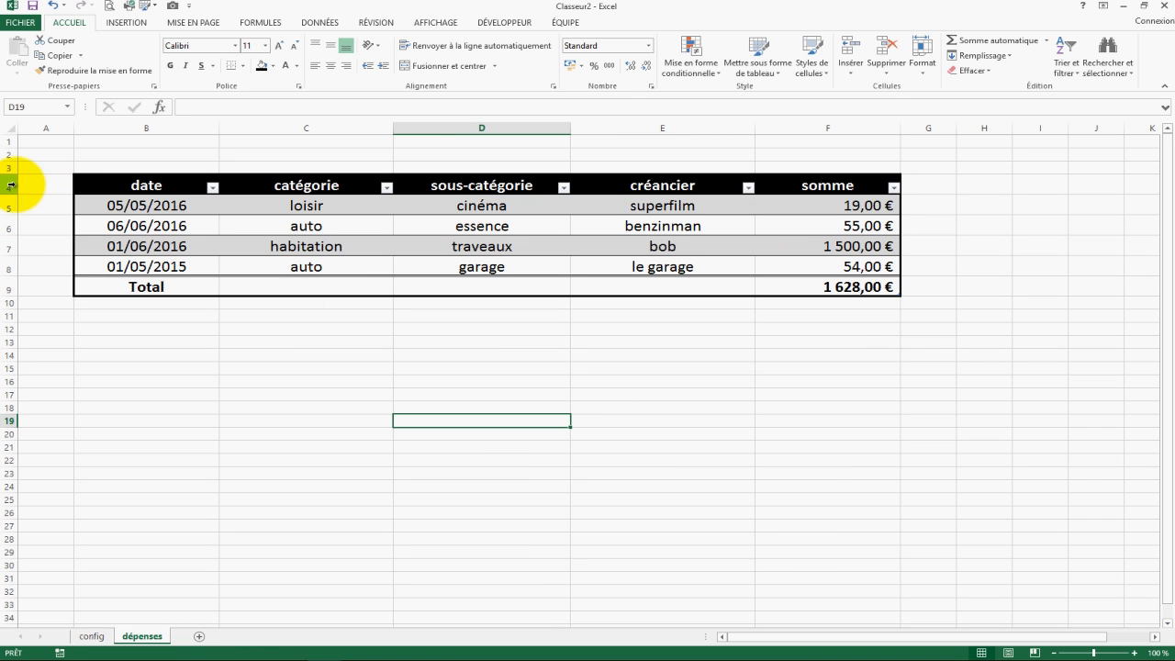
Make row 3 above the table much taller, and merge and centre cells B3:F3
{"action": "left_click_drag", "start_coordinate": [12, 175], "coordinate": [10, 328]}
{"action": "left_click_drag", "start_coordinate": [115, 236], "coordinate": [886, 245]}
{"action": "left_click", "coordinate": [424, 66]}
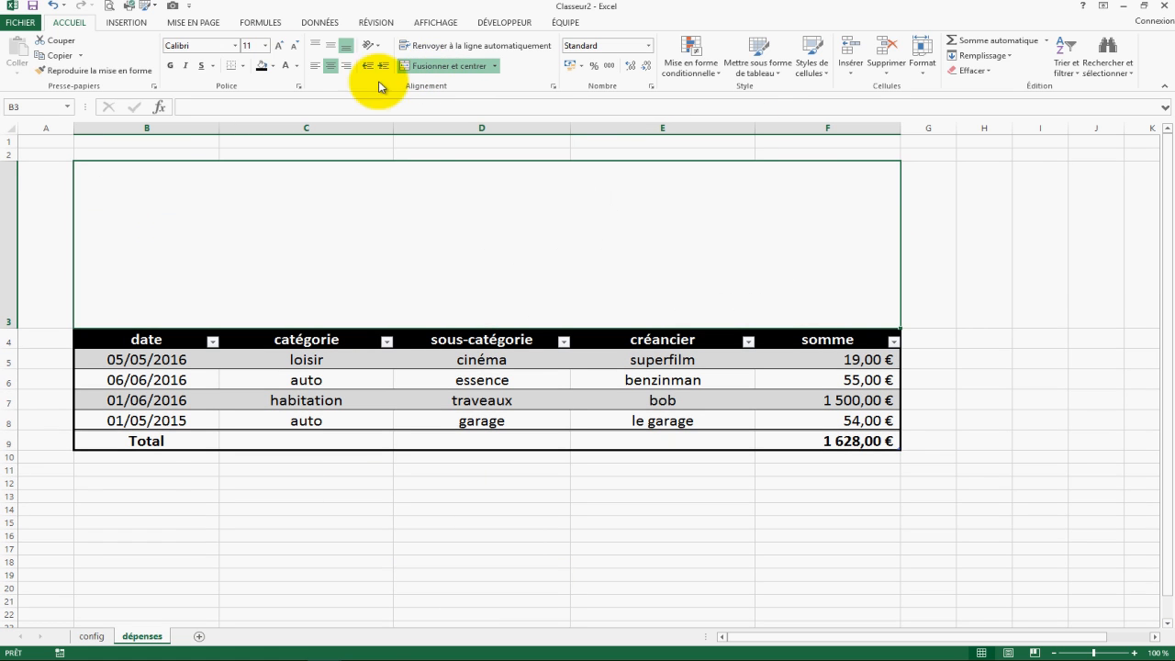
Give the merged cell above the table a black fill and white text, and enter the title "Gestionnaire de dépenses"
{"action": "left_click", "coordinate": [260, 67]}
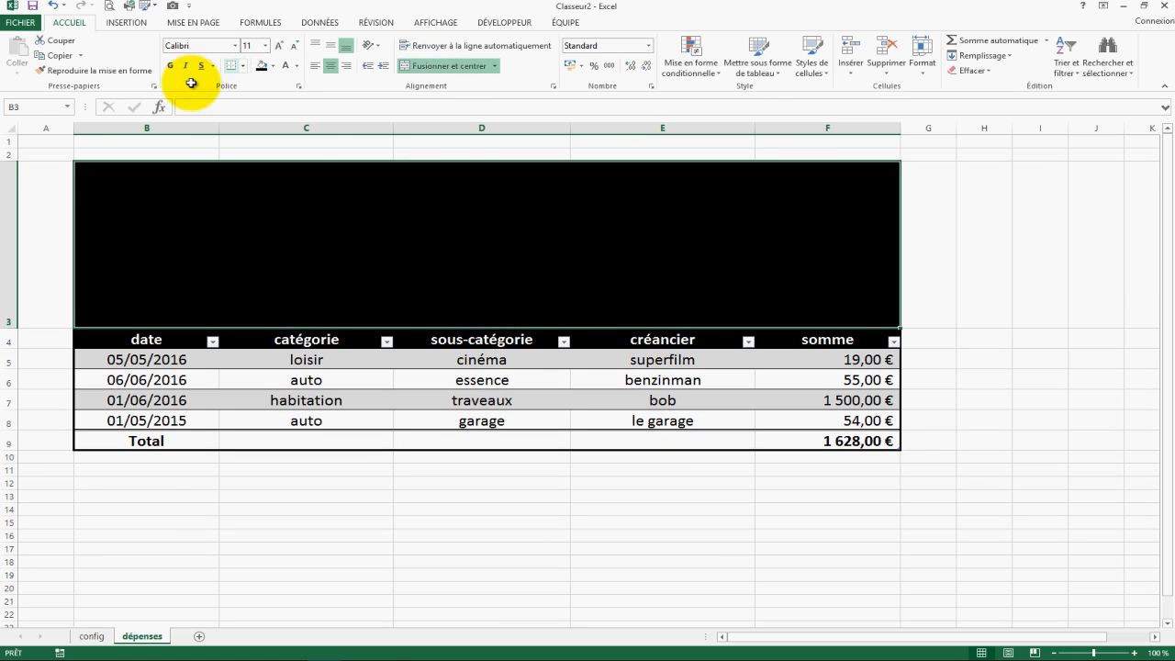
{"action": "left_click", "coordinate": [287, 68]}
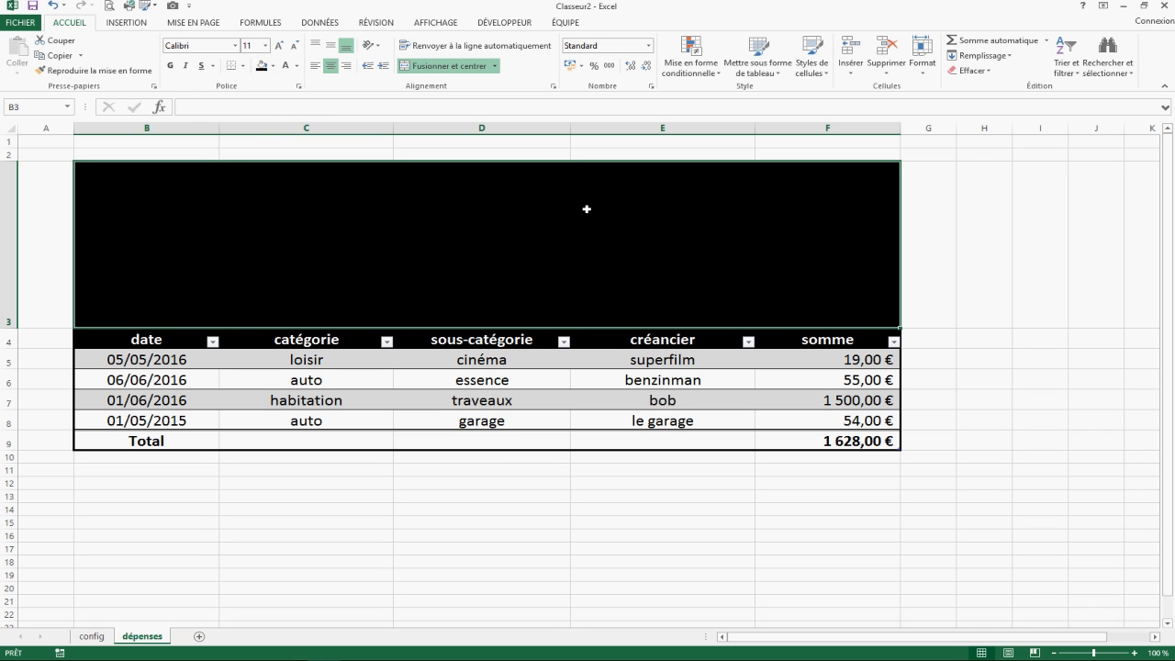
{"action": "type", "text": "Gestionnaire de dépenses"}
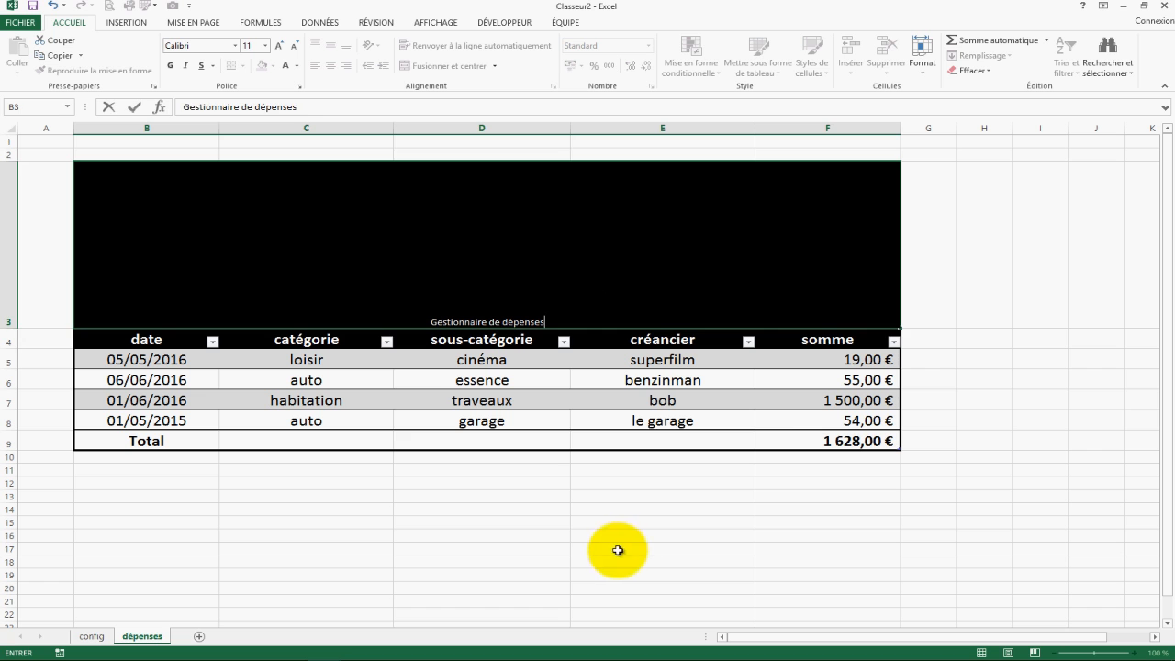
{"action": "left_click", "coordinate": [618, 551]}
{"action": "left_click", "coordinate": [572, 255]}
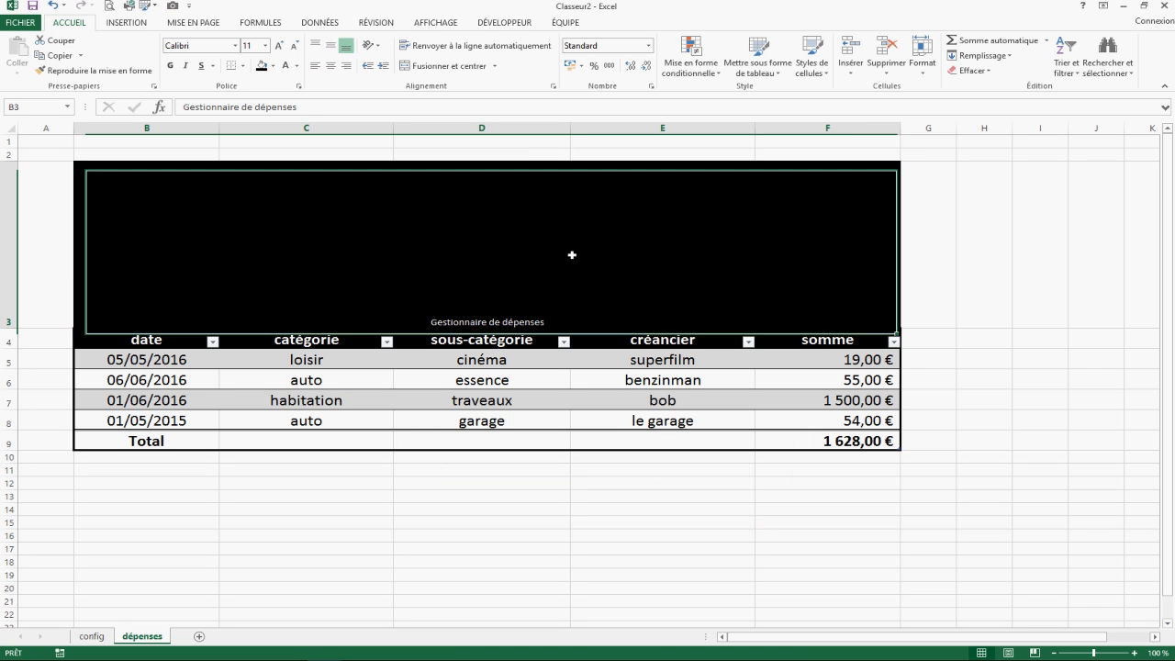
Centre the banner title vertically in its merged cell, set its font size to 72 and make it bold
{"action": "left_click", "coordinate": [334, 48]}
{"action": "left_click", "coordinate": [265, 45]}
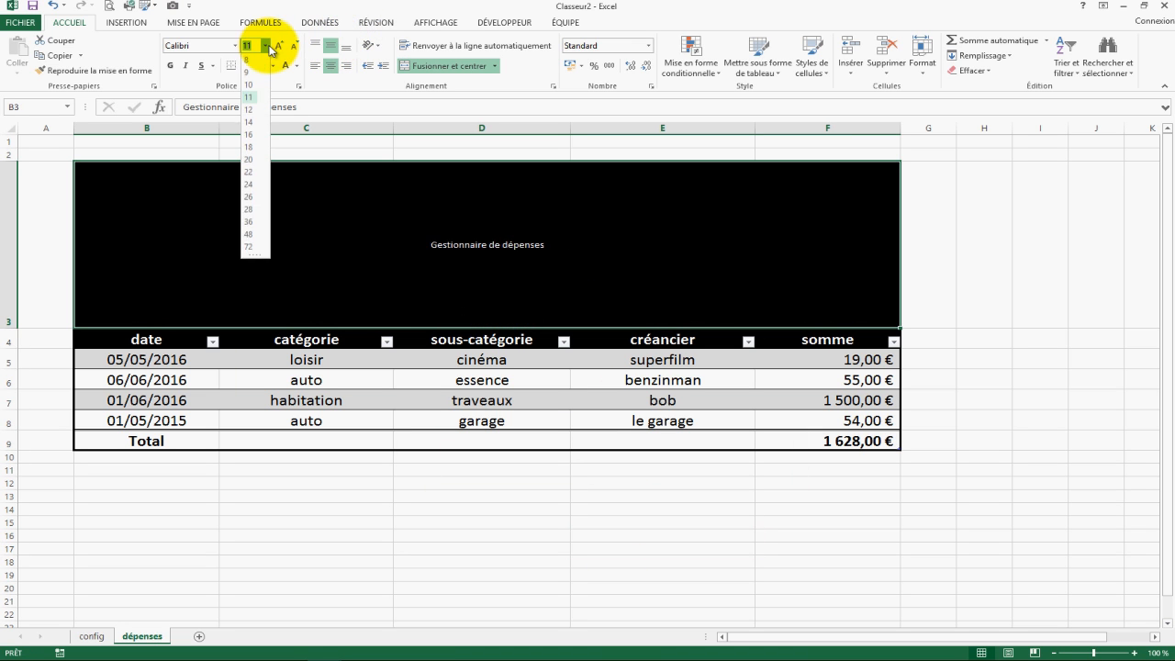
{"action": "left_click", "coordinate": [255, 250]}
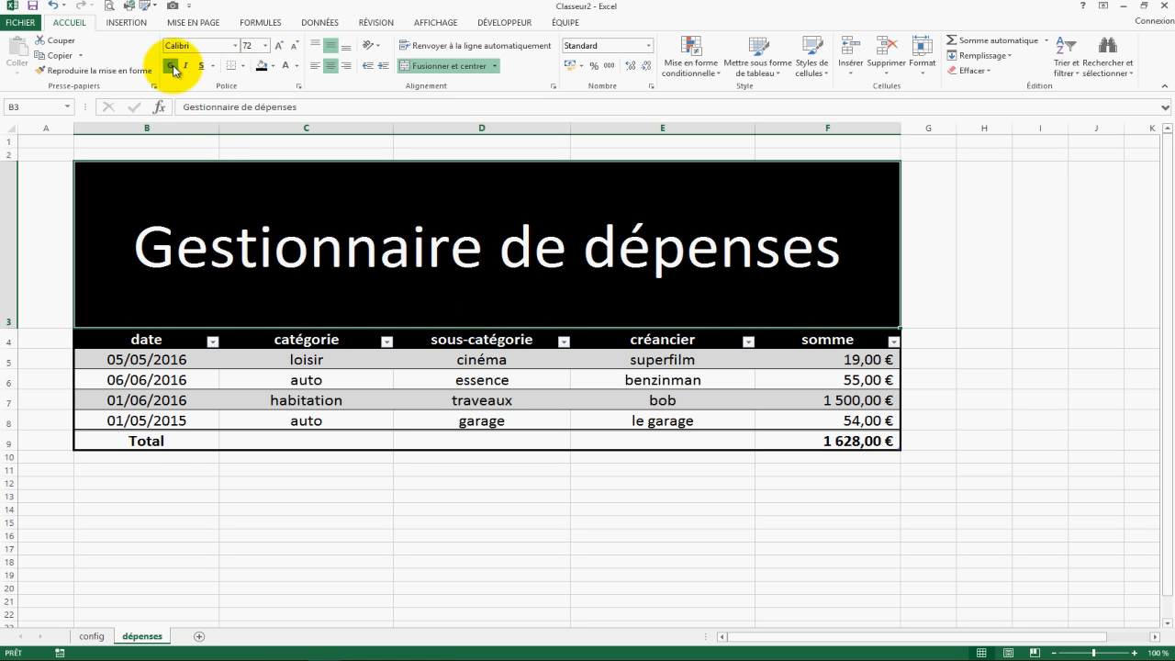
{"action": "left_click", "coordinate": [170, 66]}
Browse the available fonts and apply Centaur to the "Gestionnaire de dépenses" title
{"action": "left_click", "coordinate": [236, 46]}
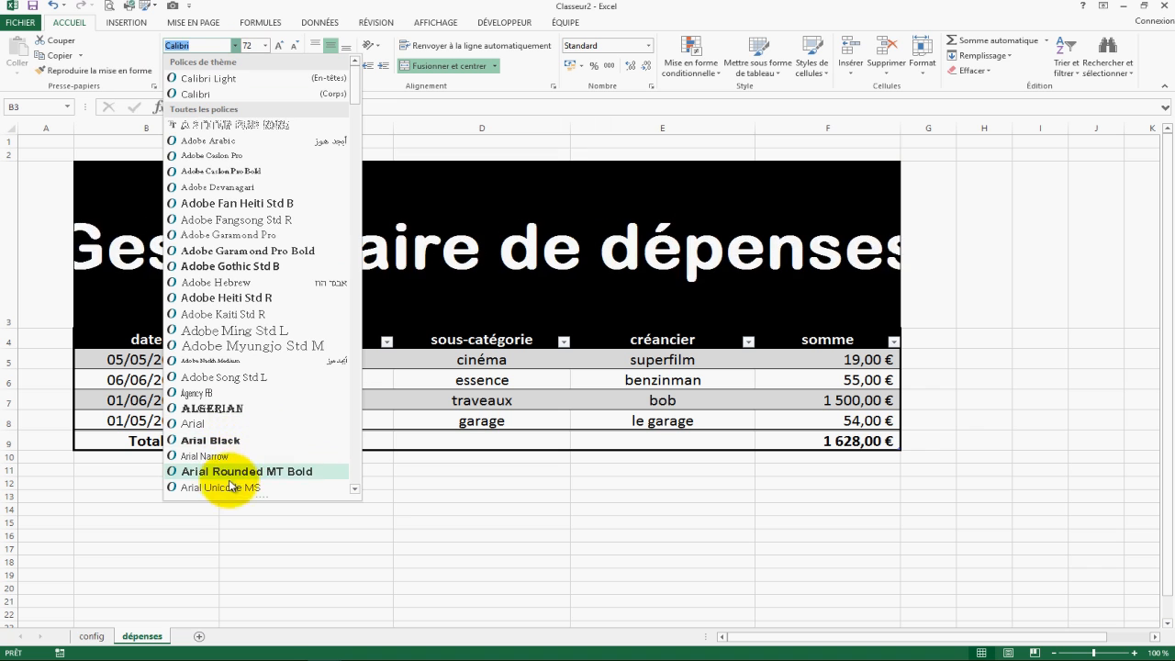
{"action": "scroll", "coordinate": [228, 483], "scroll_direction": "down", "scroll_amount": 2}
{"action": "scroll", "coordinate": [229, 491], "scroll_direction": "down", "scroll_amount": 2}
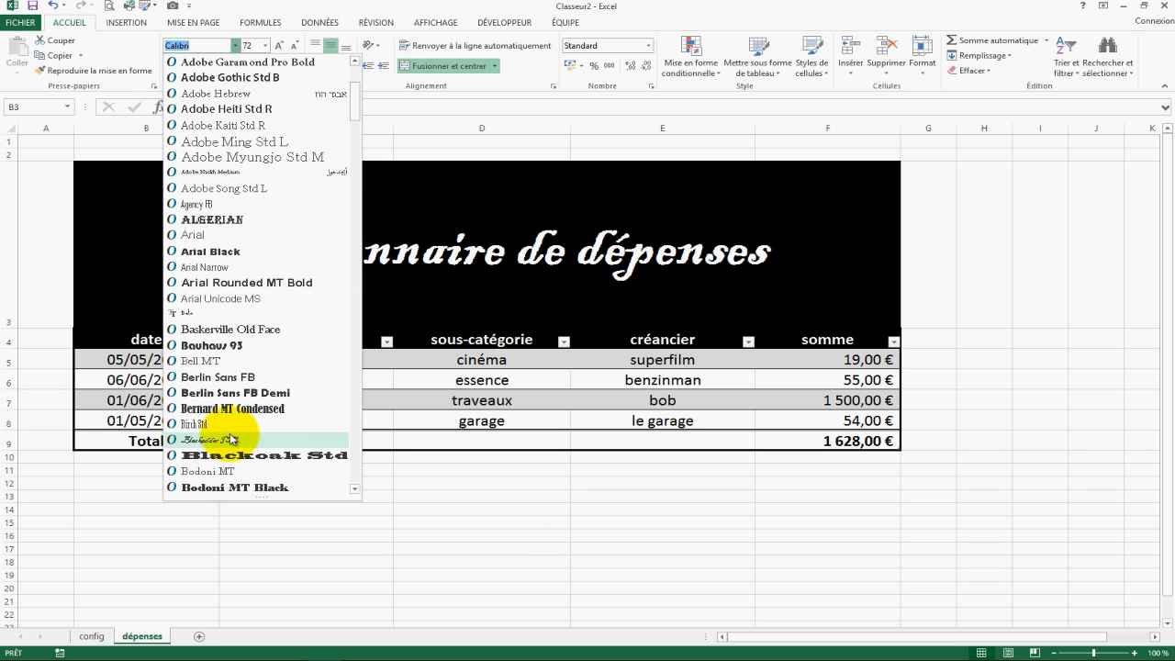
{"action": "scroll", "coordinate": [229, 440], "scroll_direction": "down", "scroll_amount": 2}
{"action": "scroll", "coordinate": [230, 440], "scroll_direction": "down", "scroll_amount": 2}
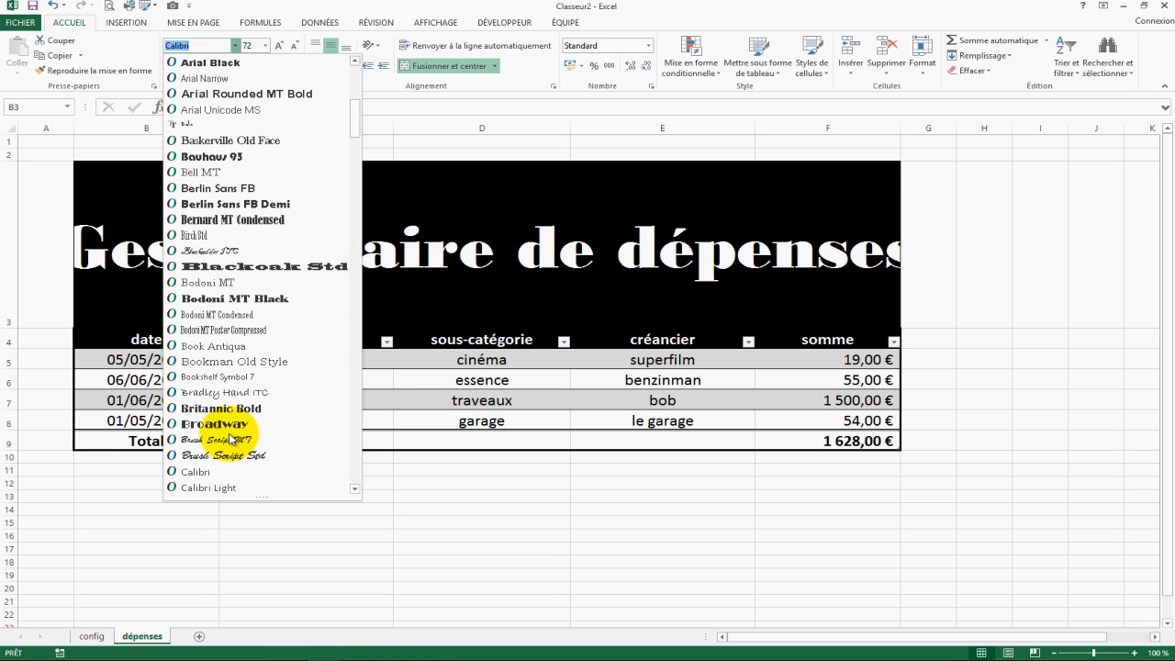
{"action": "scroll", "coordinate": [232, 368], "scroll_direction": "down", "scroll_amount": 1}
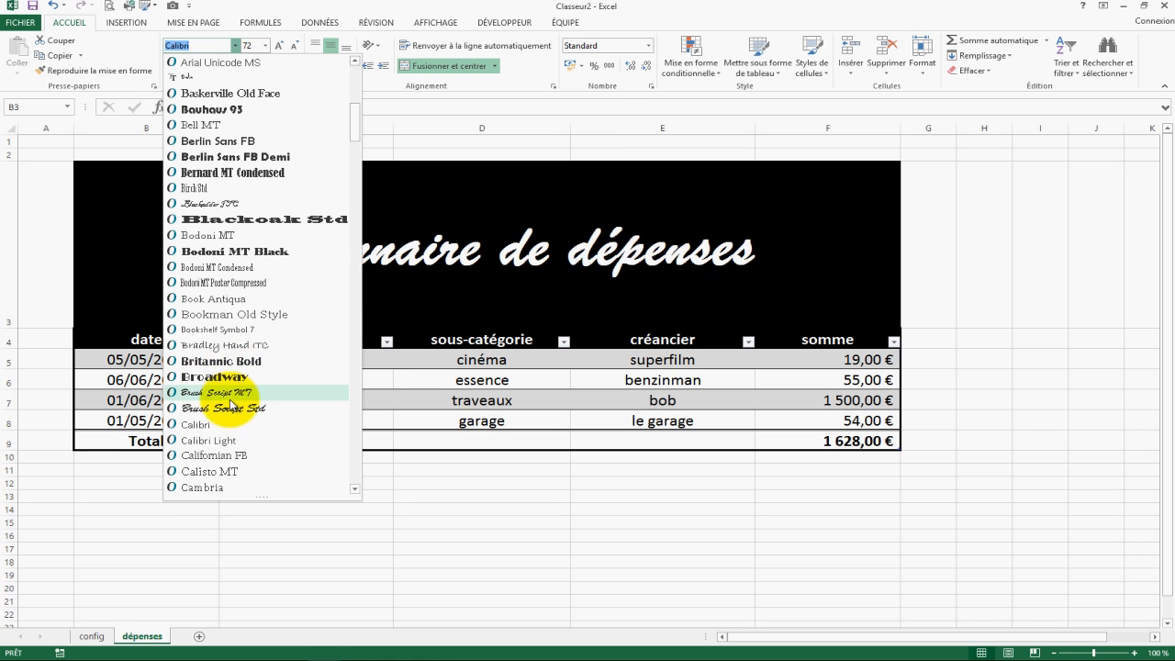
{"action": "scroll", "coordinate": [243, 395], "scroll_direction": "down", "scroll_amount": 2}
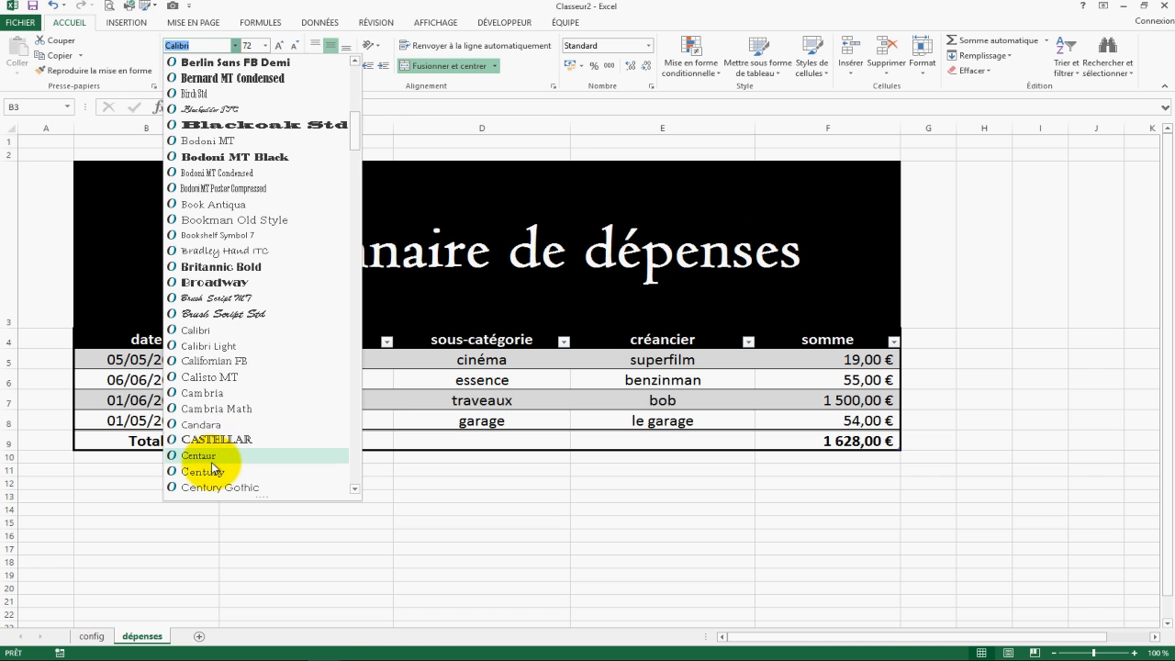
{"action": "left_click", "coordinate": [210, 459]}
{"action": "left_click", "coordinate": [230, 456]}
{"action": "left_click", "coordinate": [454, 239]}
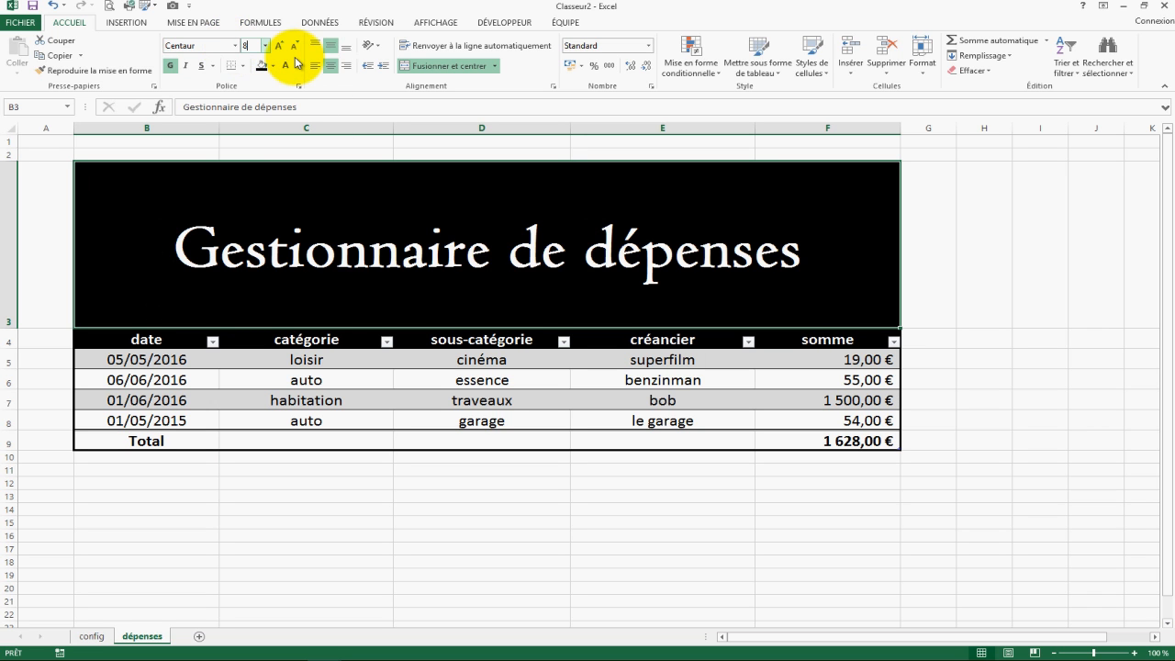
Enlarge the banner title's font size to 80, and increase it further to 89
{"action": "type", "text": "80"}
{"action": "key", "text": "Return"}
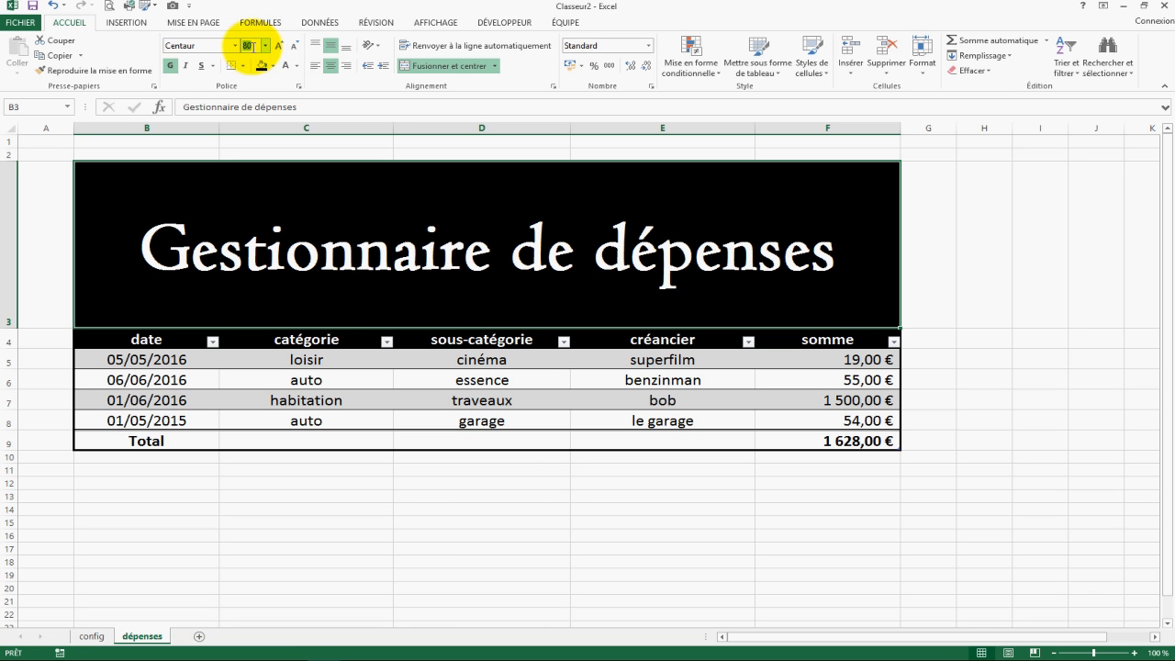
{"action": "key", "text": "Return"}
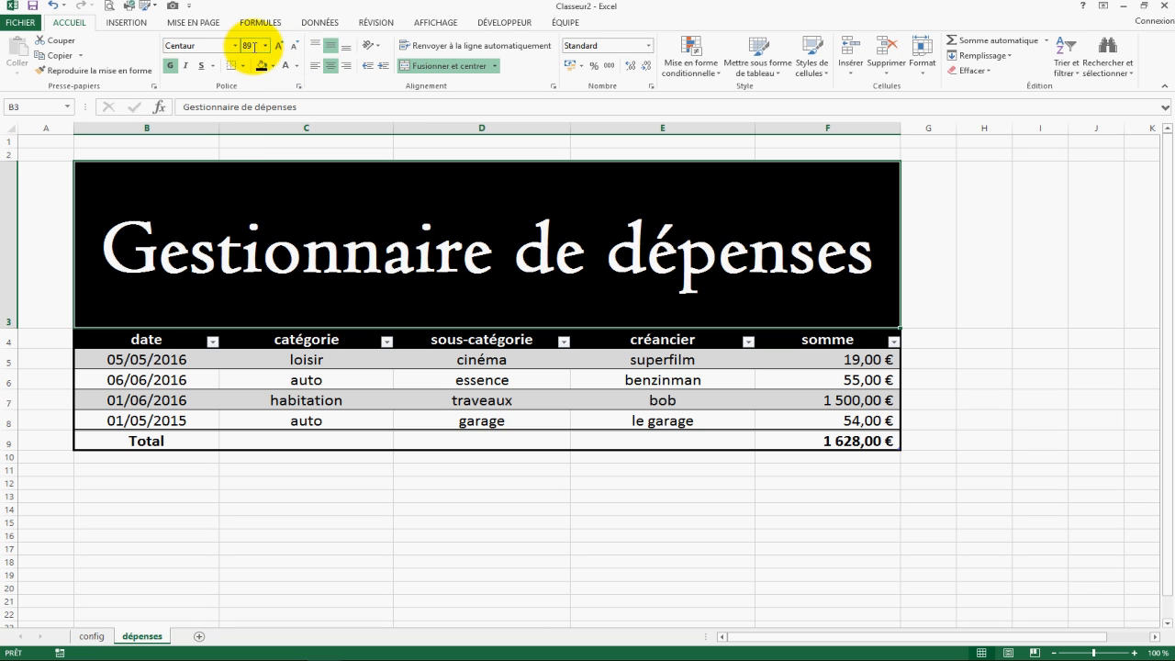
{"action": "left_click", "coordinate": [428, 573]}
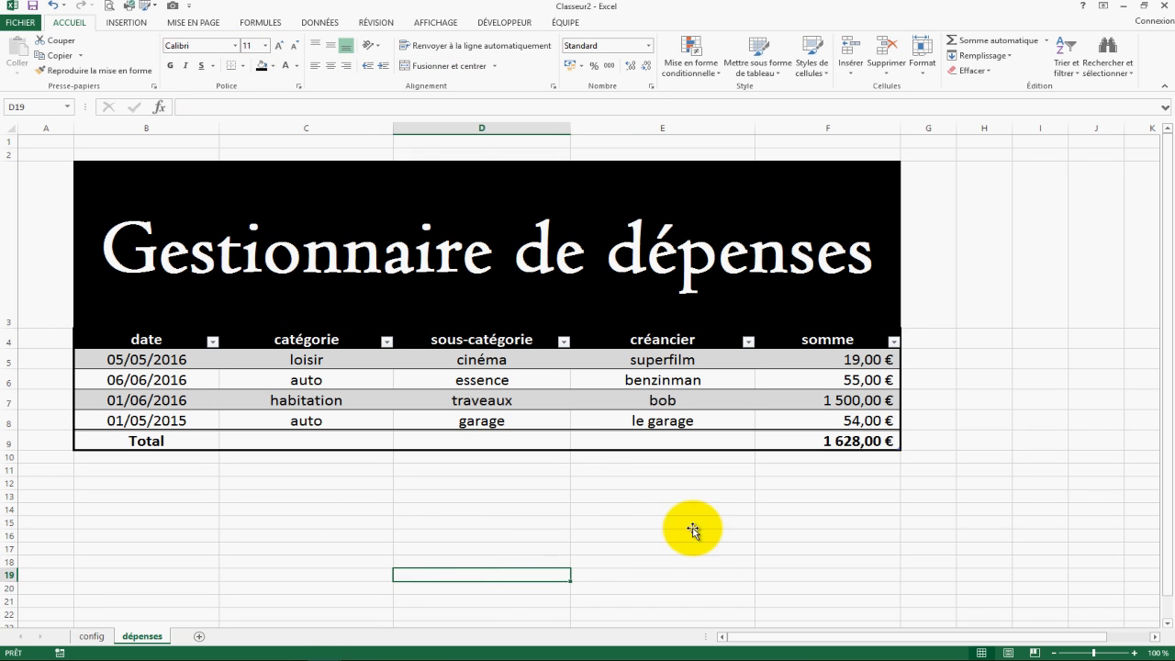
{"action": "left_click", "coordinate": [658, 524]}
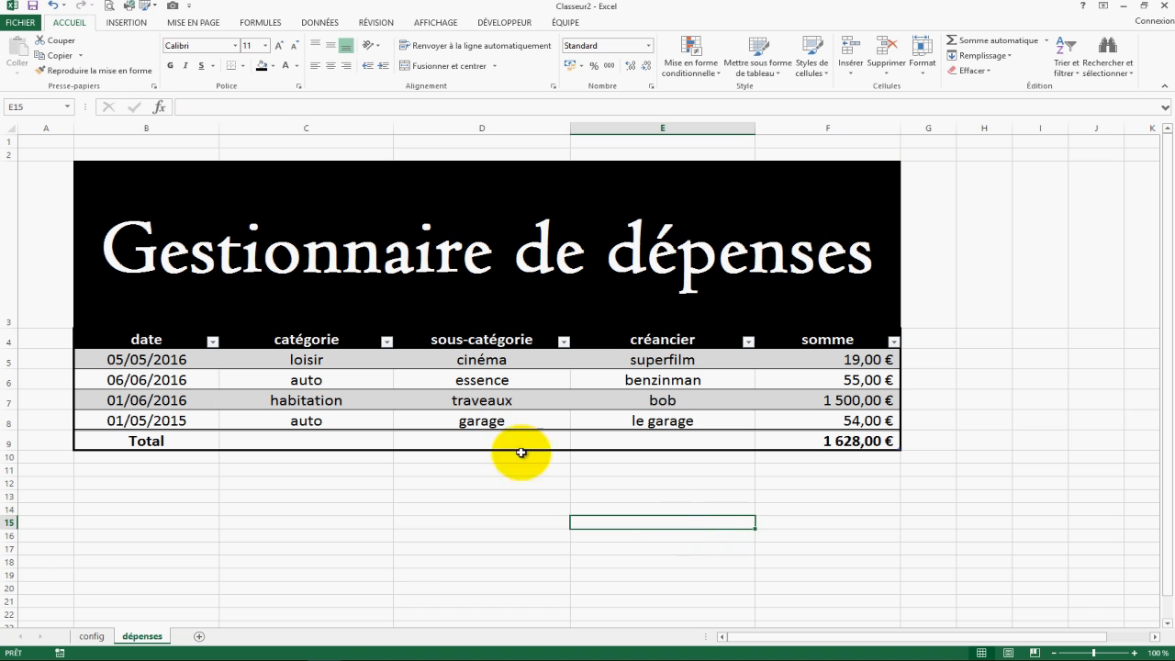
{"action": "left_click", "coordinate": [206, 190]}
{"action": "left_click_drag", "start_coordinate": [827, 575], "coordinate": [830, 586]}
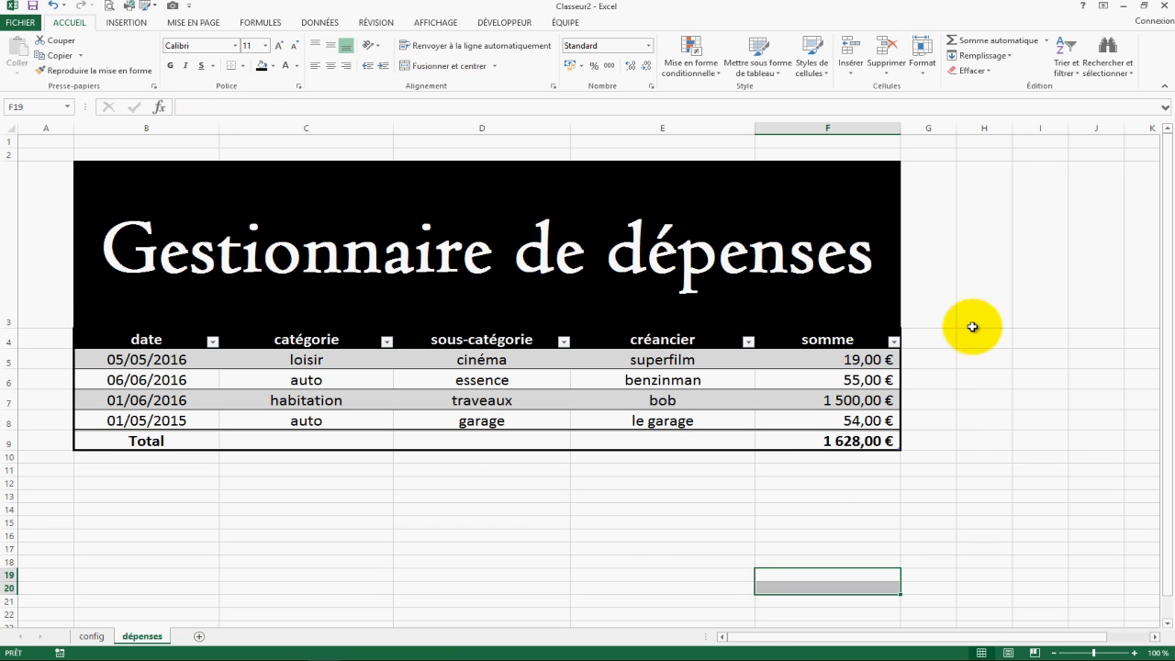
Give the merged title cell a thick black outline border
{"action": "left_click", "coordinate": [394, 208]}
{"action": "right_click", "coordinate": [390, 203]}
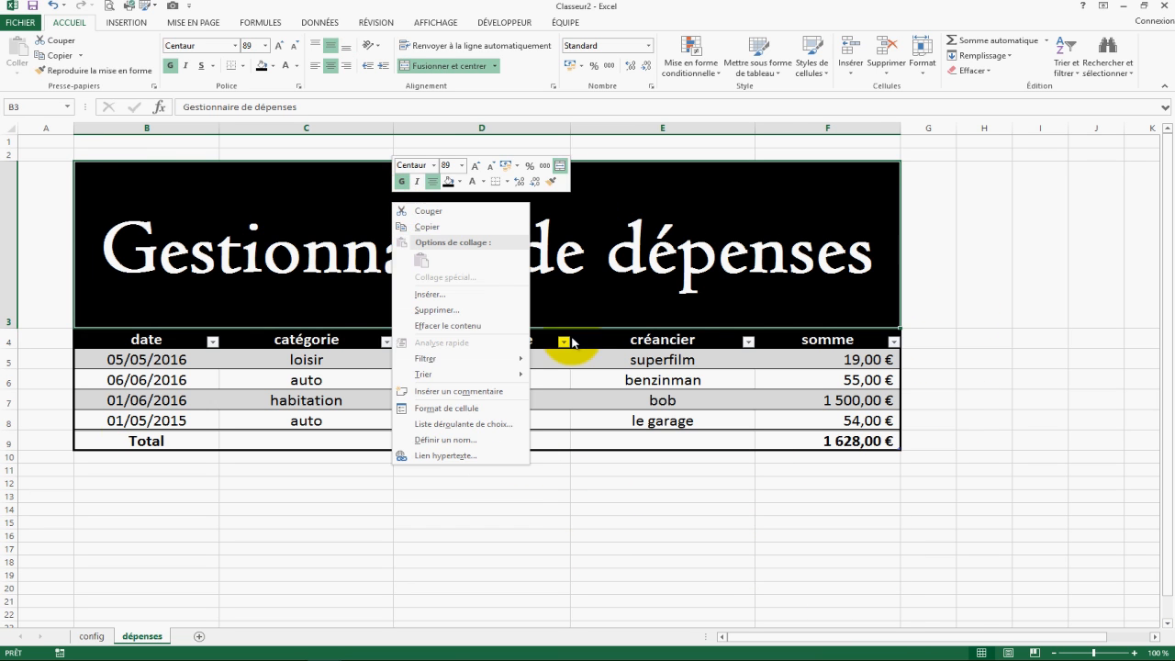
{"action": "left_click", "coordinate": [449, 408]}
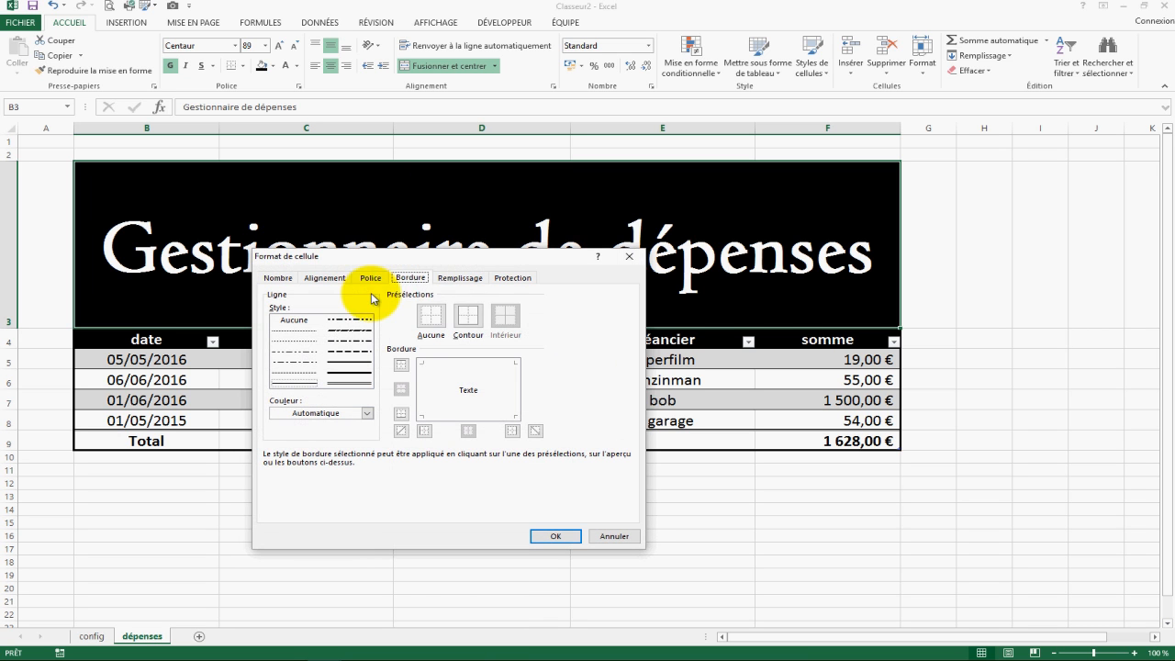
{"action": "left_click", "coordinate": [368, 414]}
{"action": "left_click", "coordinate": [289, 458]}
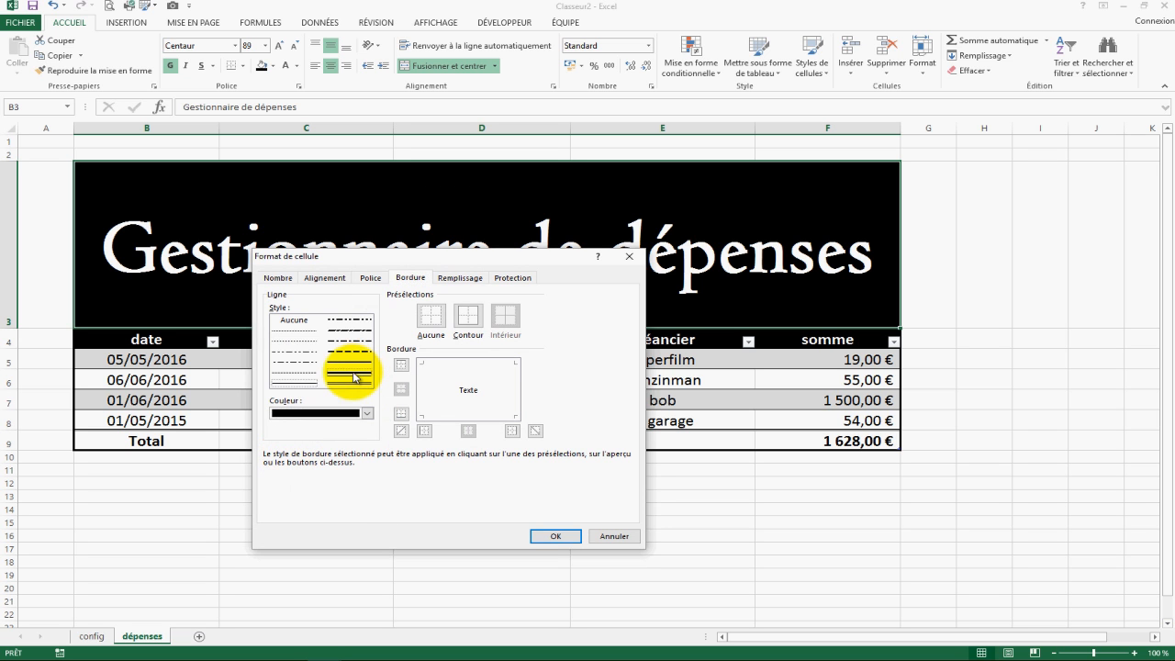
{"action": "left_click", "coordinate": [354, 374]}
{"action": "left_click", "coordinate": [468, 315]}
{"action": "left_click", "coordinate": [560, 536]}
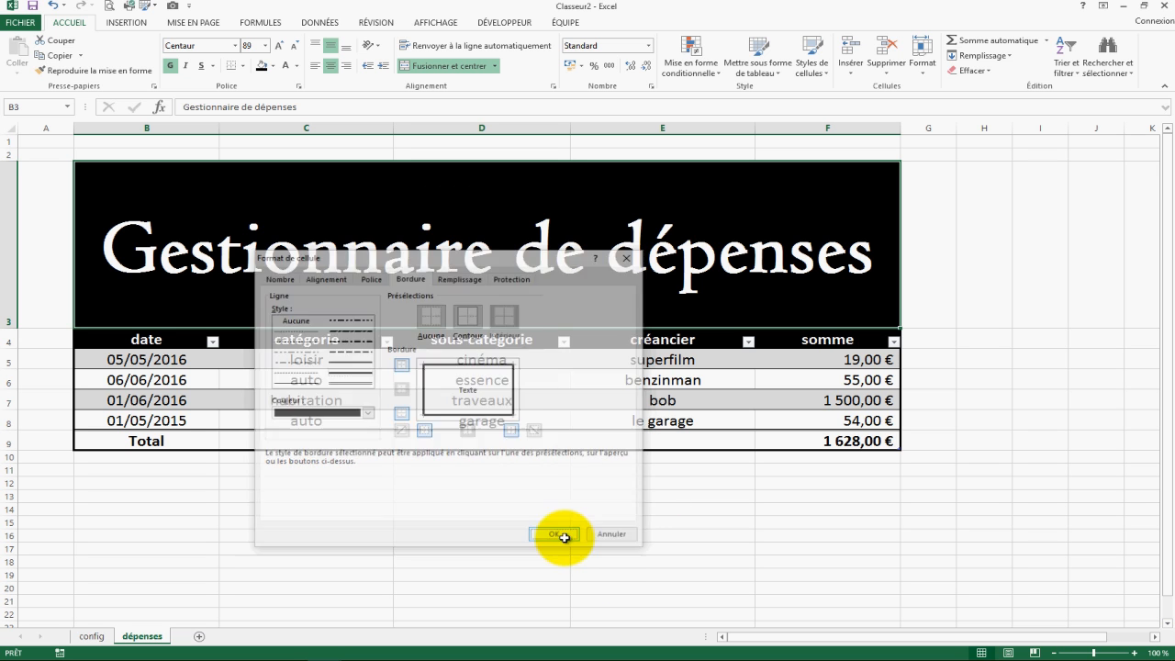
{"action": "left_click_drag", "start_coordinate": [679, 576], "coordinate": [789, 576]}
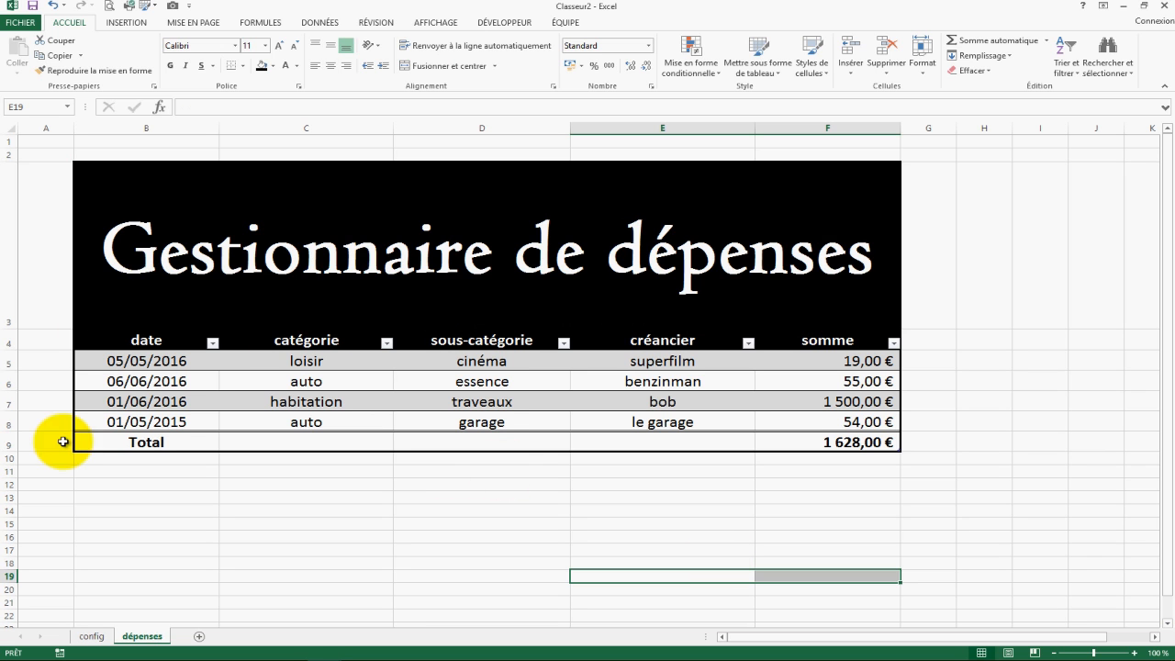
Hide the gridlines on the dépenses sheet
{"action": "left_click", "coordinate": [432, 23]}
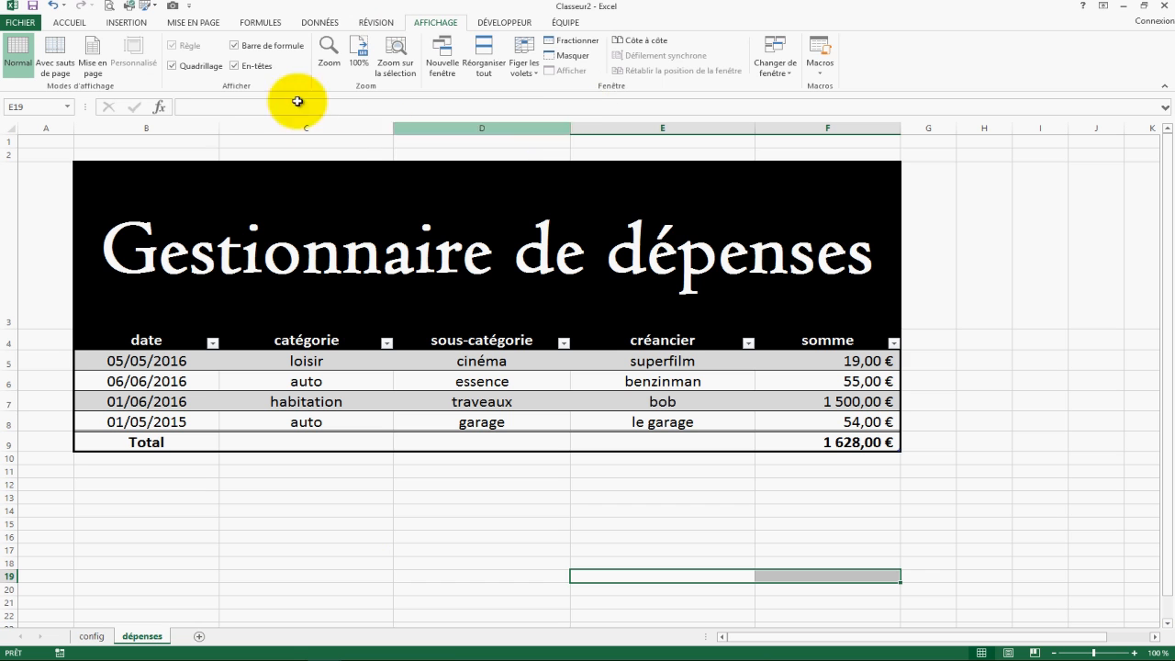
{"action": "left_click", "coordinate": [172, 66]}
{"action": "left_click", "coordinate": [430, 536]}
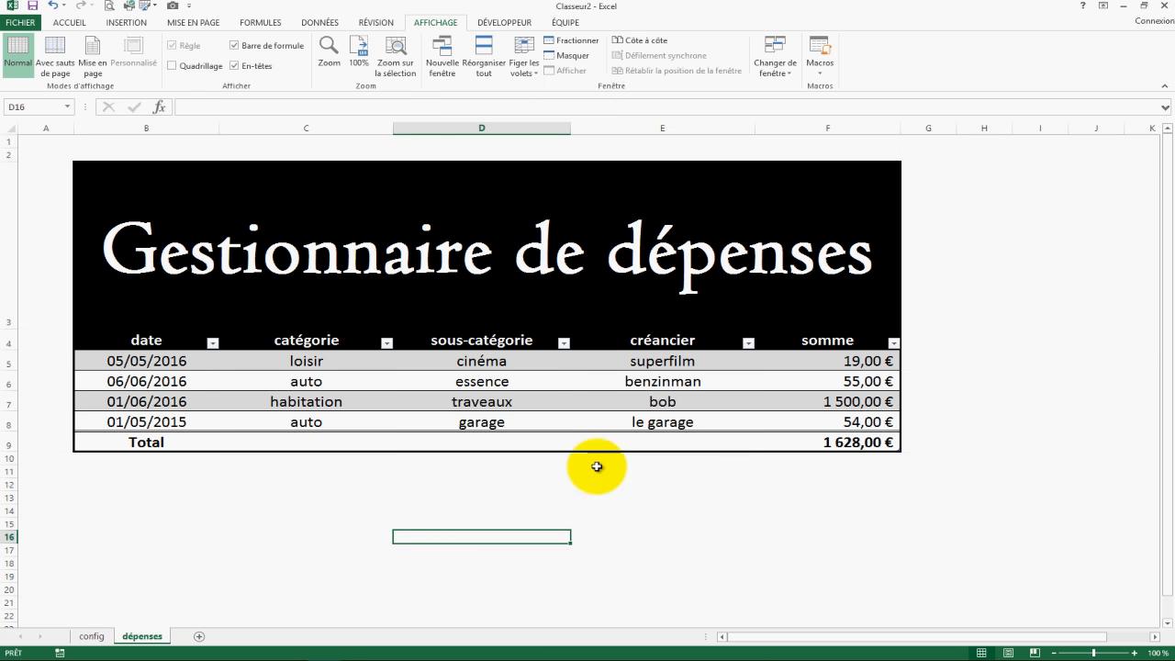
{"action": "left_click", "coordinate": [543, 548]}
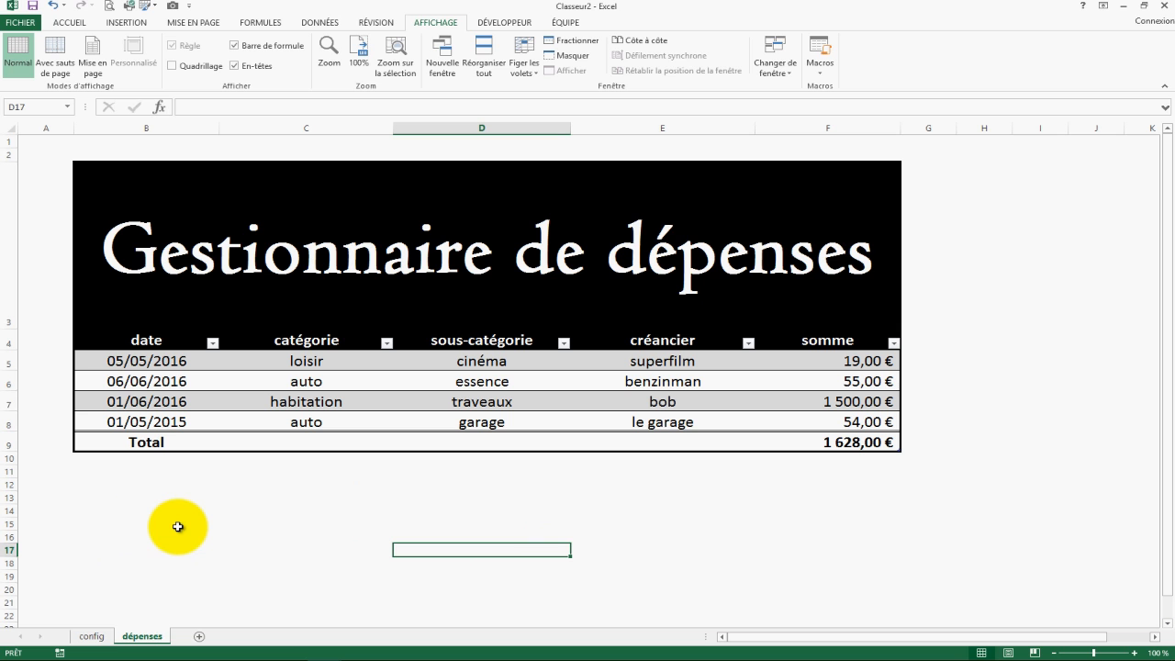
Set the print scaling to fit 1 page wide with the page height left blank, and return to the sheet
{"action": "key", "text": "ctrl+p"}
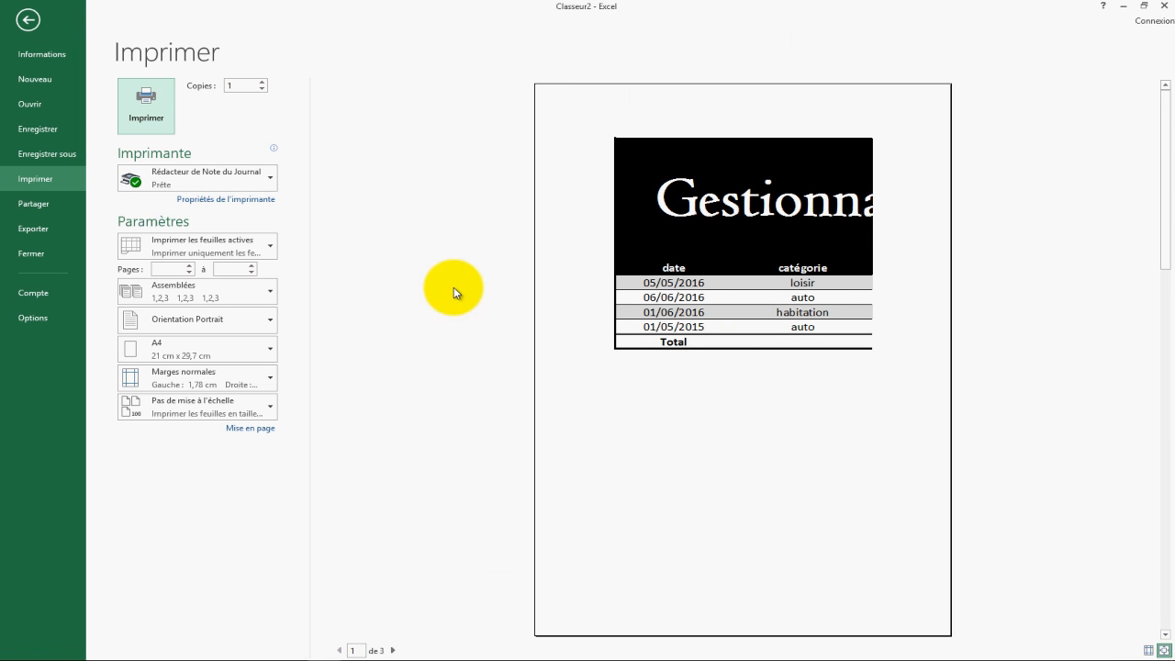
{"action": "left_click", "coordinate": [250, 428]}
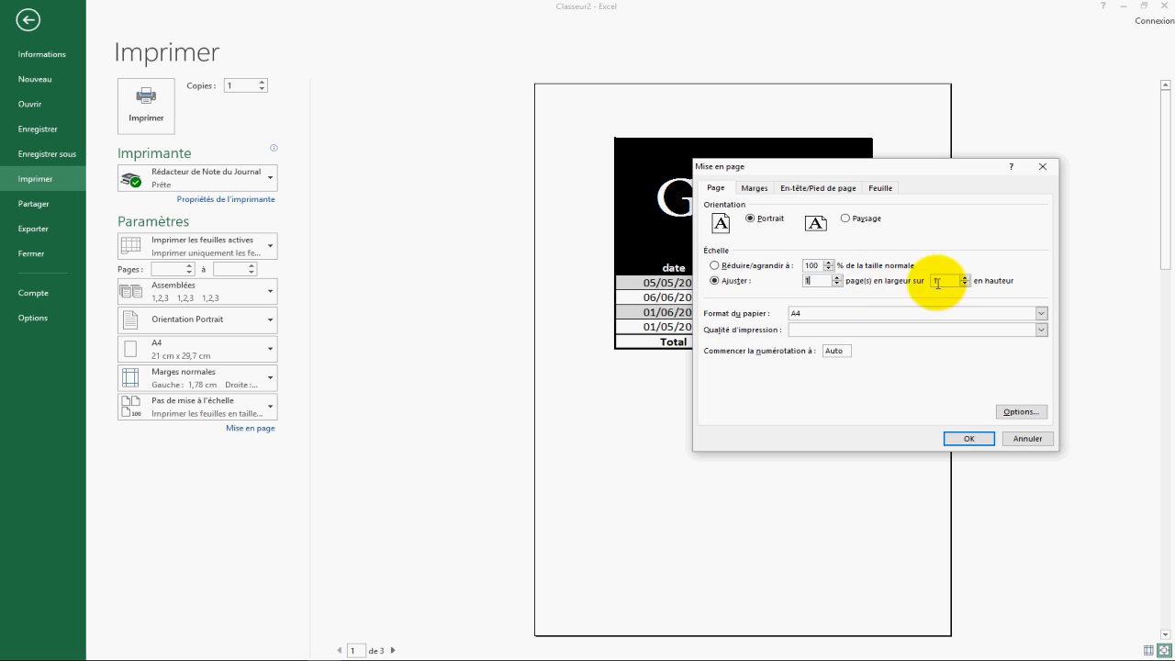
{"action": "left_click_drag", "start_coordinate": [935, 281], "coordinate": [955, 281]}
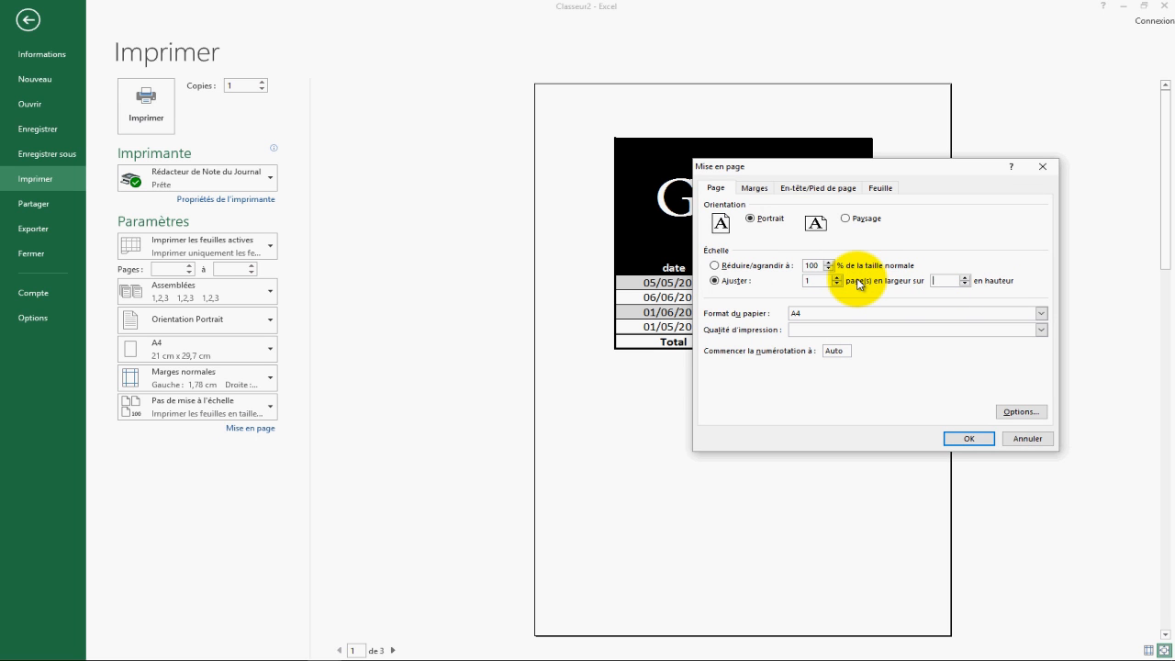
{"action": "left_click", "coordinate": [967, 438]}
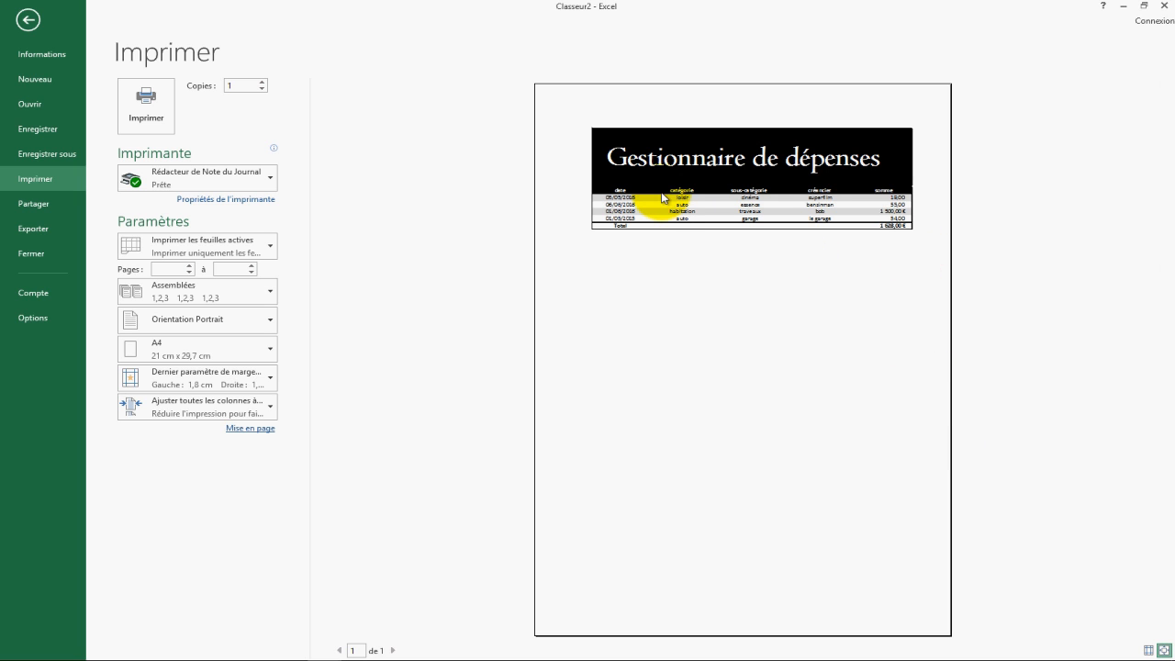
{"action": "left_click", "coordinate": [25, 27]}
Narrow the empty column A beside the table, and check the sheet's print preview
{"action": "left_click_drag", "start_coordinate": [73, 127], "coordinate": [27, 129]}
{"action": "left_click", "coordinate": [214, 501]}
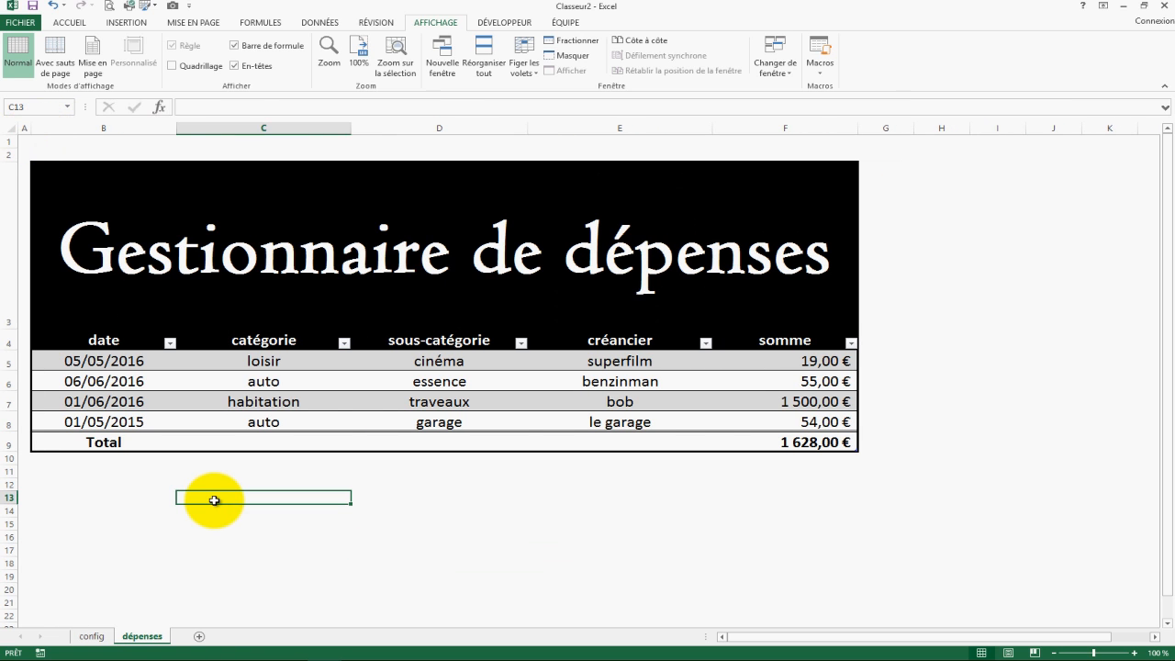
{"action": "key", "text": "ctrl+p"}
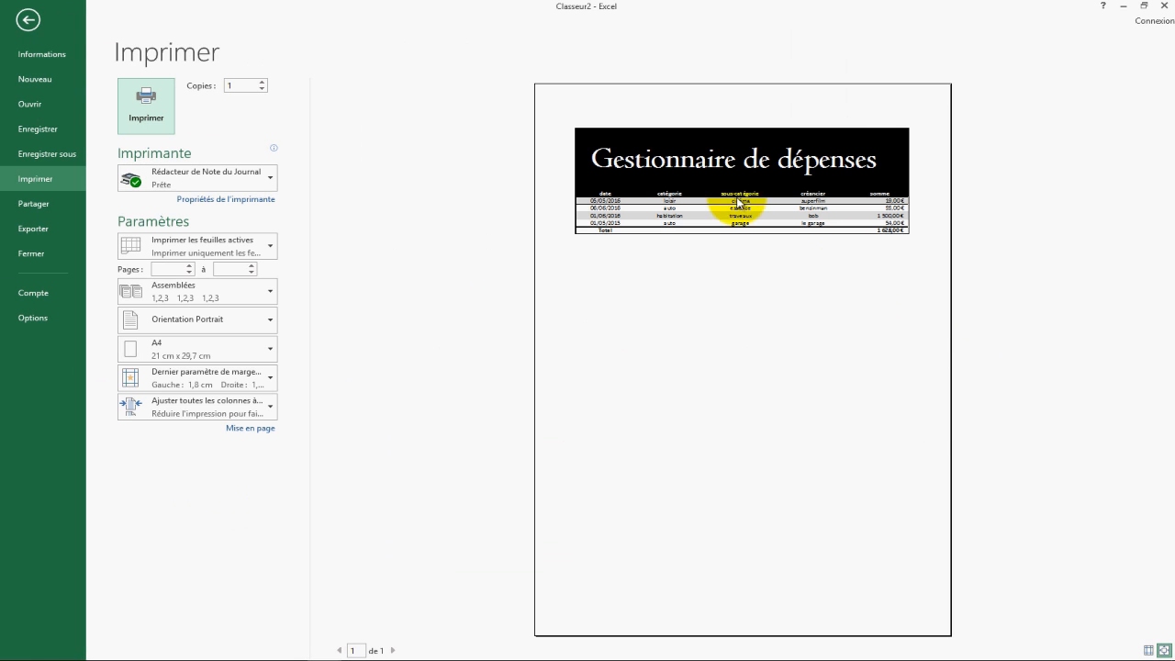
{"action": "left_click", "coordinate": [27, 21]}
{"action": "left_click", "coordinate": [592, 576]}
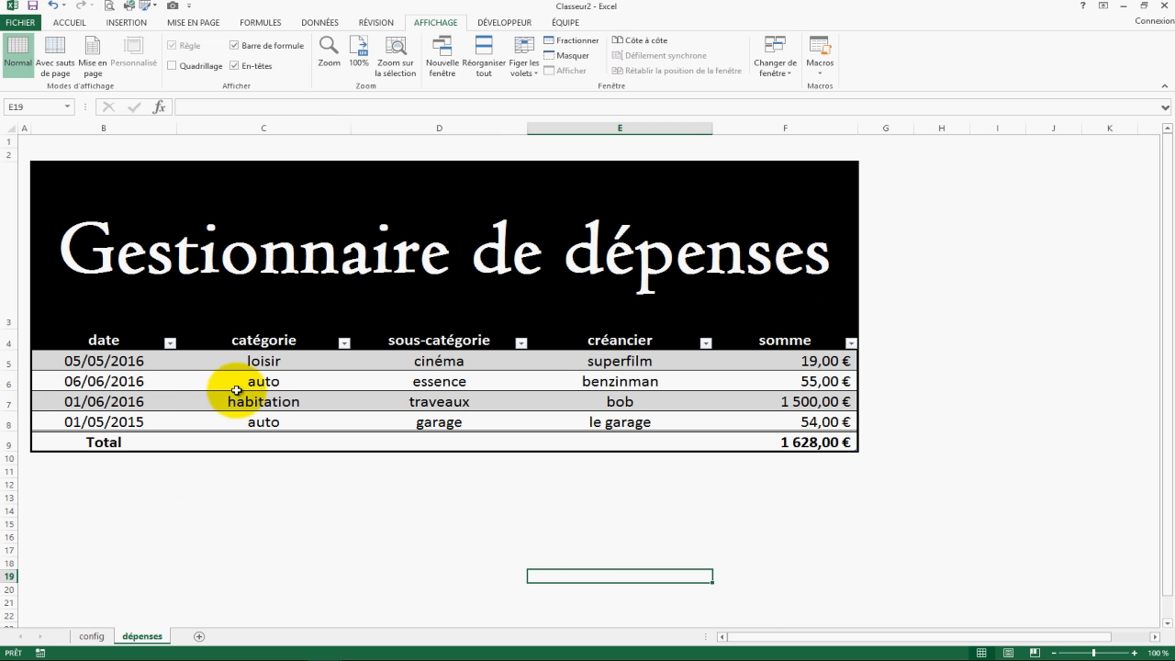
Sort the expenses by date from oldest to newest, and re-sort them from newest to oldest
{"action": "left_click", "coordinate": [170, 343]}
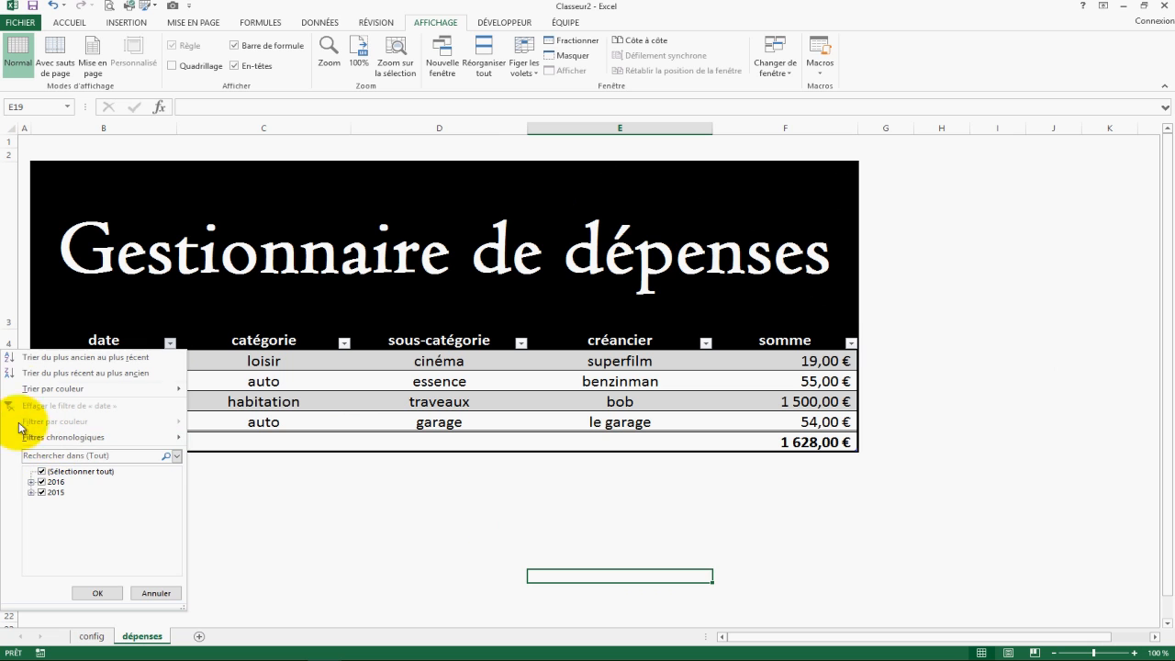
{"action": "left_click", "coordinate": [37, 358]}
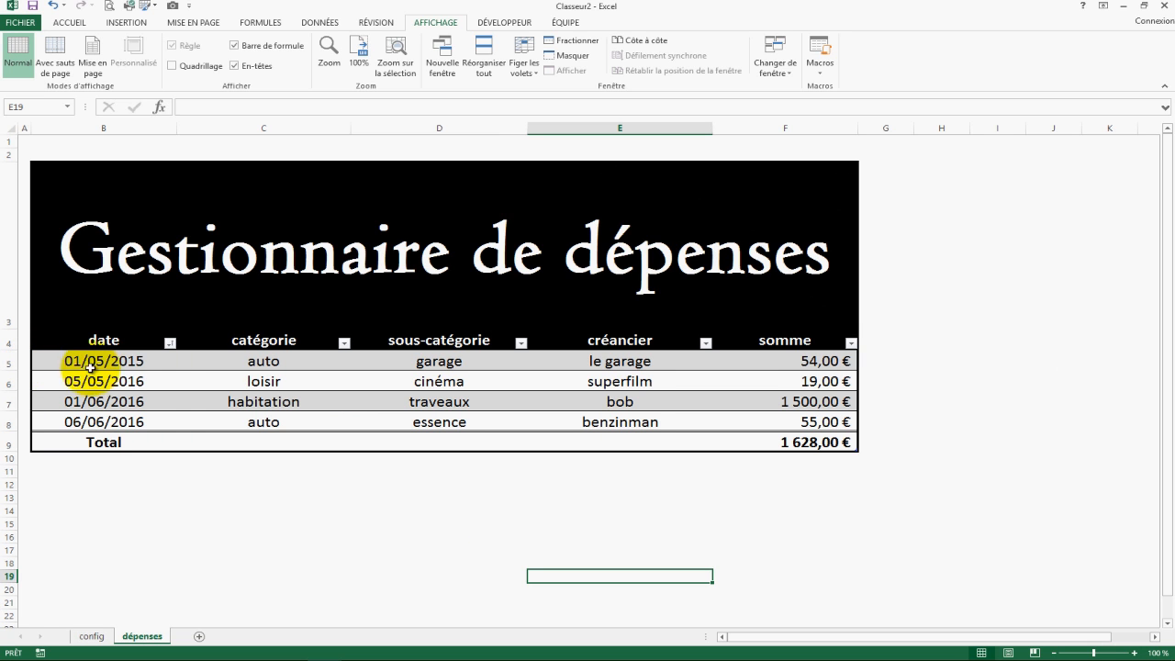
{"action": "left_click", "coordinate": [170, 342]}
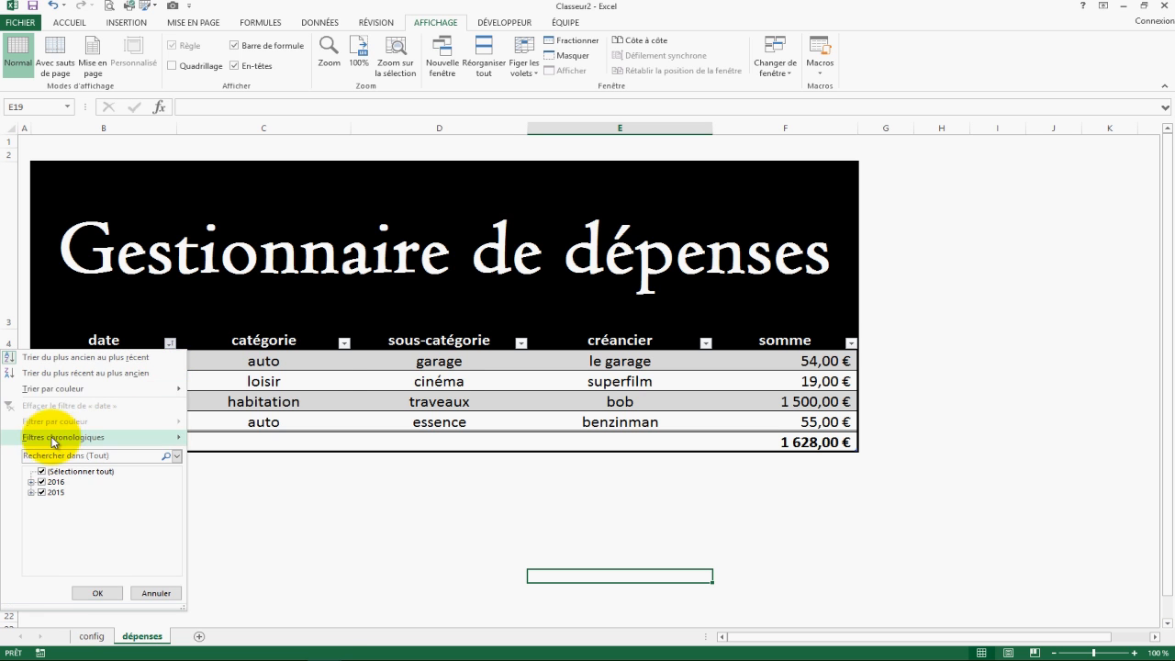
{"action": "left_click", "coordinate": [42, 373]}
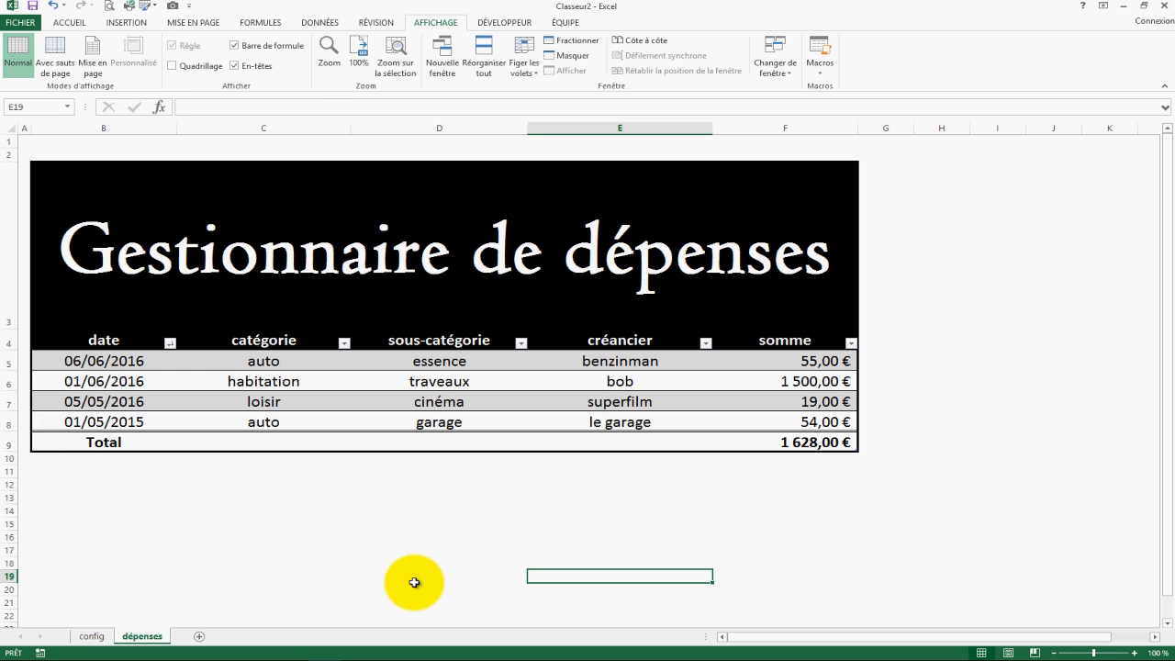
View the category choices offered for the first expense in the table, leaving its category as is
{"action": "left_click", "coordinate": [271, 363]}
{"action": "left_click", "coordinate": [357, 365]}
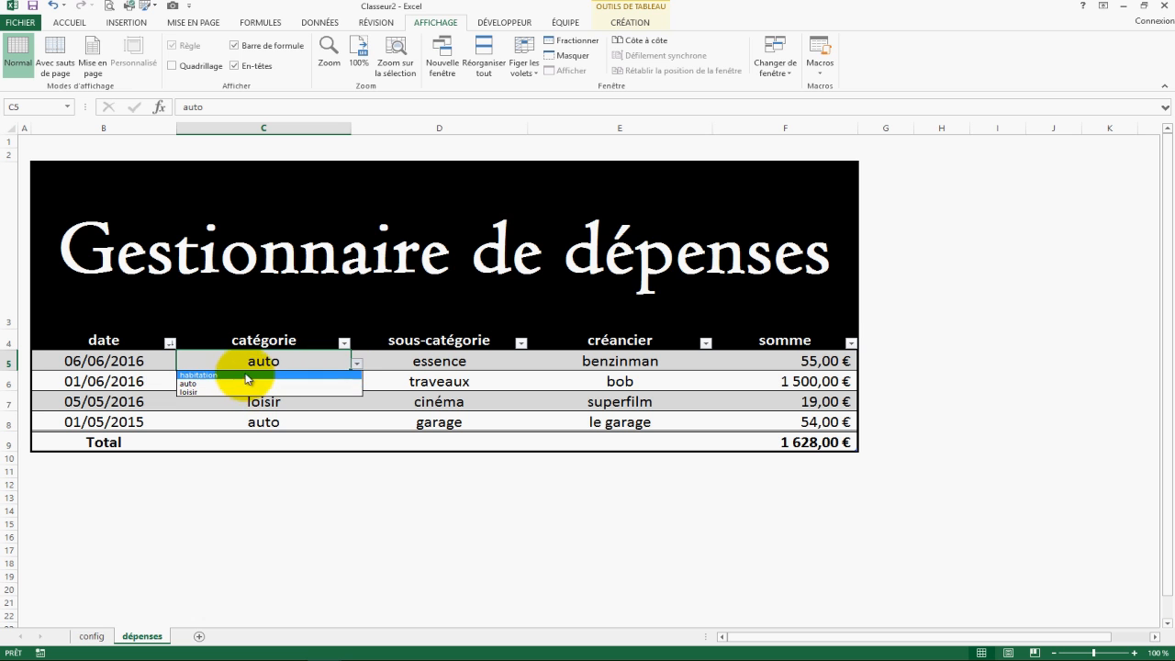
{"action": "left_click", "coordinate": [383, 541]}
On the config sheet, sort the catégorie list and the habitation list alphabetically from A to Z
{"action": "left_click", "coordinate": [91, 636]}
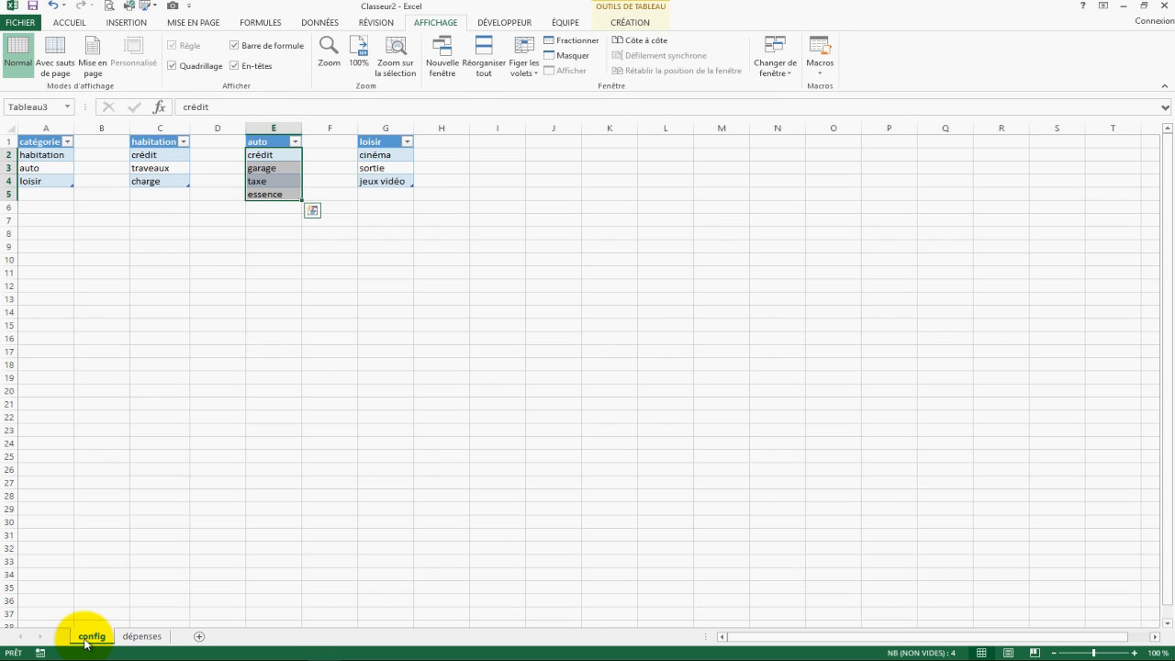
{"action": "left_click", "coordinate": [57, 142]}
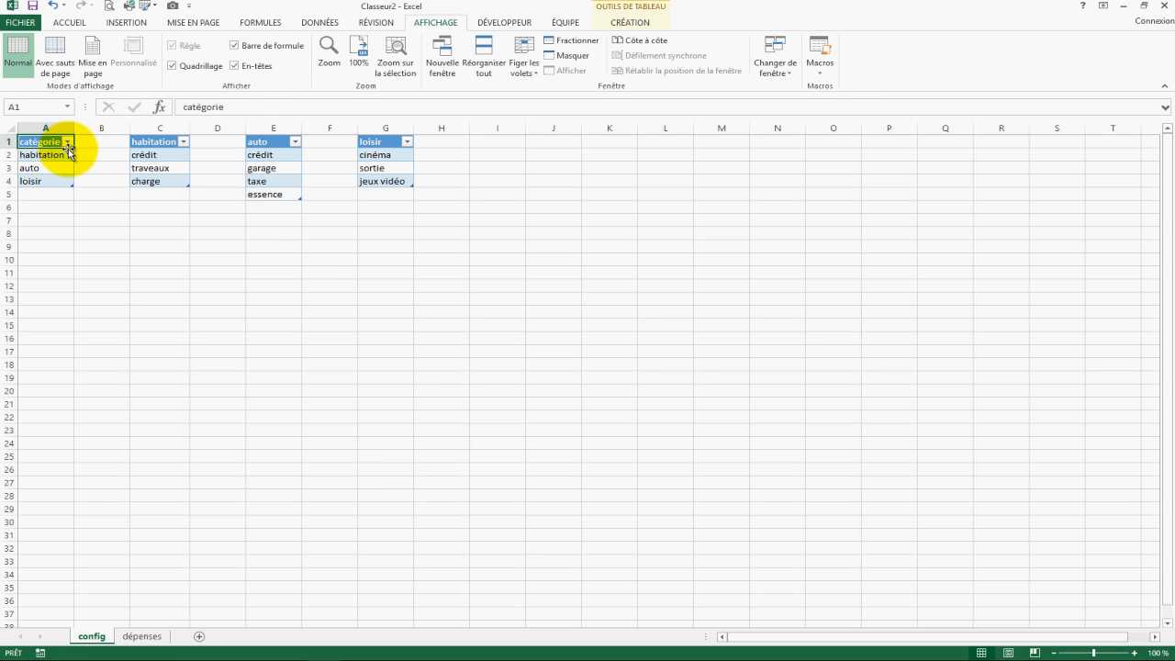
{"action": "left_click", "coordinate": [67, 141]}
{"action": "left_click", "coordinate": [78, 157]}
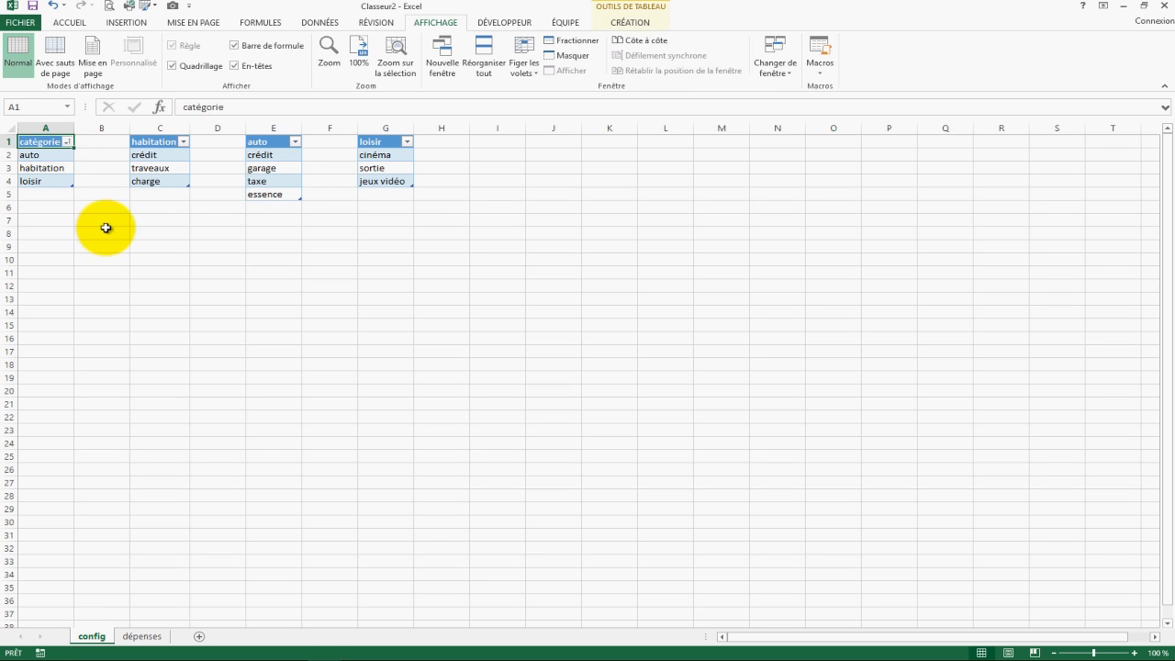
{"action": "left_click", "coordinate": [103, 231]}
{"action": "left_click", "coordinate": [184, 141]}
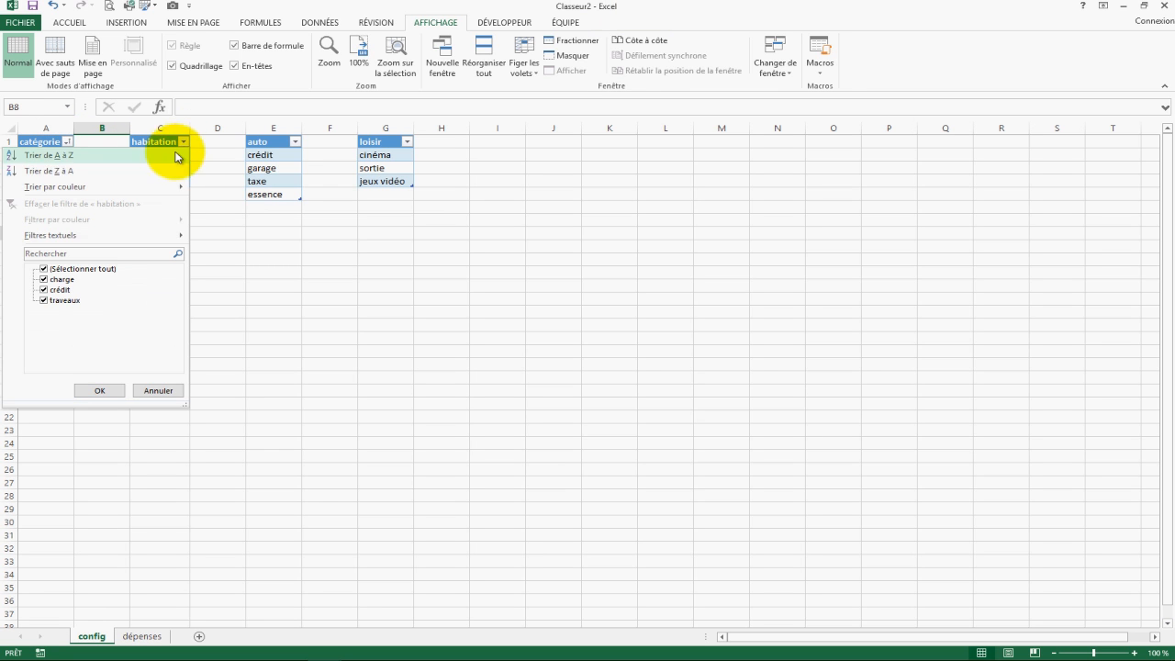
{"action": "left_click", "coordinate": [97, 157]}
Sort the auto and loisir sub-category lists alphabetically from A to Z
{"action": "left_click", "coordinate": [295, 142]}
{"action": "left_click", "coordinate": [243, 169]}
{"action": "left_click", "coordinate": [295, 142]}
{"action": "left_click", "coordinate": [287, 156]}
{"action": "left_click", "coordinate": [408, 142]}
{"action": "left_click", "coordinate": [354, 158]}
{"action": "left_click", "coordinate": [500, 284]}
On the dépenses sheet, check the category and sub-category choices offered for the first expense, keeping auto and essence
{"action": "left_click", "coordinate": [158, 632]}
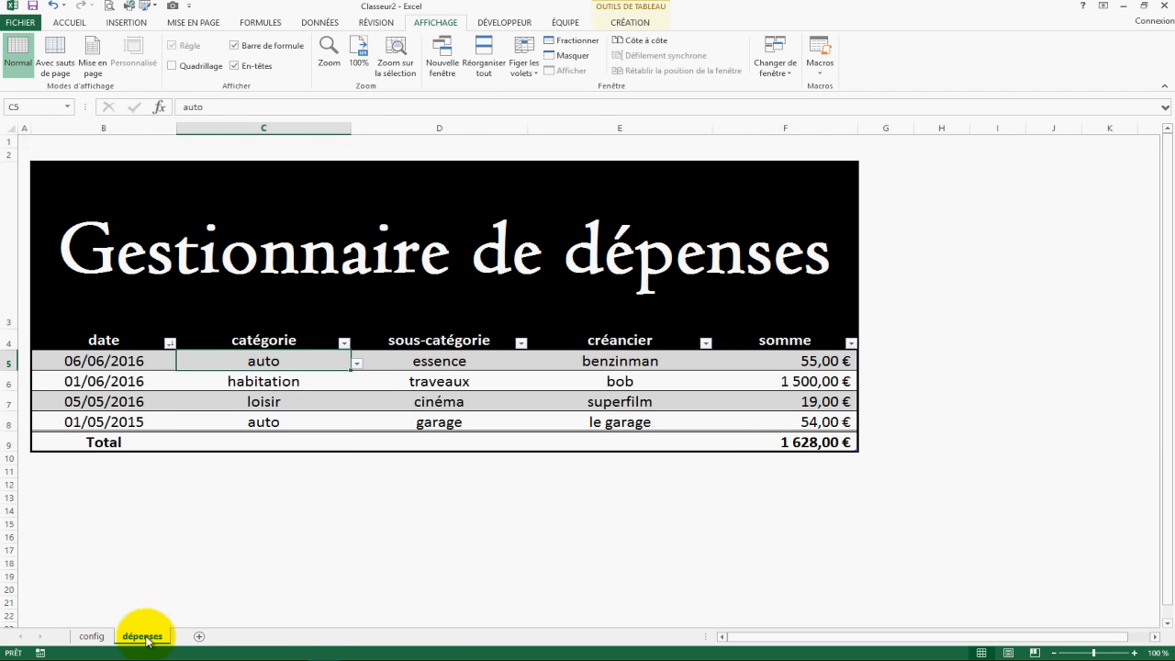
{"action": "left_click", "coordinate": [324, 575]}
{"action": "left_click", "coordinate": [337, 363]}
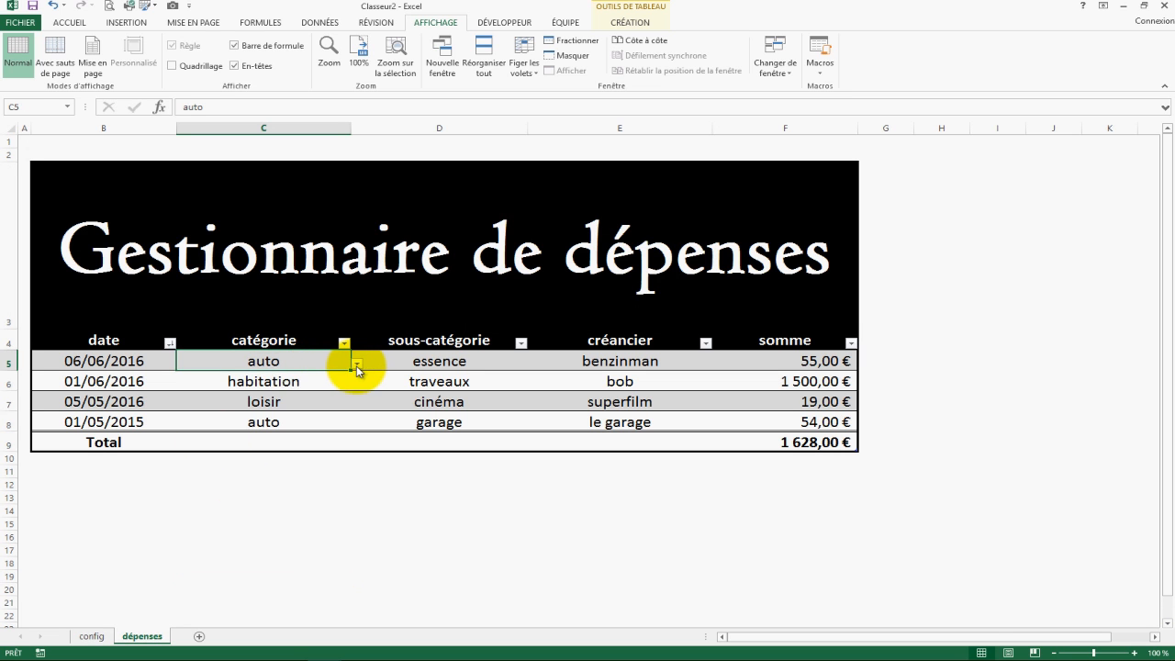
{"action": "left_click", "coordinate": [356, 364]}
{"action": "left_click", "coordinate": [294, 372]}
{"action": "left_click", "coordinate": [485, 379]}
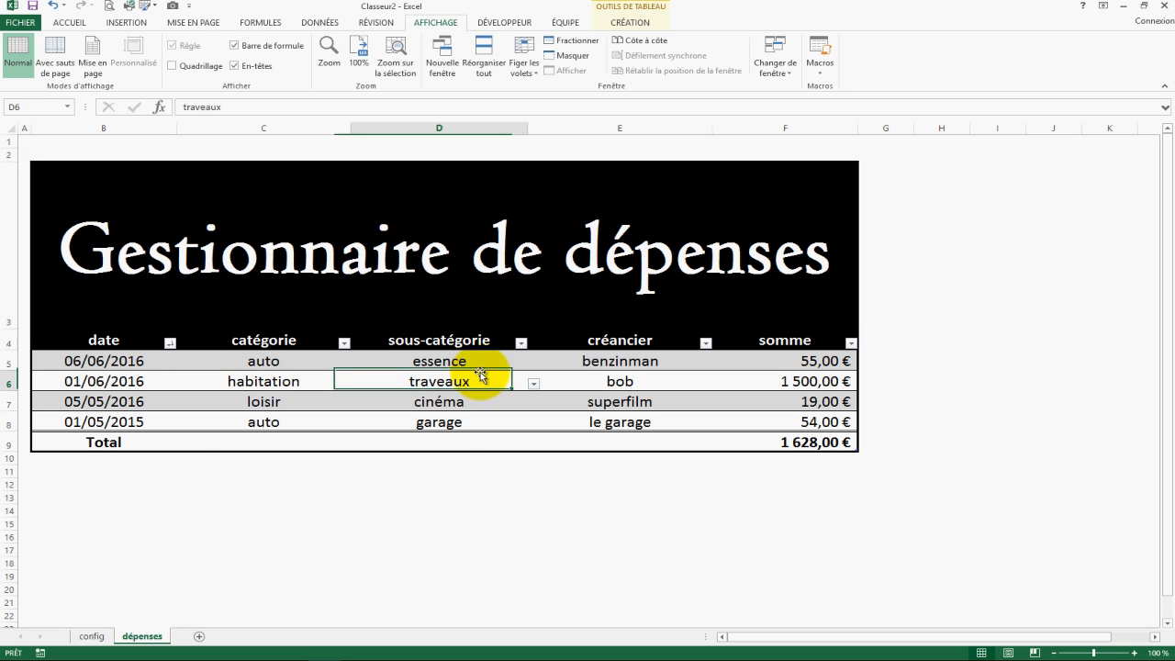
{"action": "left_click", "coordinate": [505, 363]}
{"action": "left_click", "coordinate": [534, 365]}
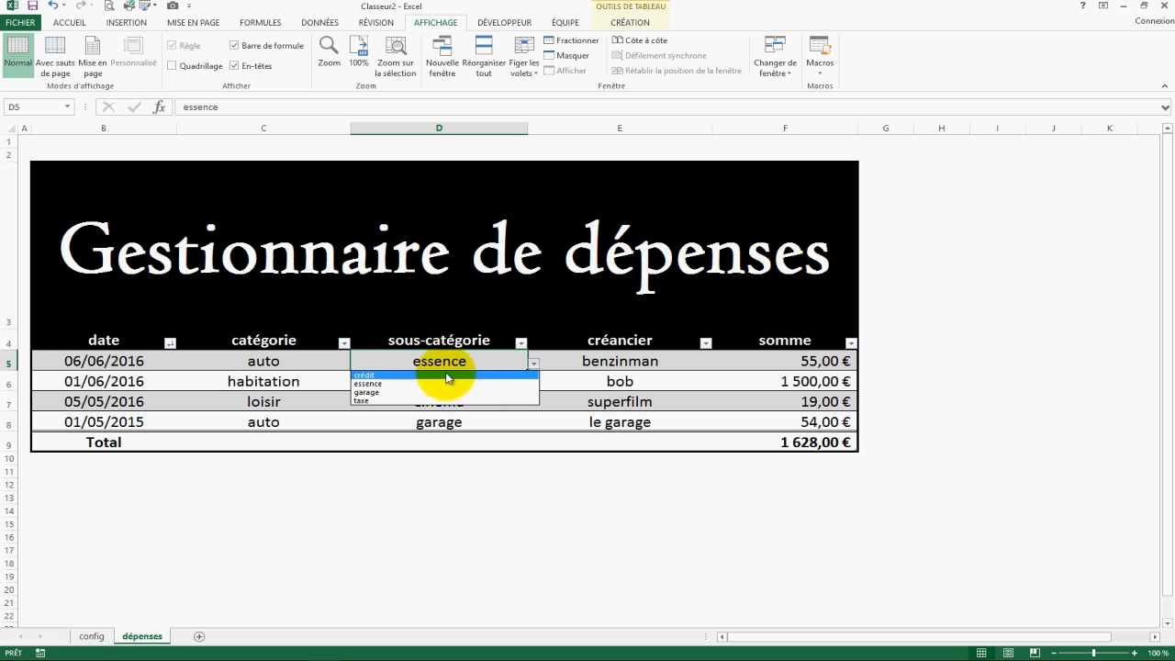
{"action": "left_click", "coordinate": [399, 613]}
{"action": "left_click", "coordinate": [520, 510]}
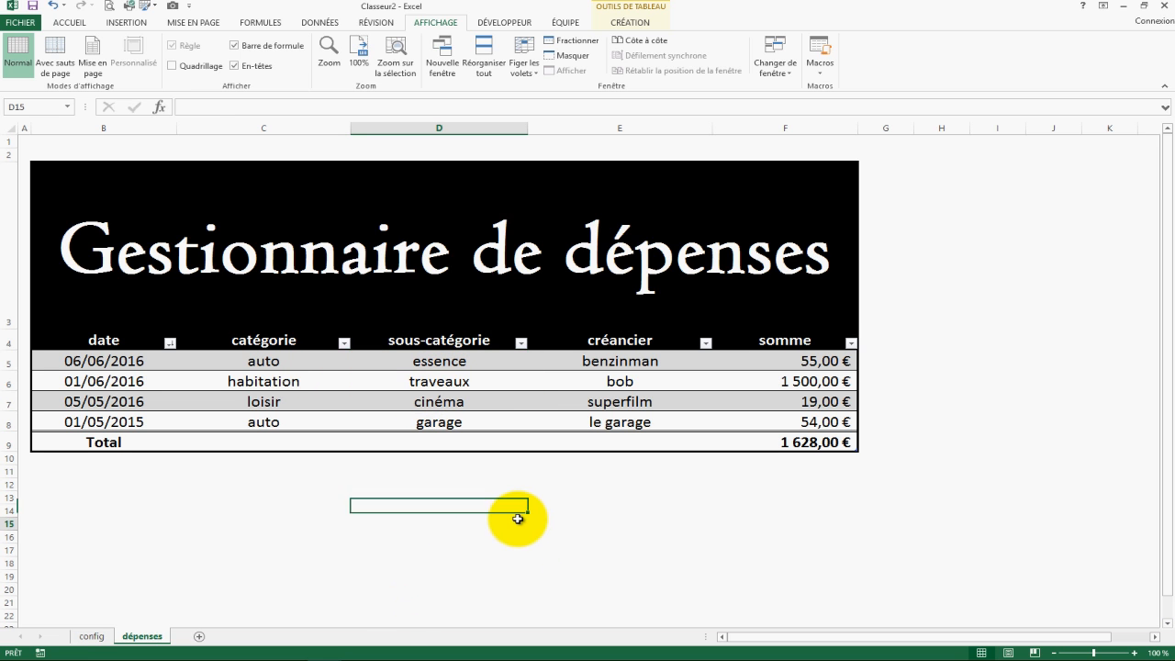
{"action": "left_click", "coordinate": [518, 519]}
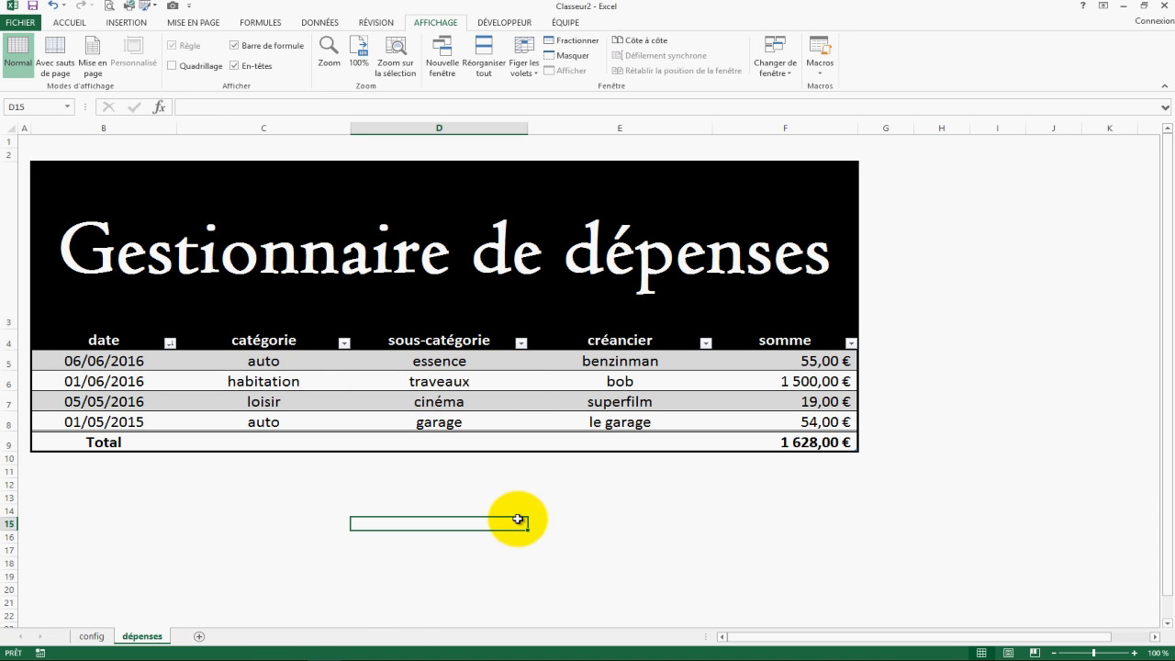